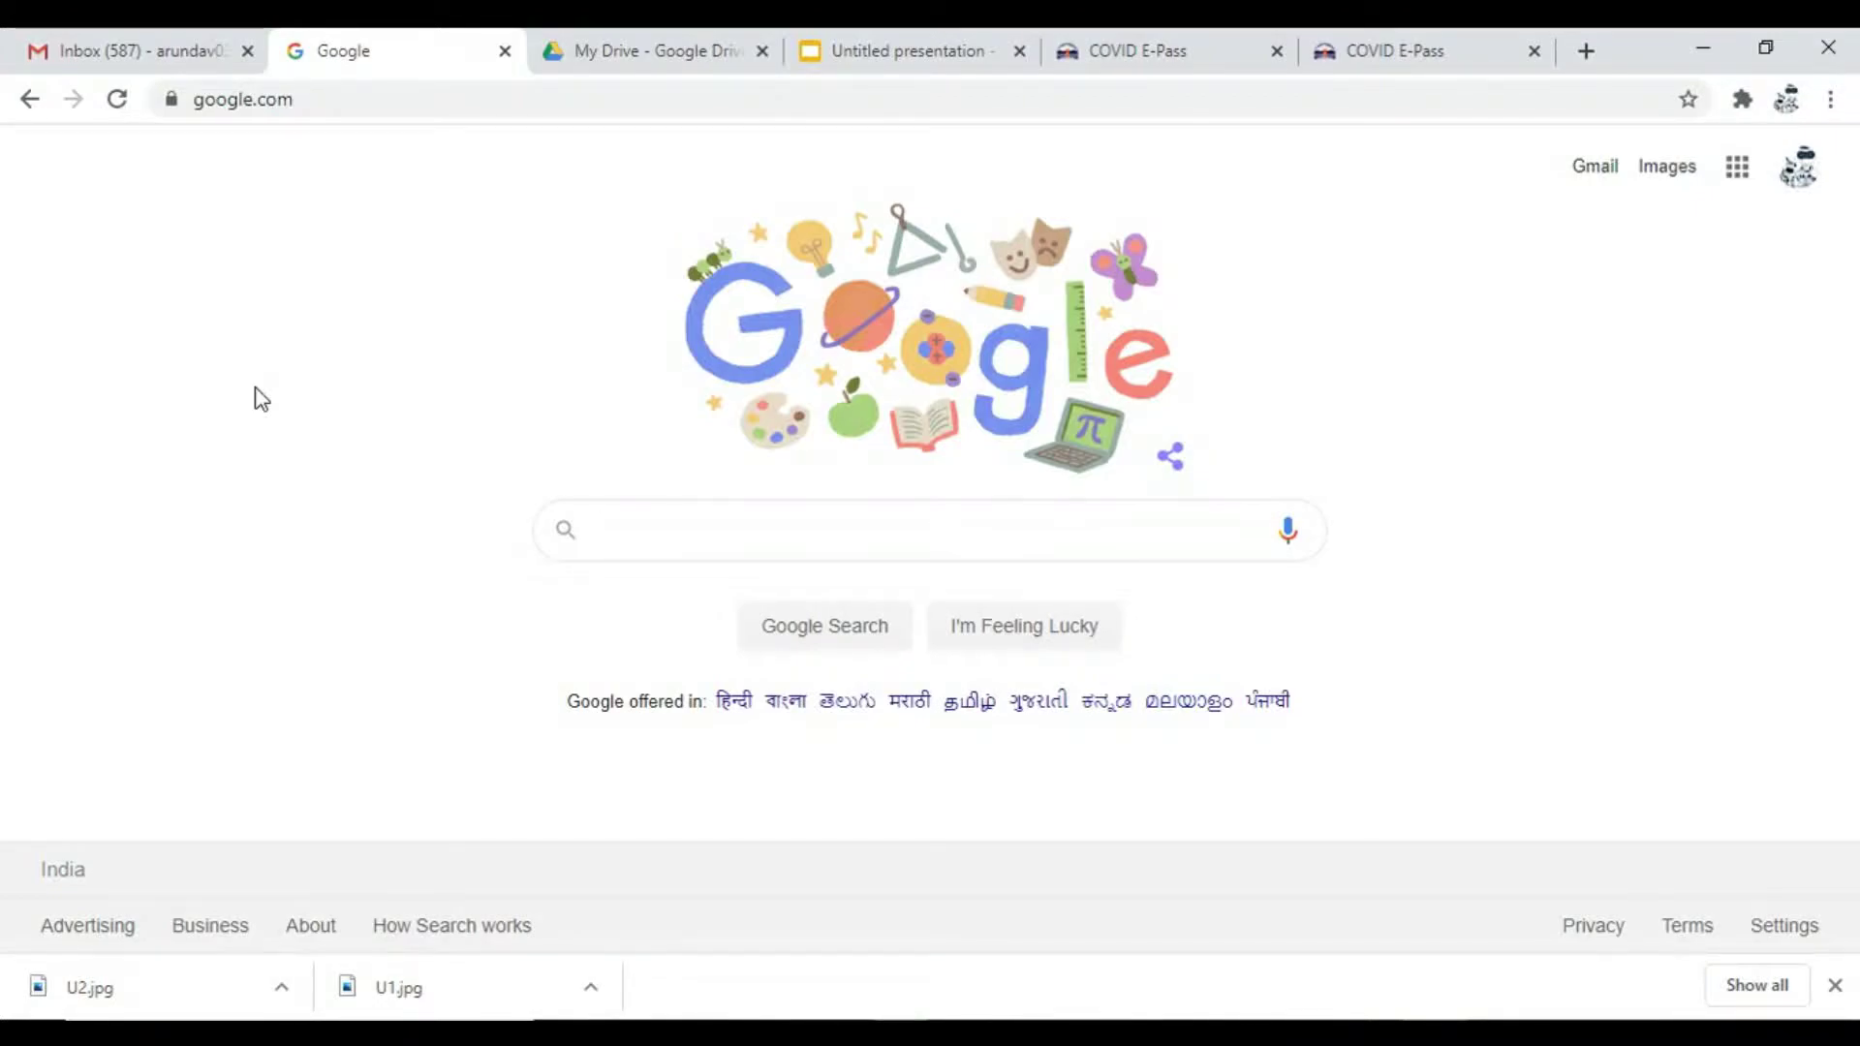
Step: Open Google Drive from the Google apps and create a new blank Google Form
{"action": "left_click", "coordinate": [1738, 188]}
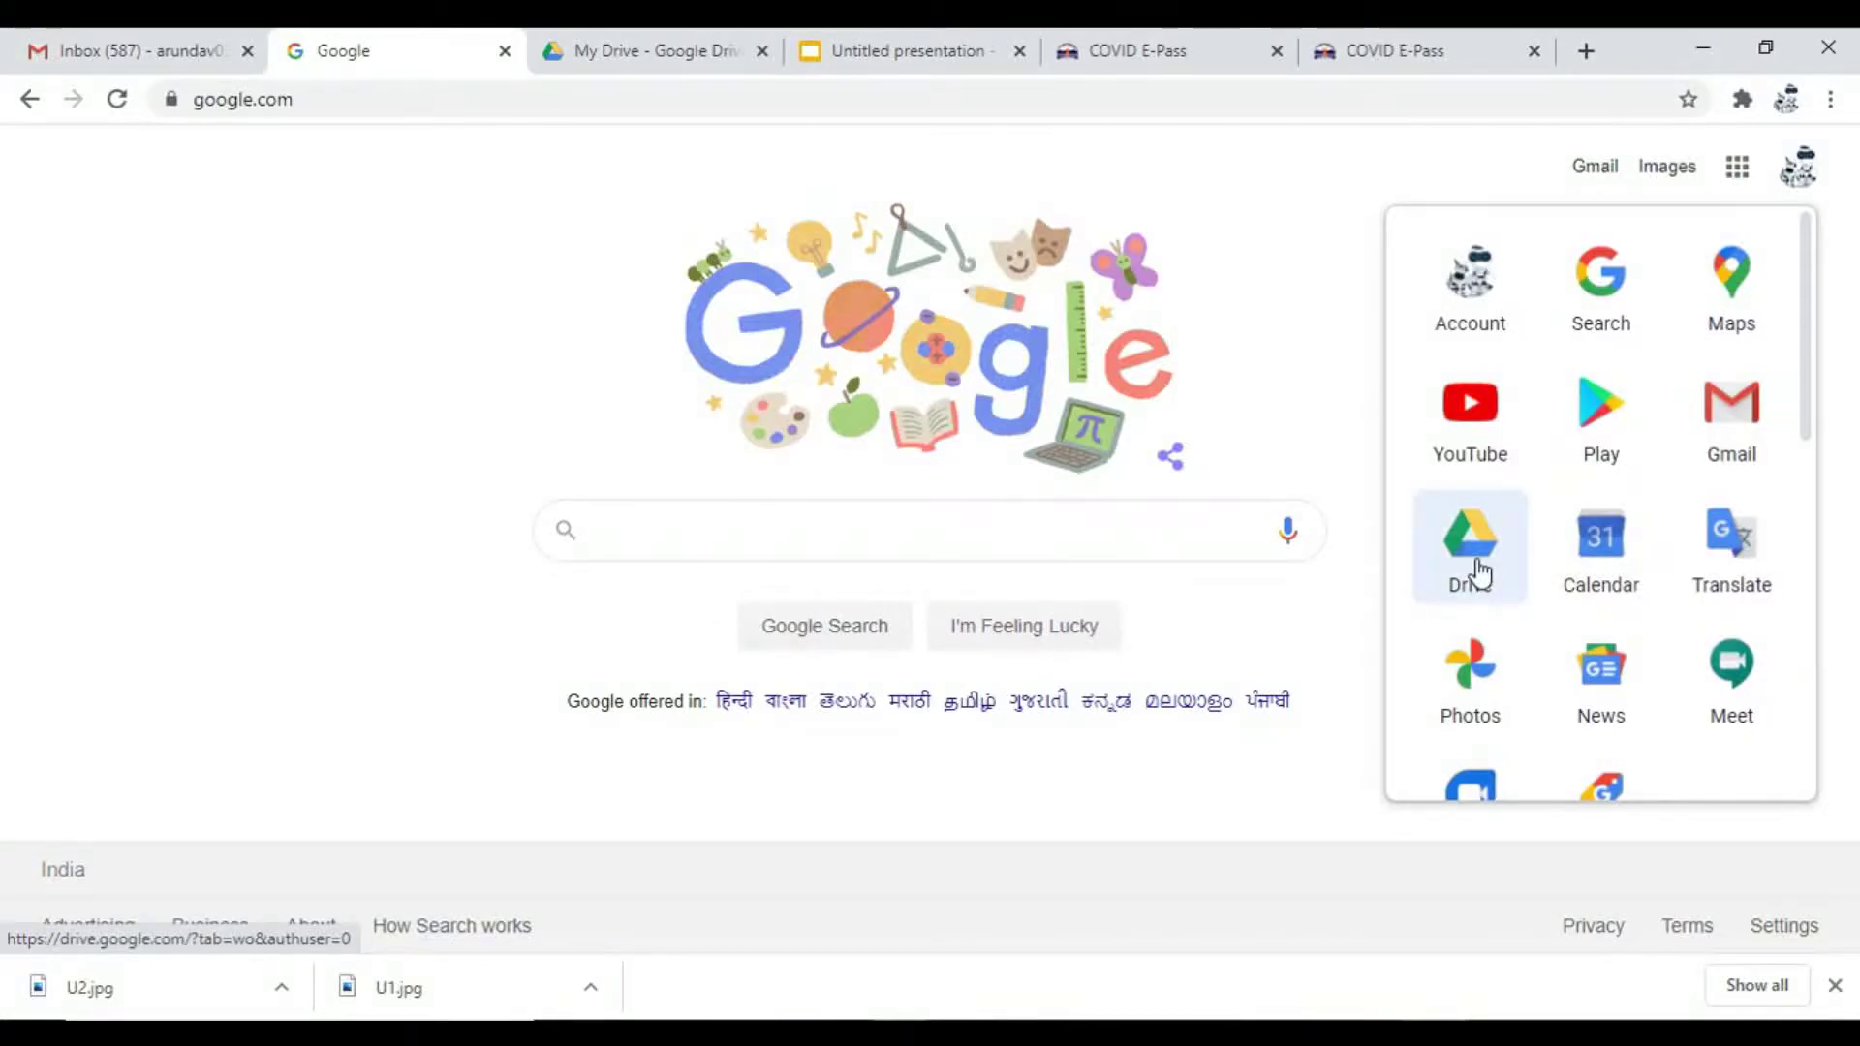
{"action": "left_click", "coordinate": [1475, 572]}
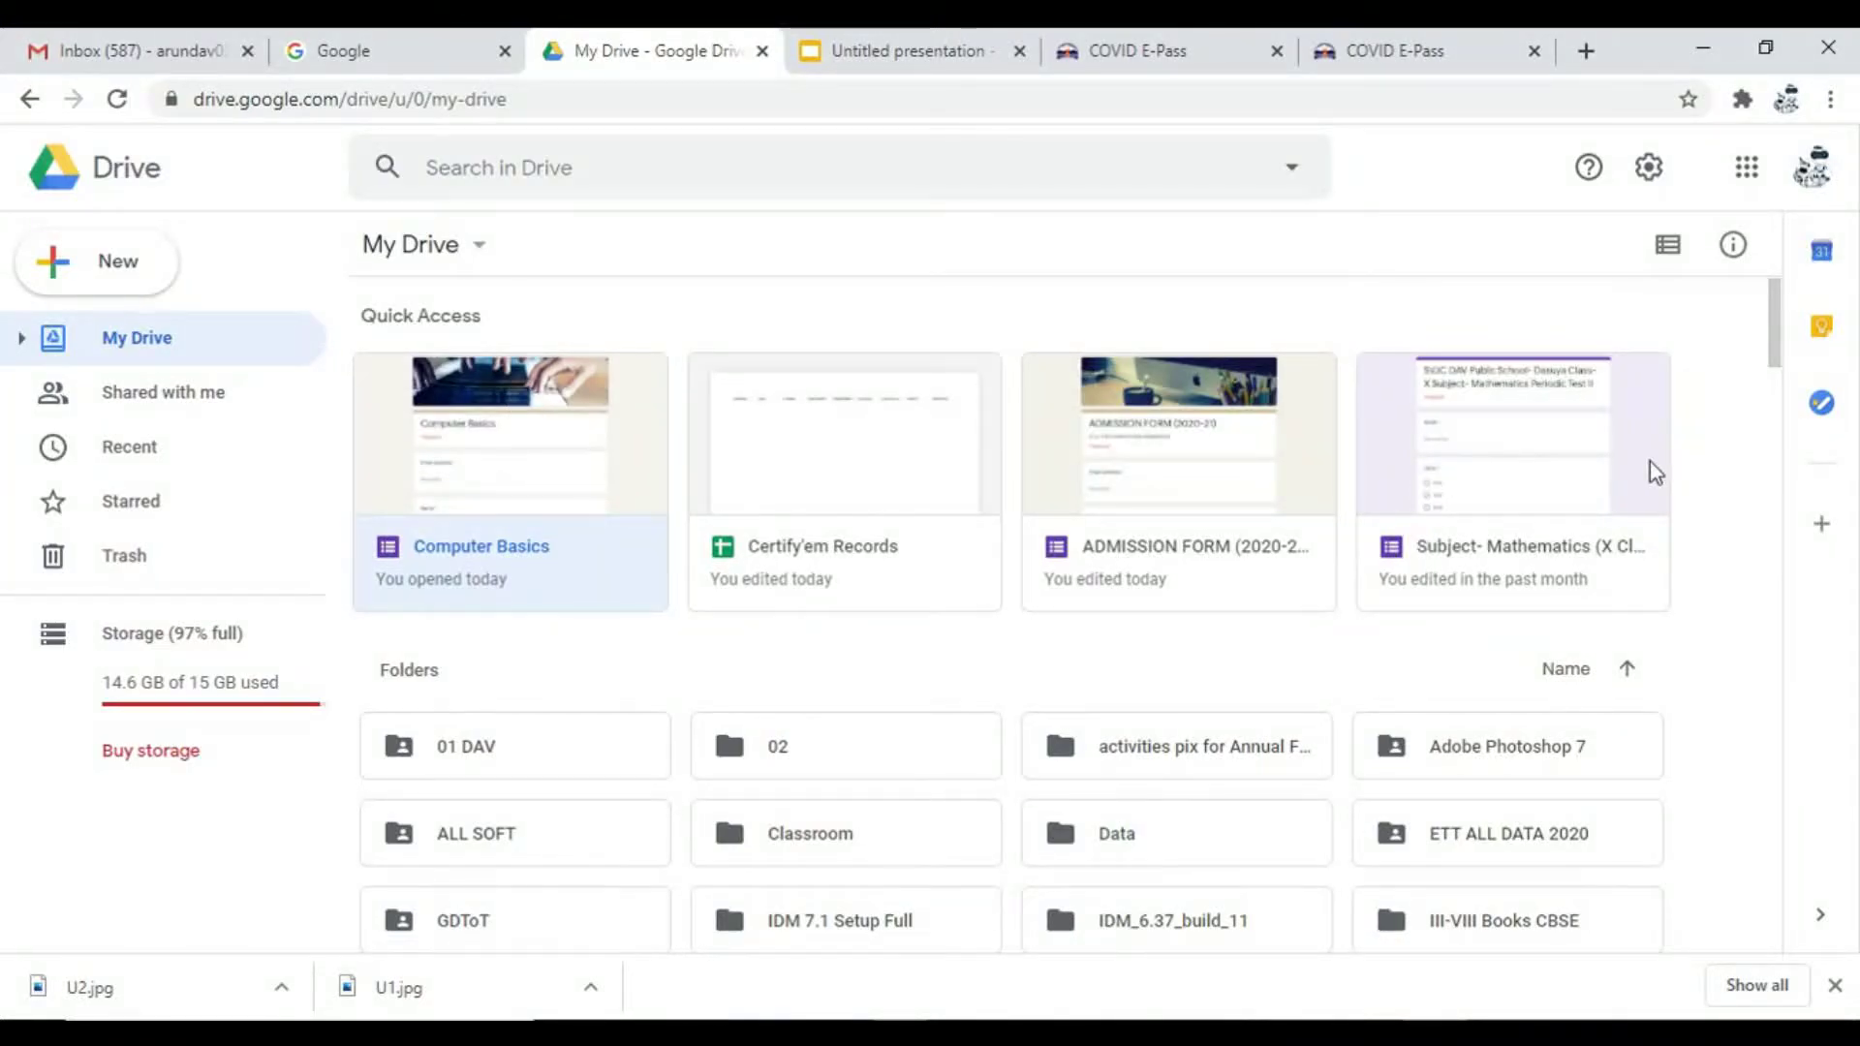
{"action": "left_click", "coordinate": [475, 248]}
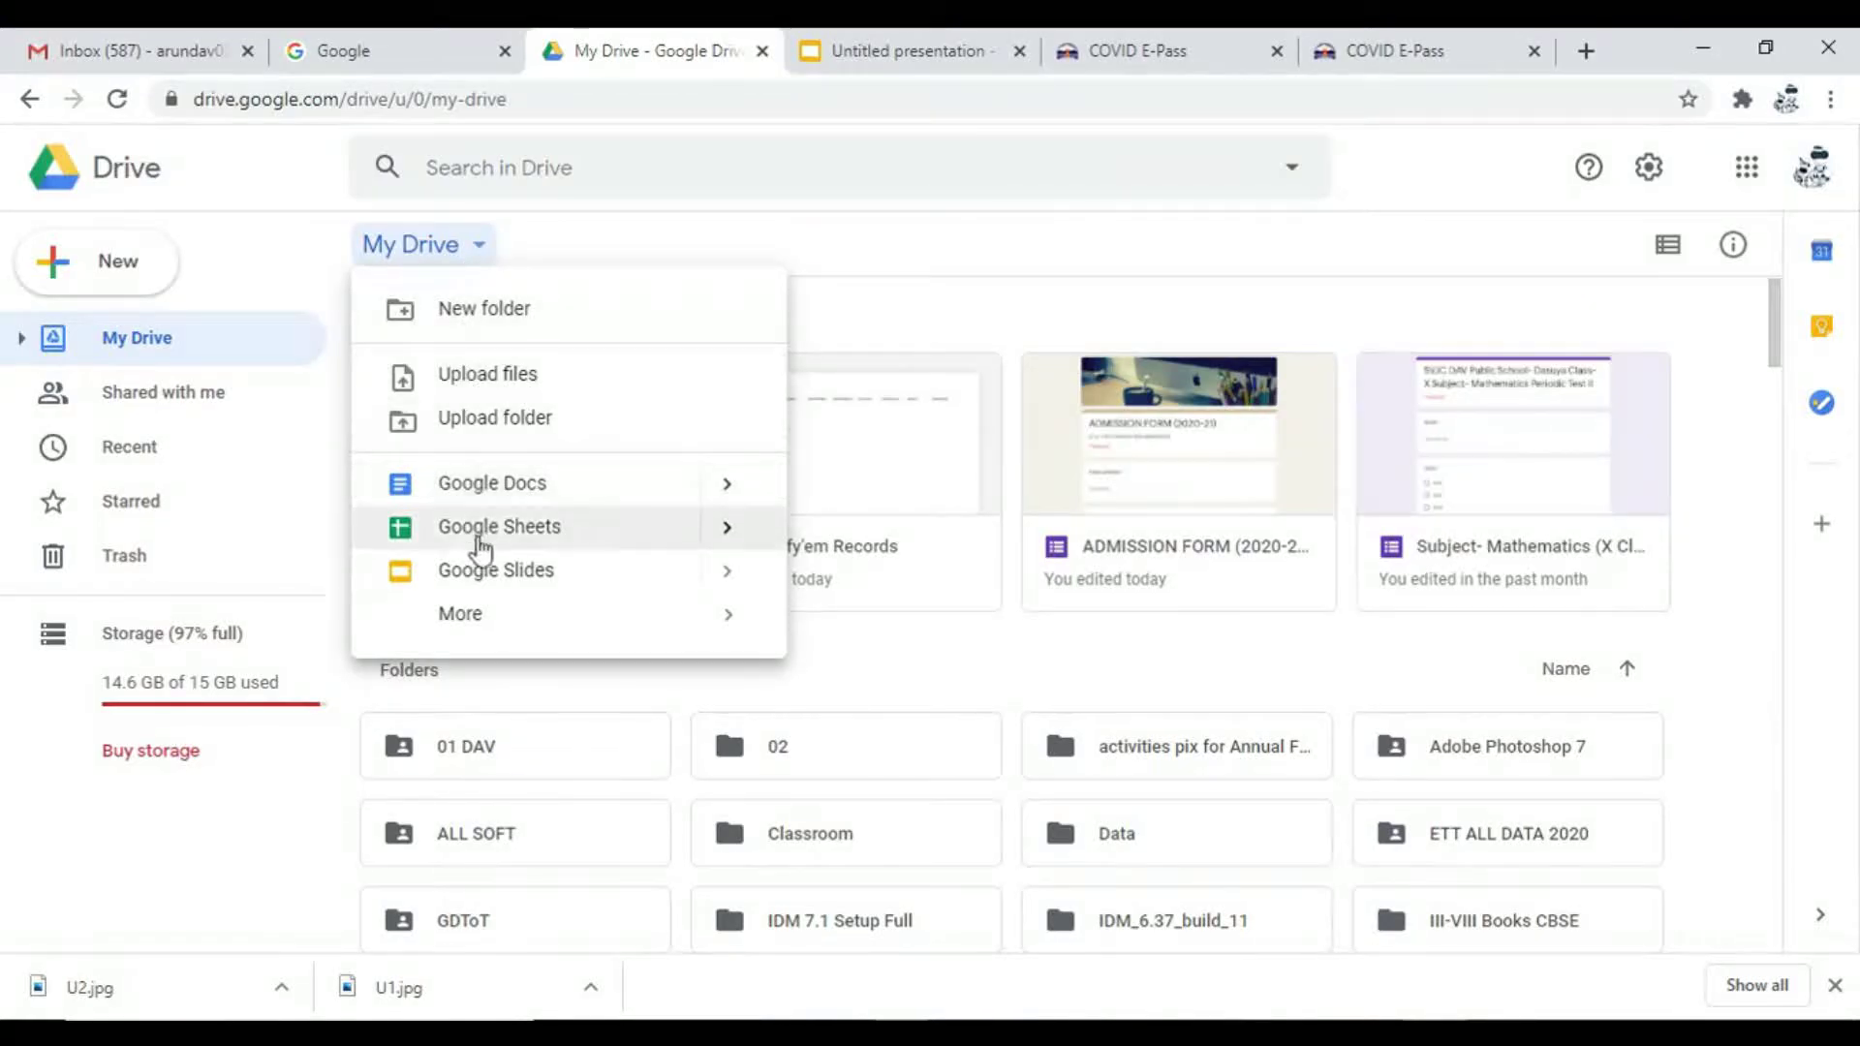
{"action": "mouse_move", "coordinate": [484, 620]}
{"action": "left_click", "coordinate": [881, 647]}
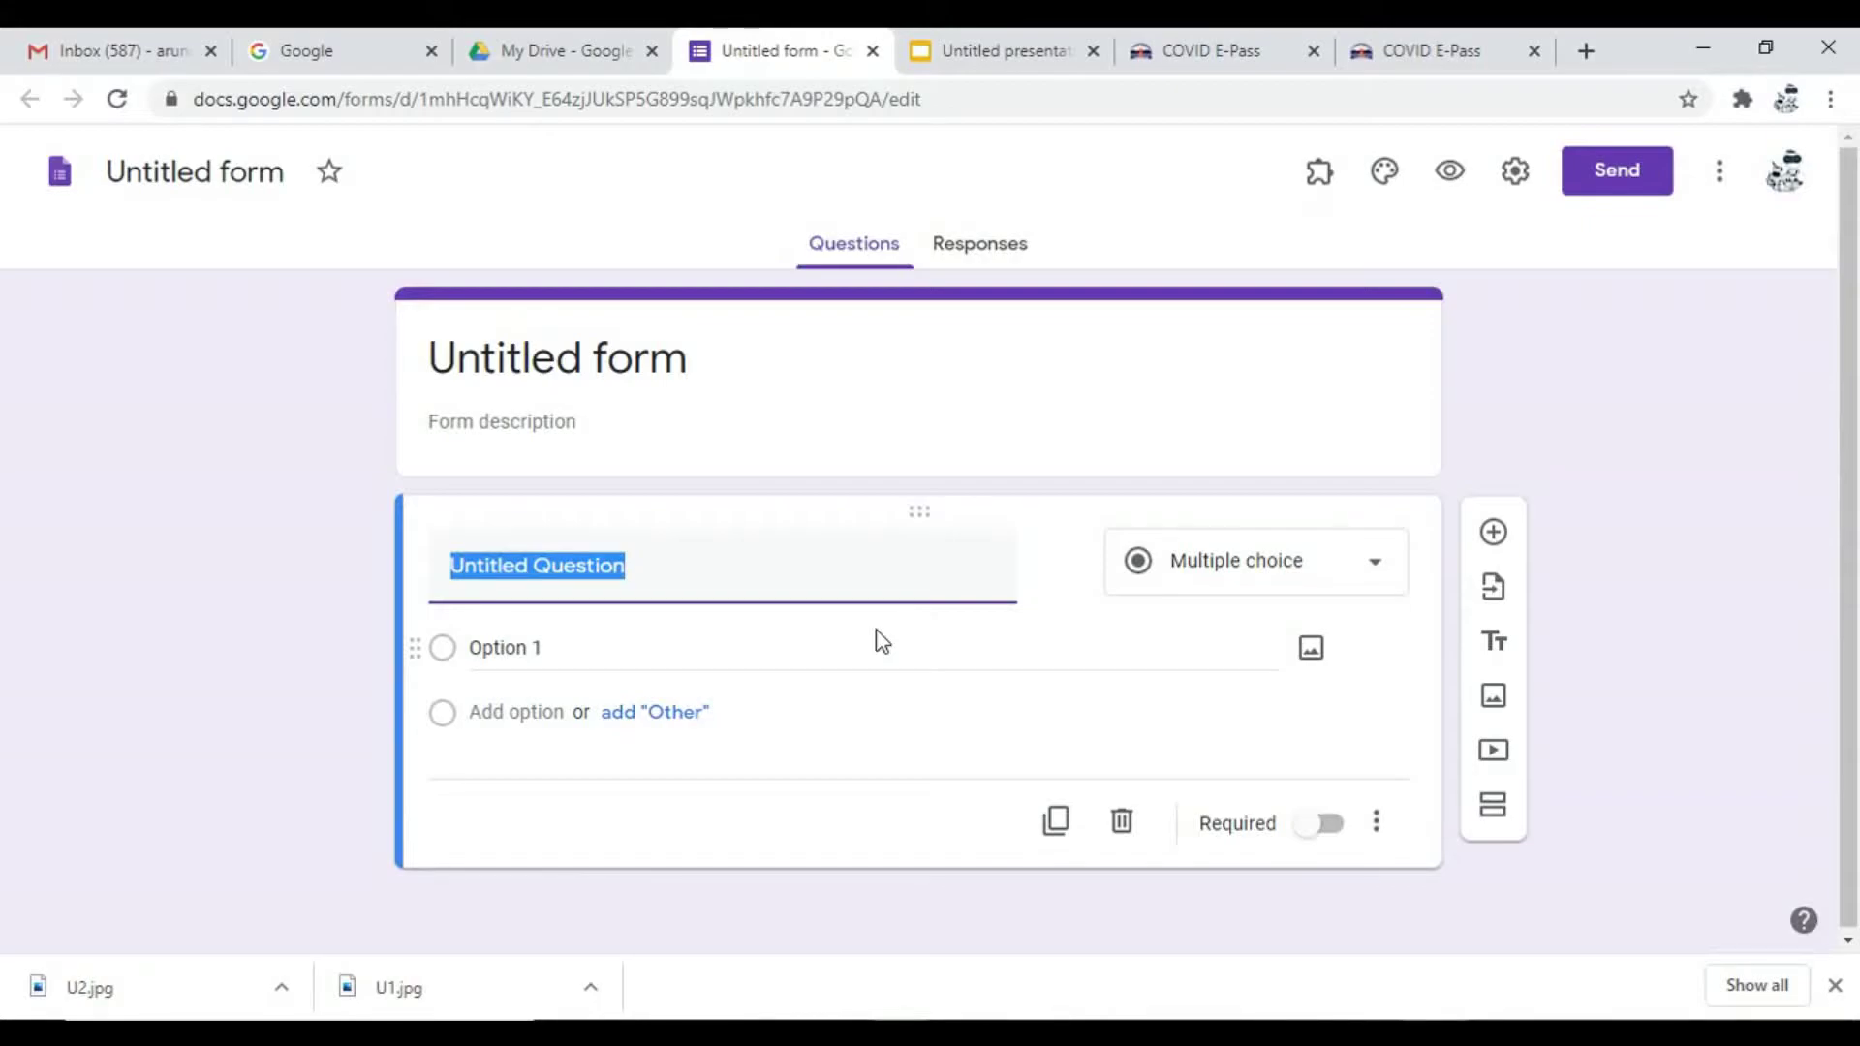
Step: Name the form file "Computer Exam" and apply the same title to the form heading
{"action": "left_click", "coordinate": [647, 336]}
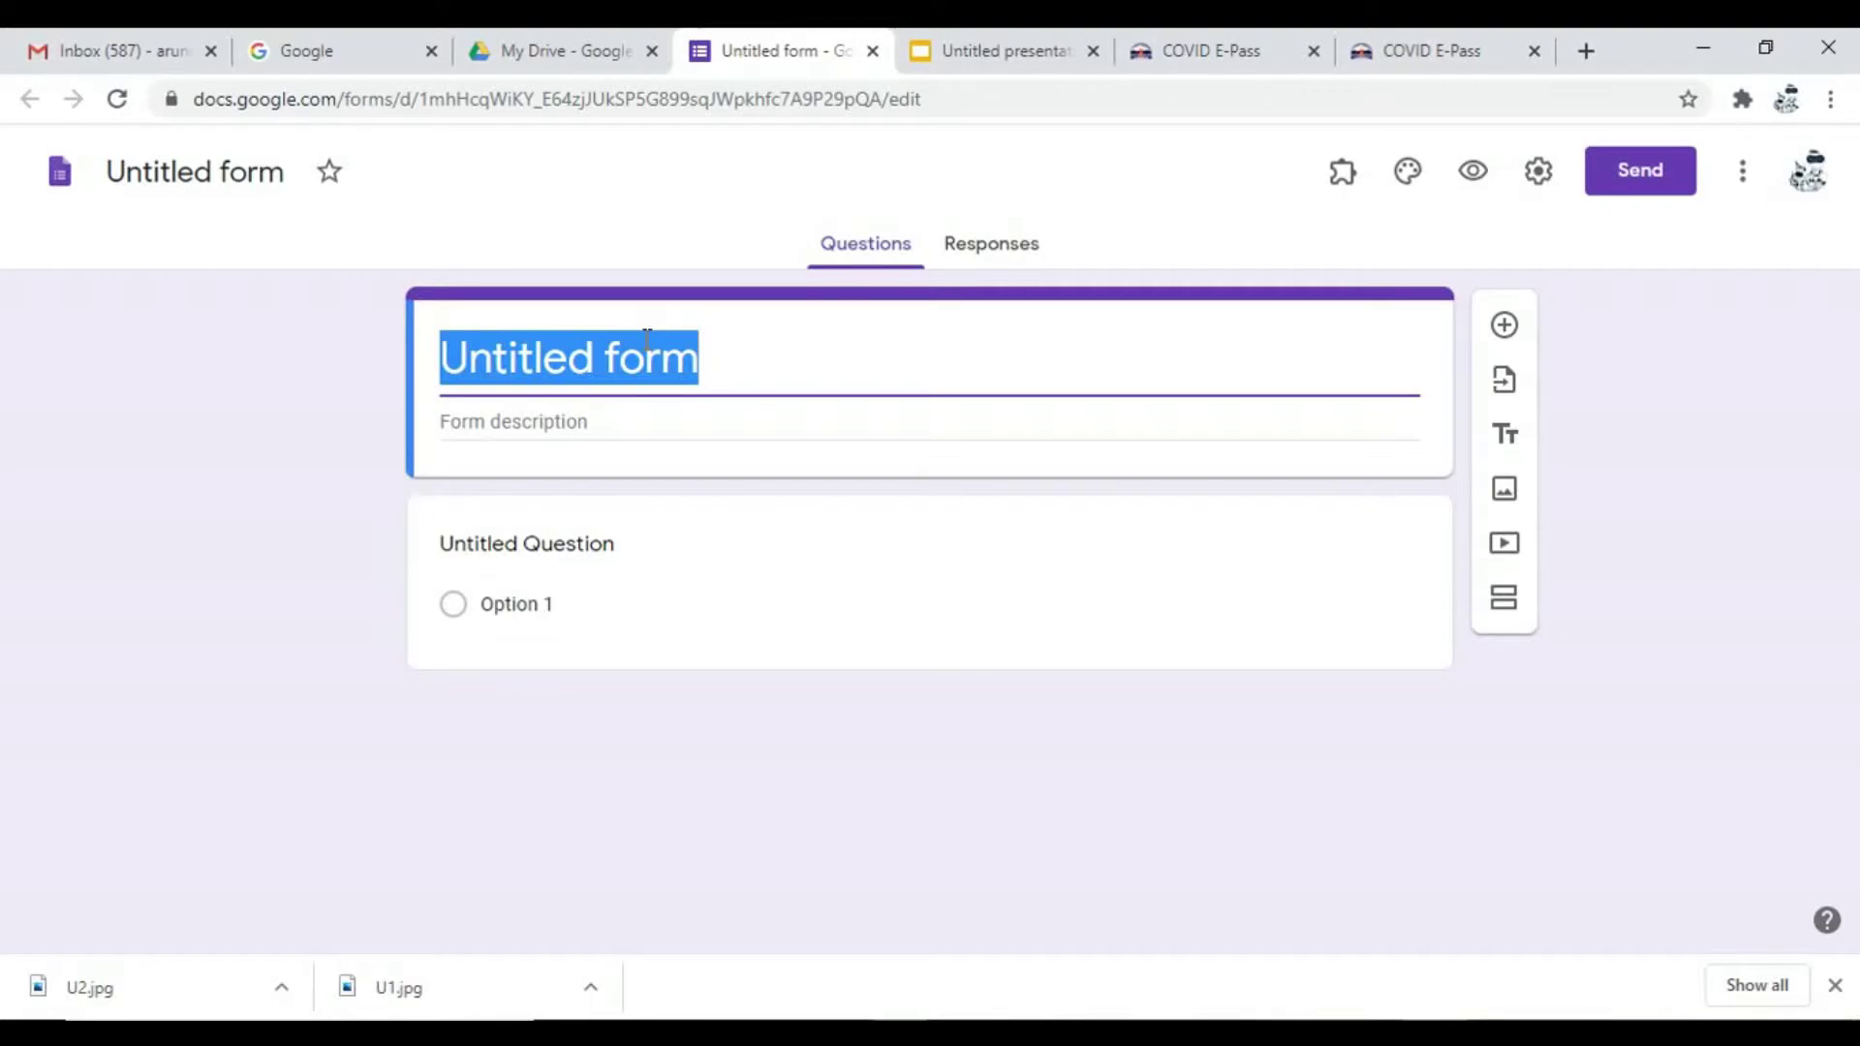
{"action": "left_click", "coordinate": [170, 173]}
{"action": "type", "text": "cOM"}
{"action": "key", "text": "BackSpace"}
{"action": "key", "text": "BackSpace"}
{"action": "key", "text": "BackSpace"}
{"action": "type", "text": "U"}
{"action": "key", "text": "BackSpace"}
{"action": "type", "text": "Compte"}
{"action": "key", "text": "BackSpace"}
{"action": "key", "text": "BackSpace"}
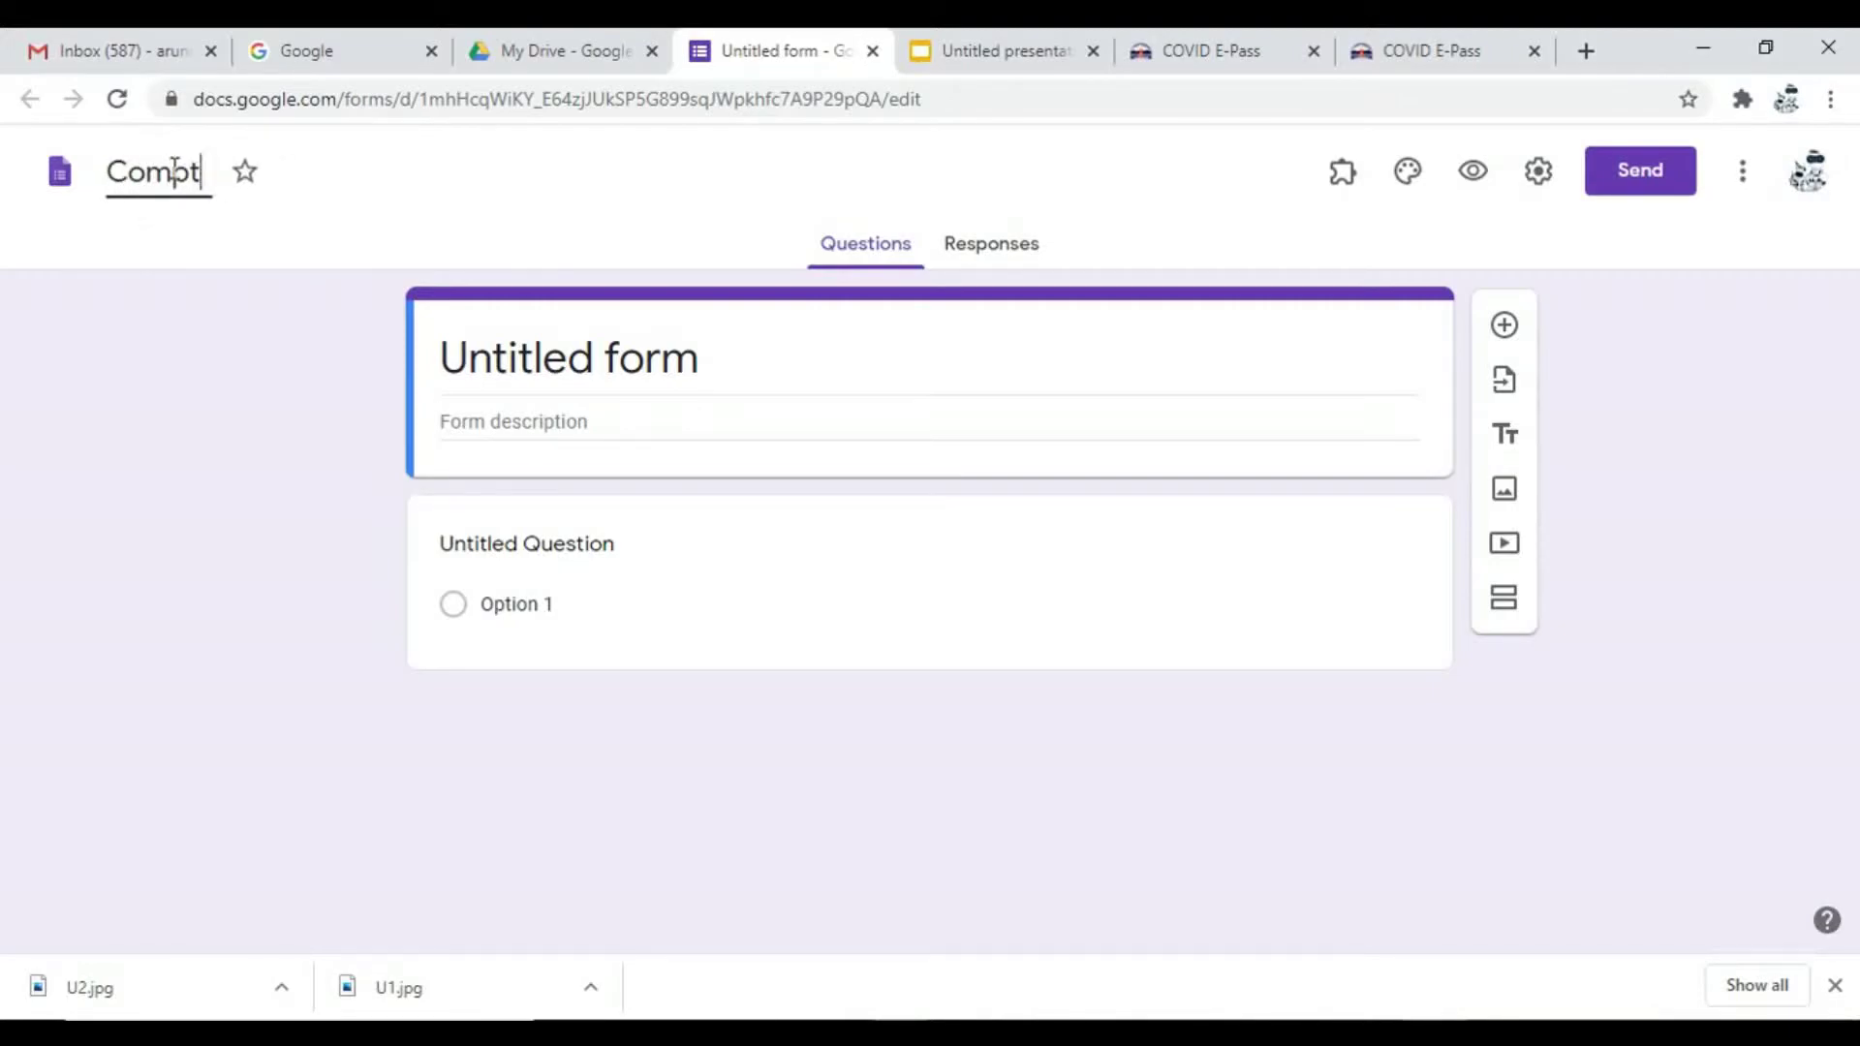
{"action": "type", "text": "uter Exam"}
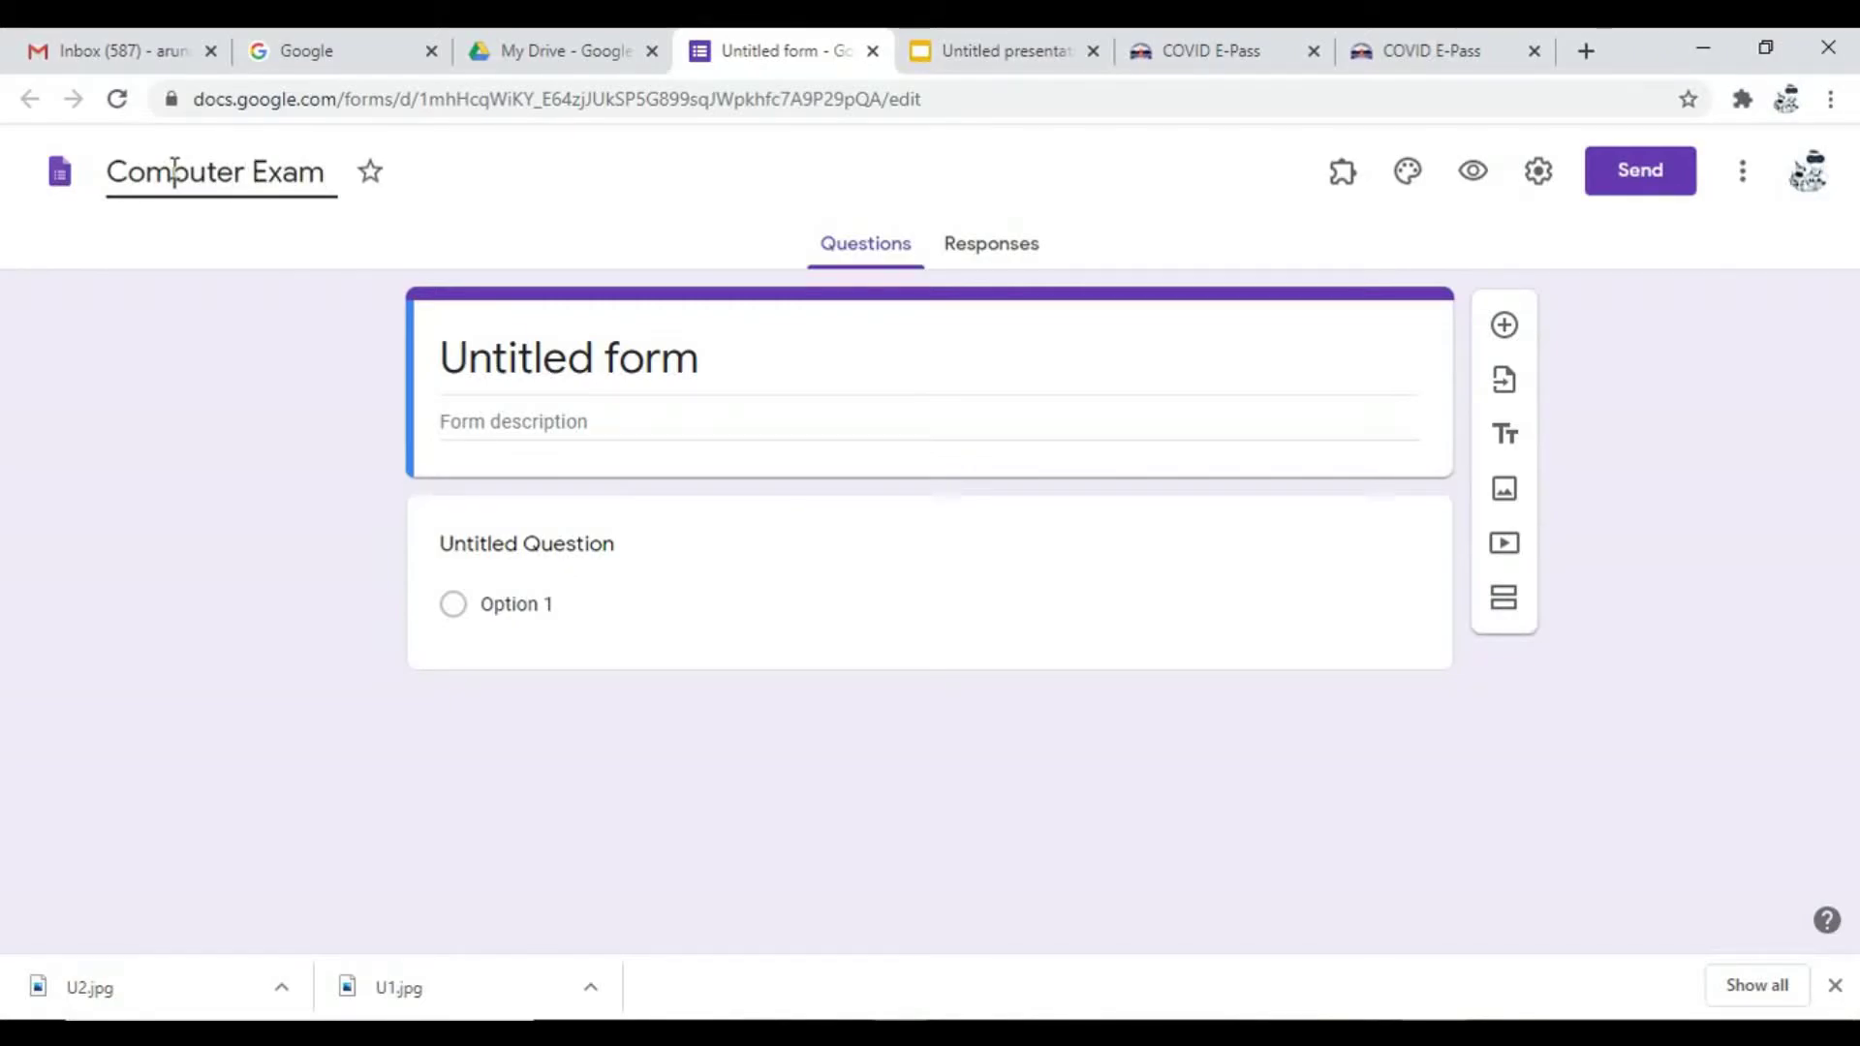
{"action": "left_click", "coordinate": [500, 361]}
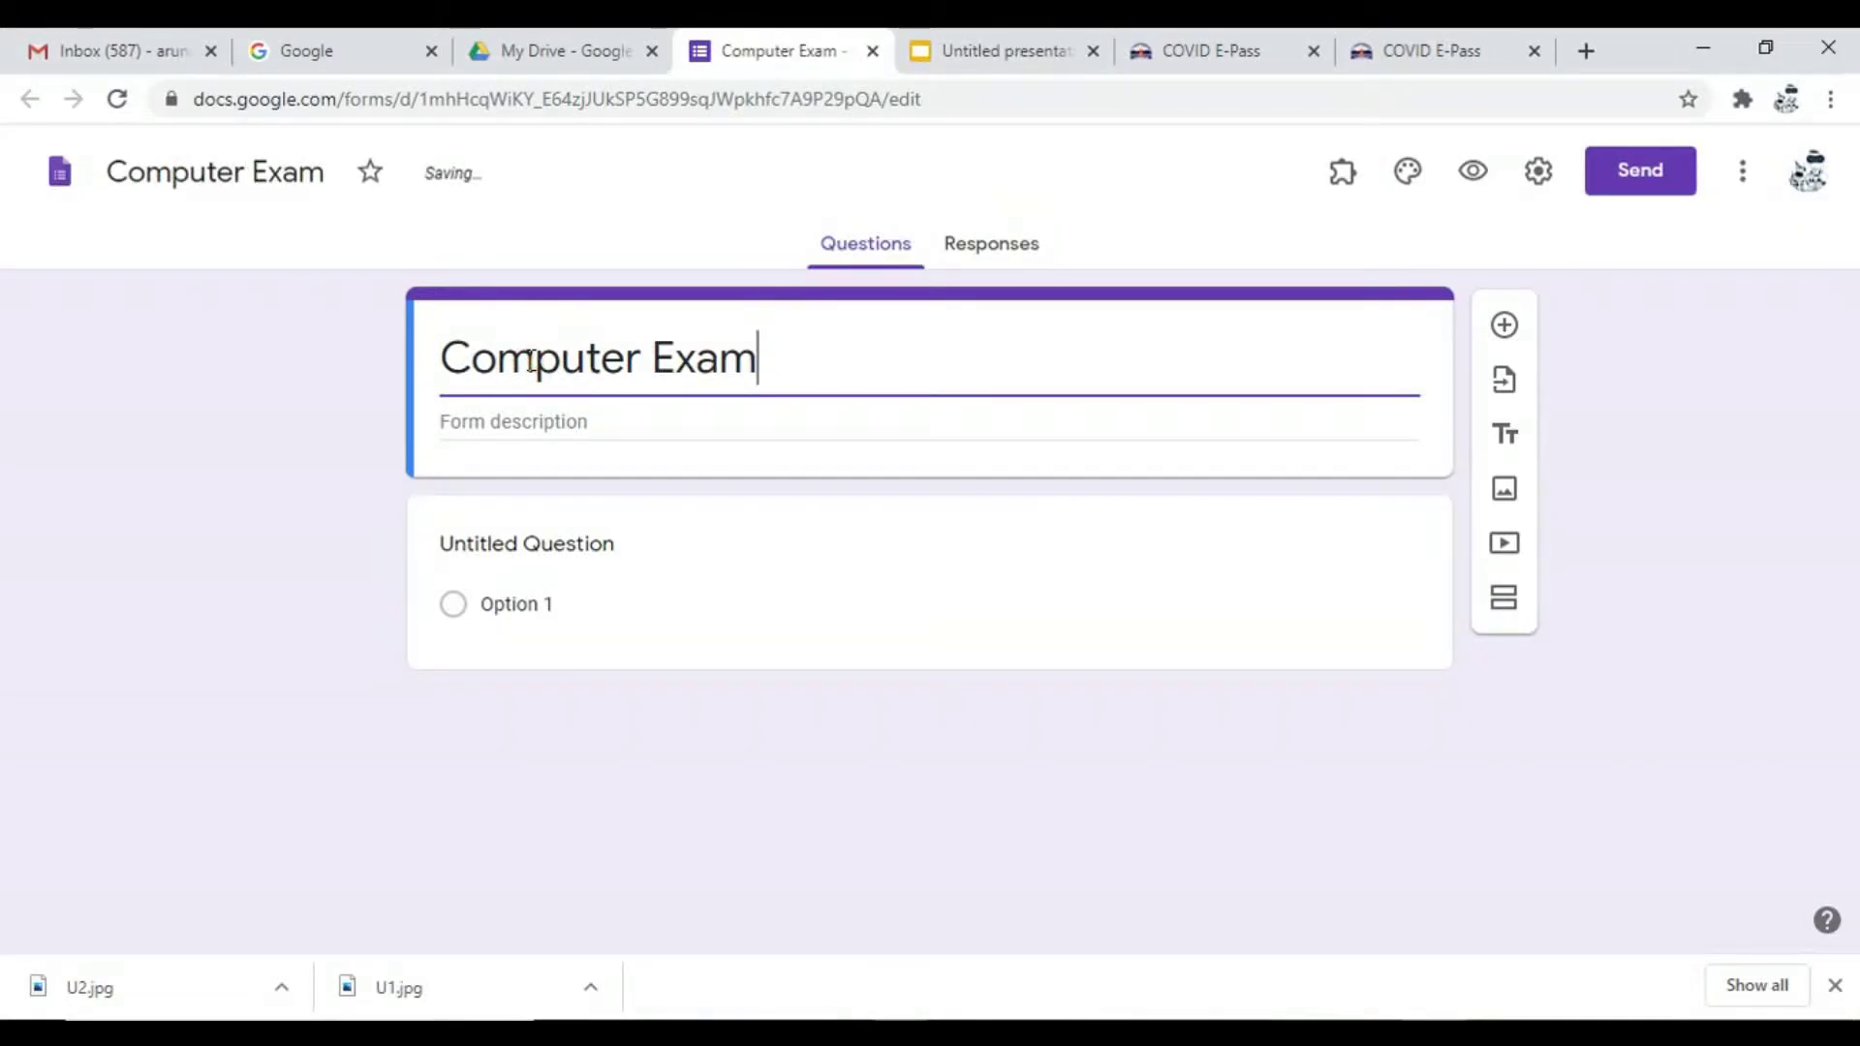
Step: Replace the untitled question's text with "What is Computer?"
{"action": "left_click", "coordinate": [552, 544]}
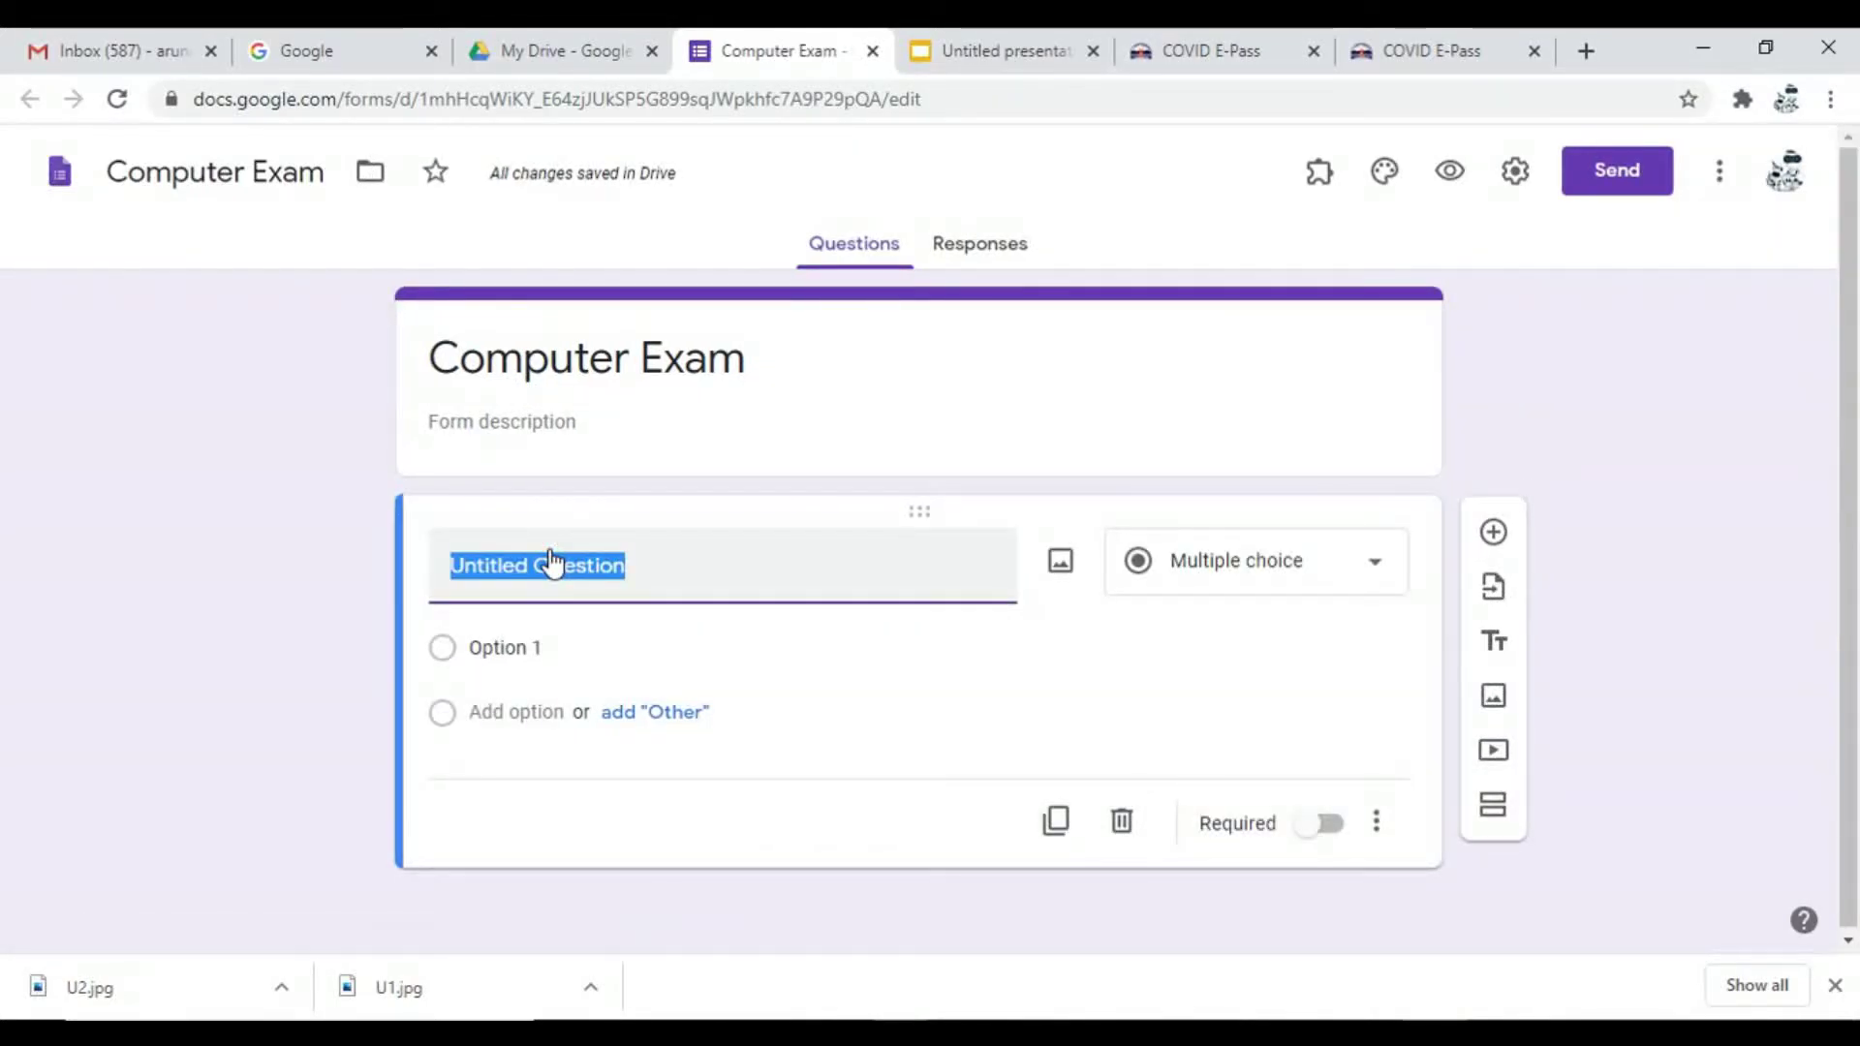
{"action": "type", "text": "What is Computer"}
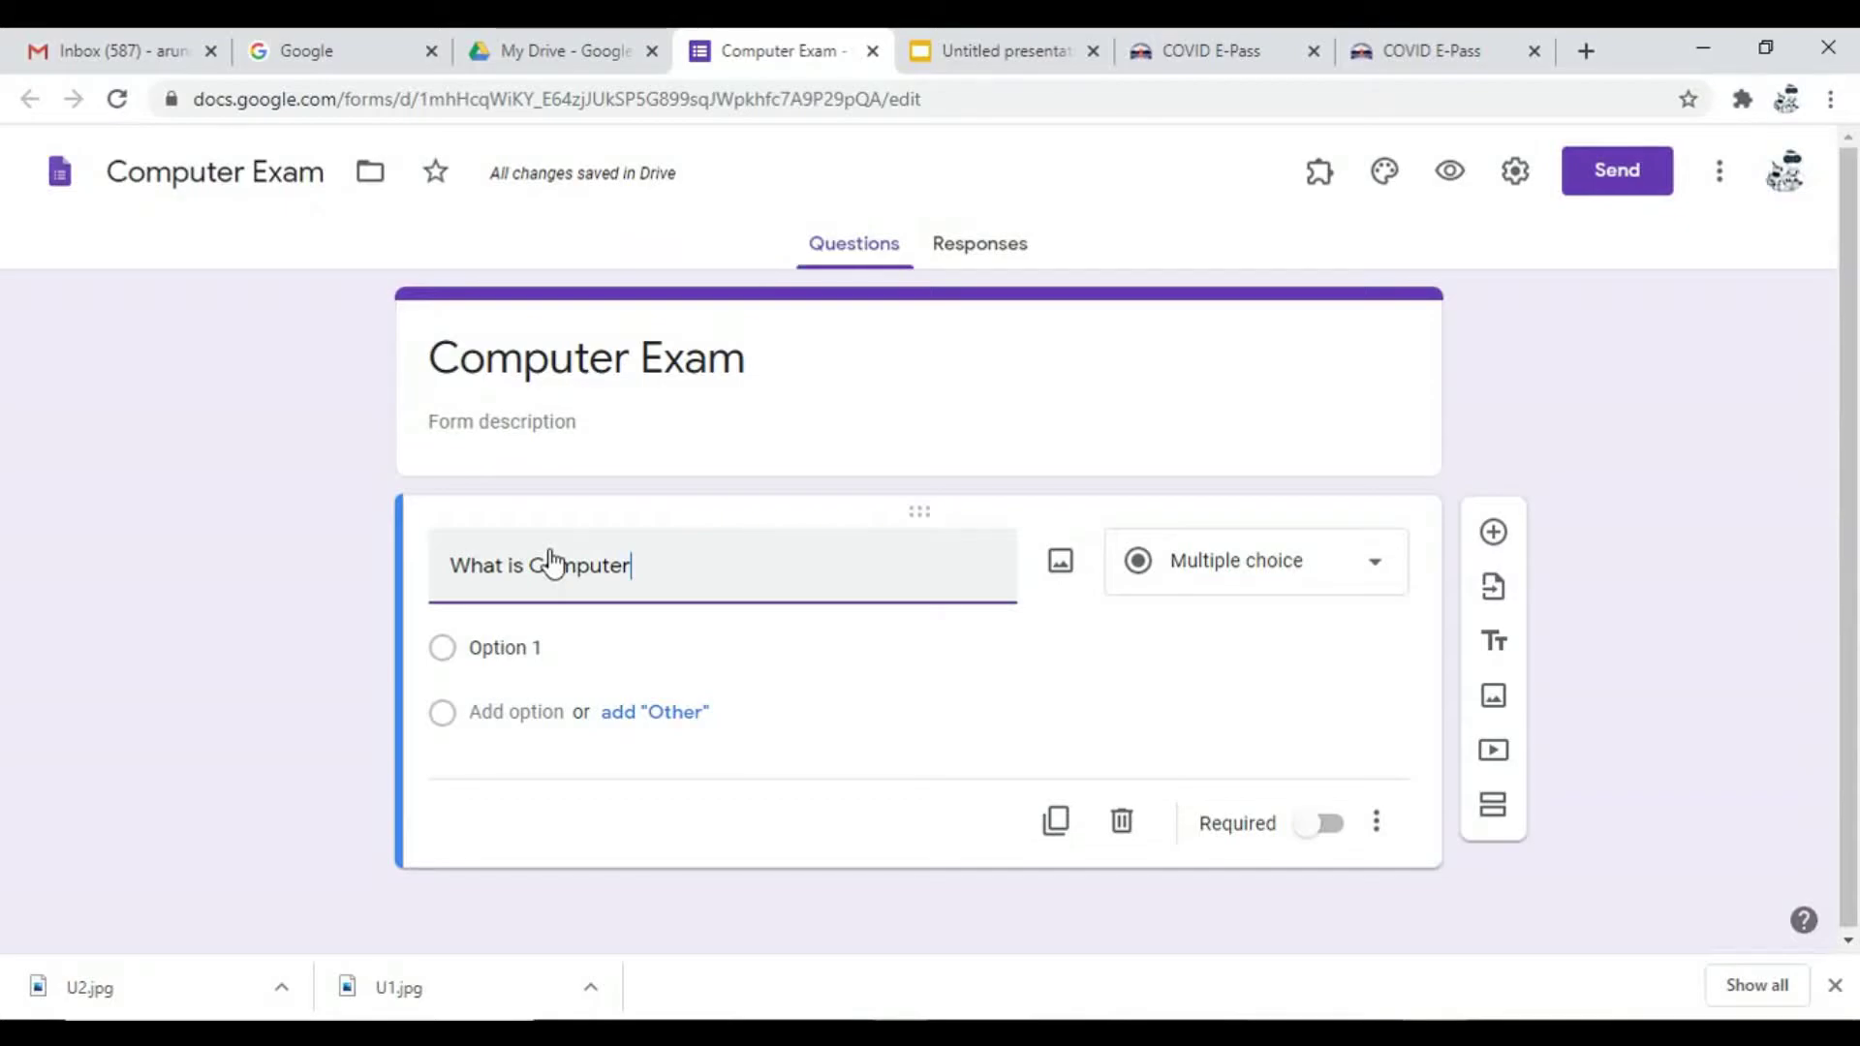
{"action": "type", "text": "?"}
Step: Enter "machine" and "part" as the answer options of the "What is Computer?" question
{"action": "left_click", "coordinate": [567, 645]}
{"action": "type", "text": "machine"}
{"action": "key", "text": "BackSpace"}
{"action": "key", "text": "BackSpace"}
{"action": "type", "text": "ine"}
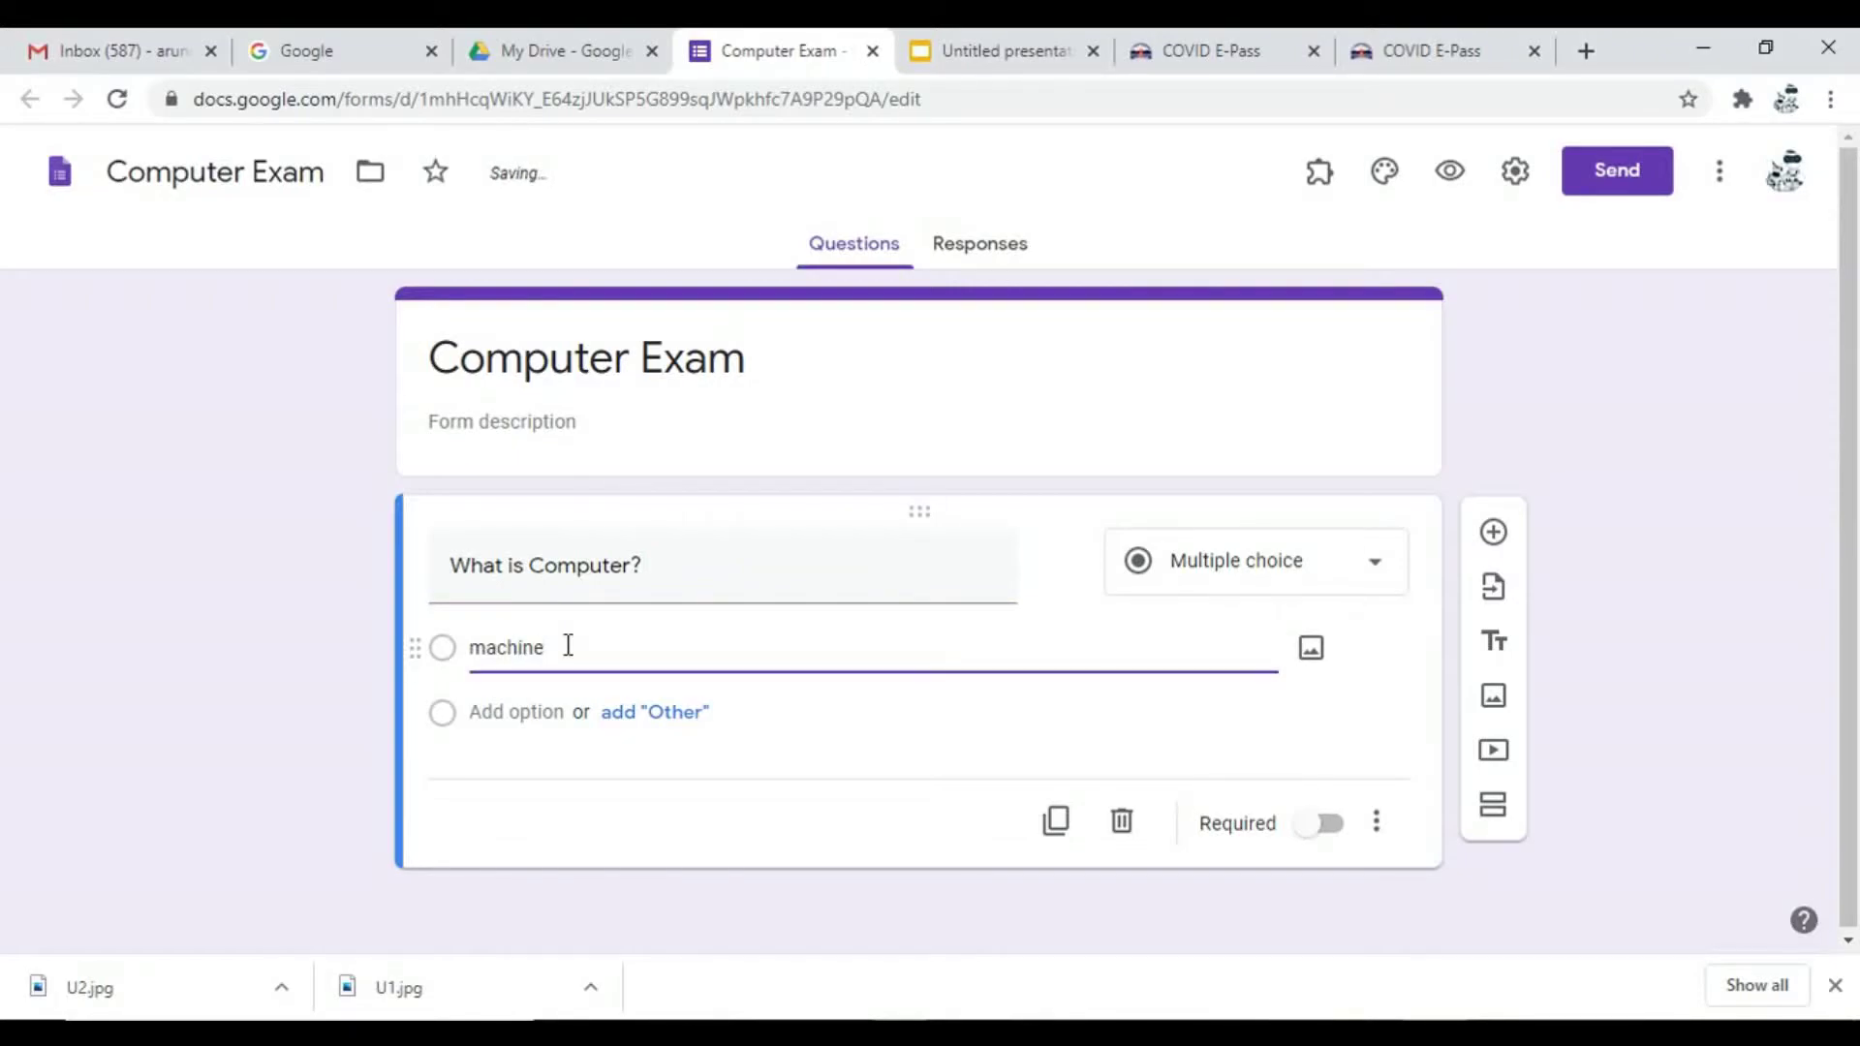
{"action": "left_click", "coordinate": [548, 712]}
{"action": "type", "text": "part"}
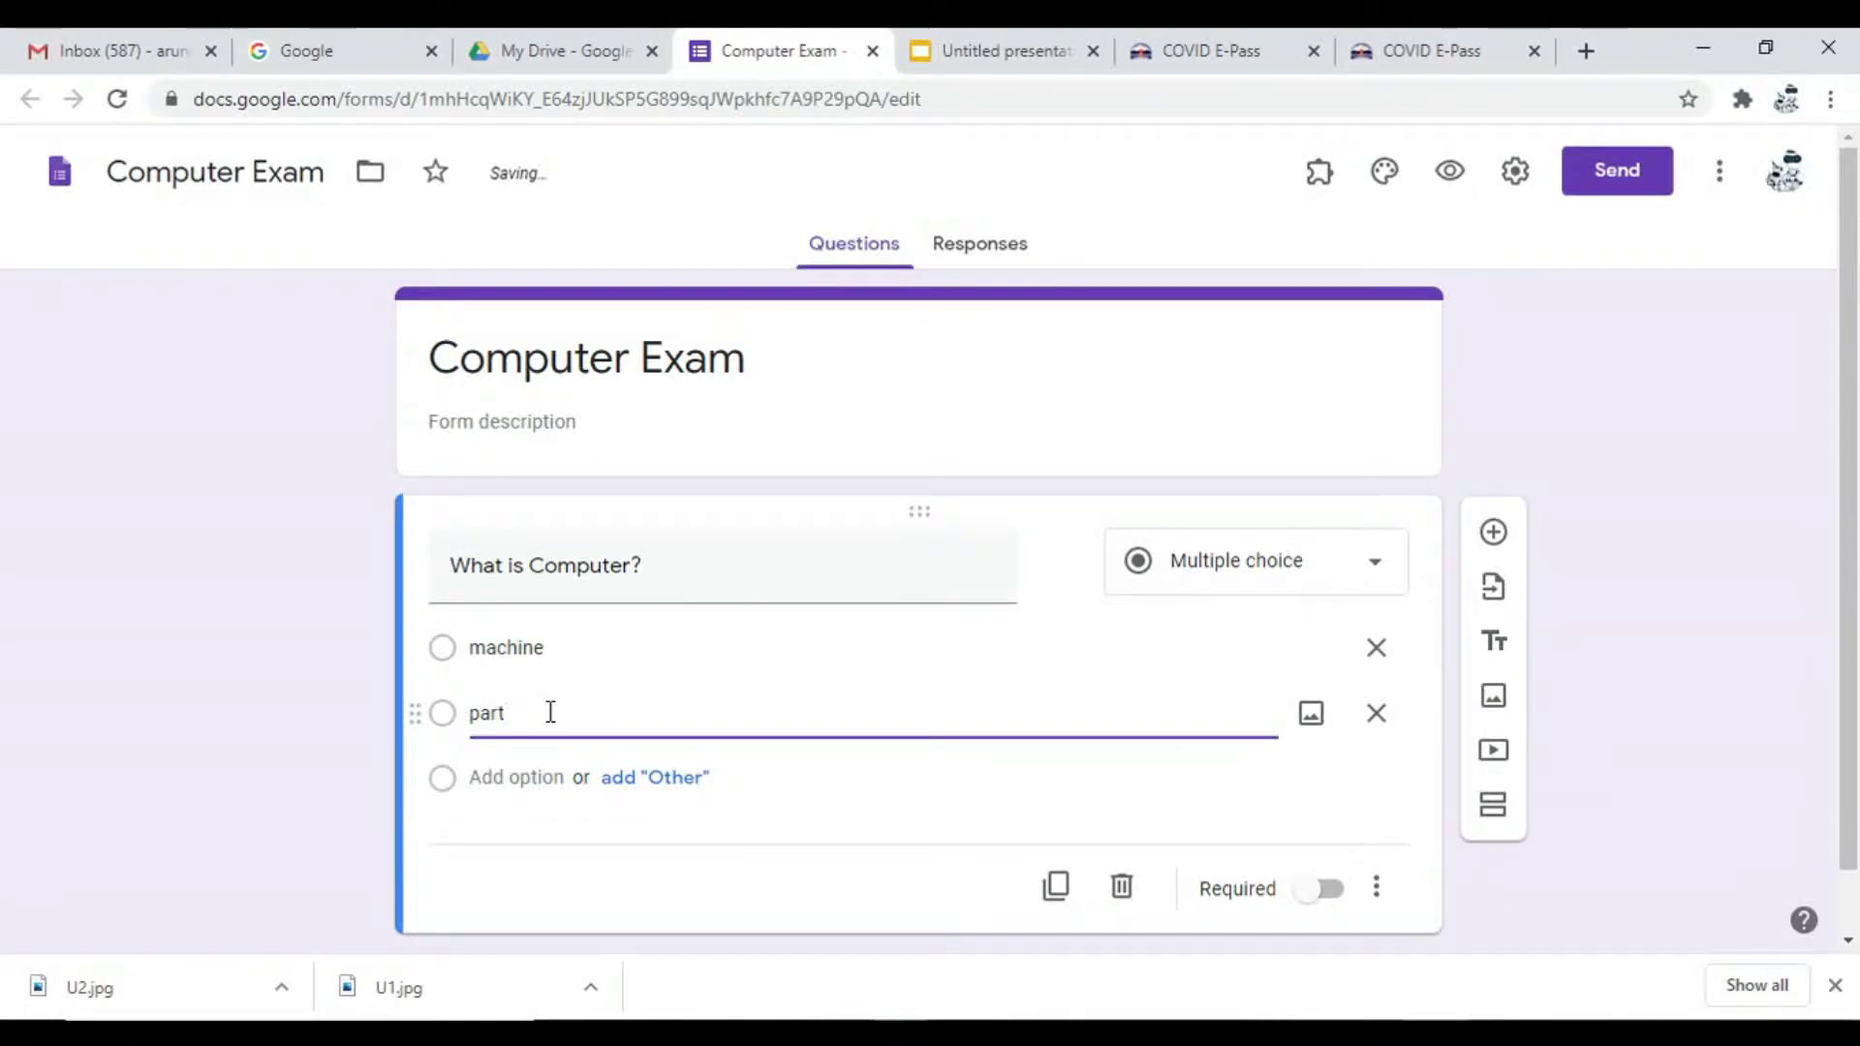
Step: Make the "What is Computer?" question required and duplicate it
{"action": "left_click", "coordinate": [1327, 889]}
{"action": "scroll", "coordinate": [1339, 911], "scroll_direction": "down", "scroll_amount": 1}
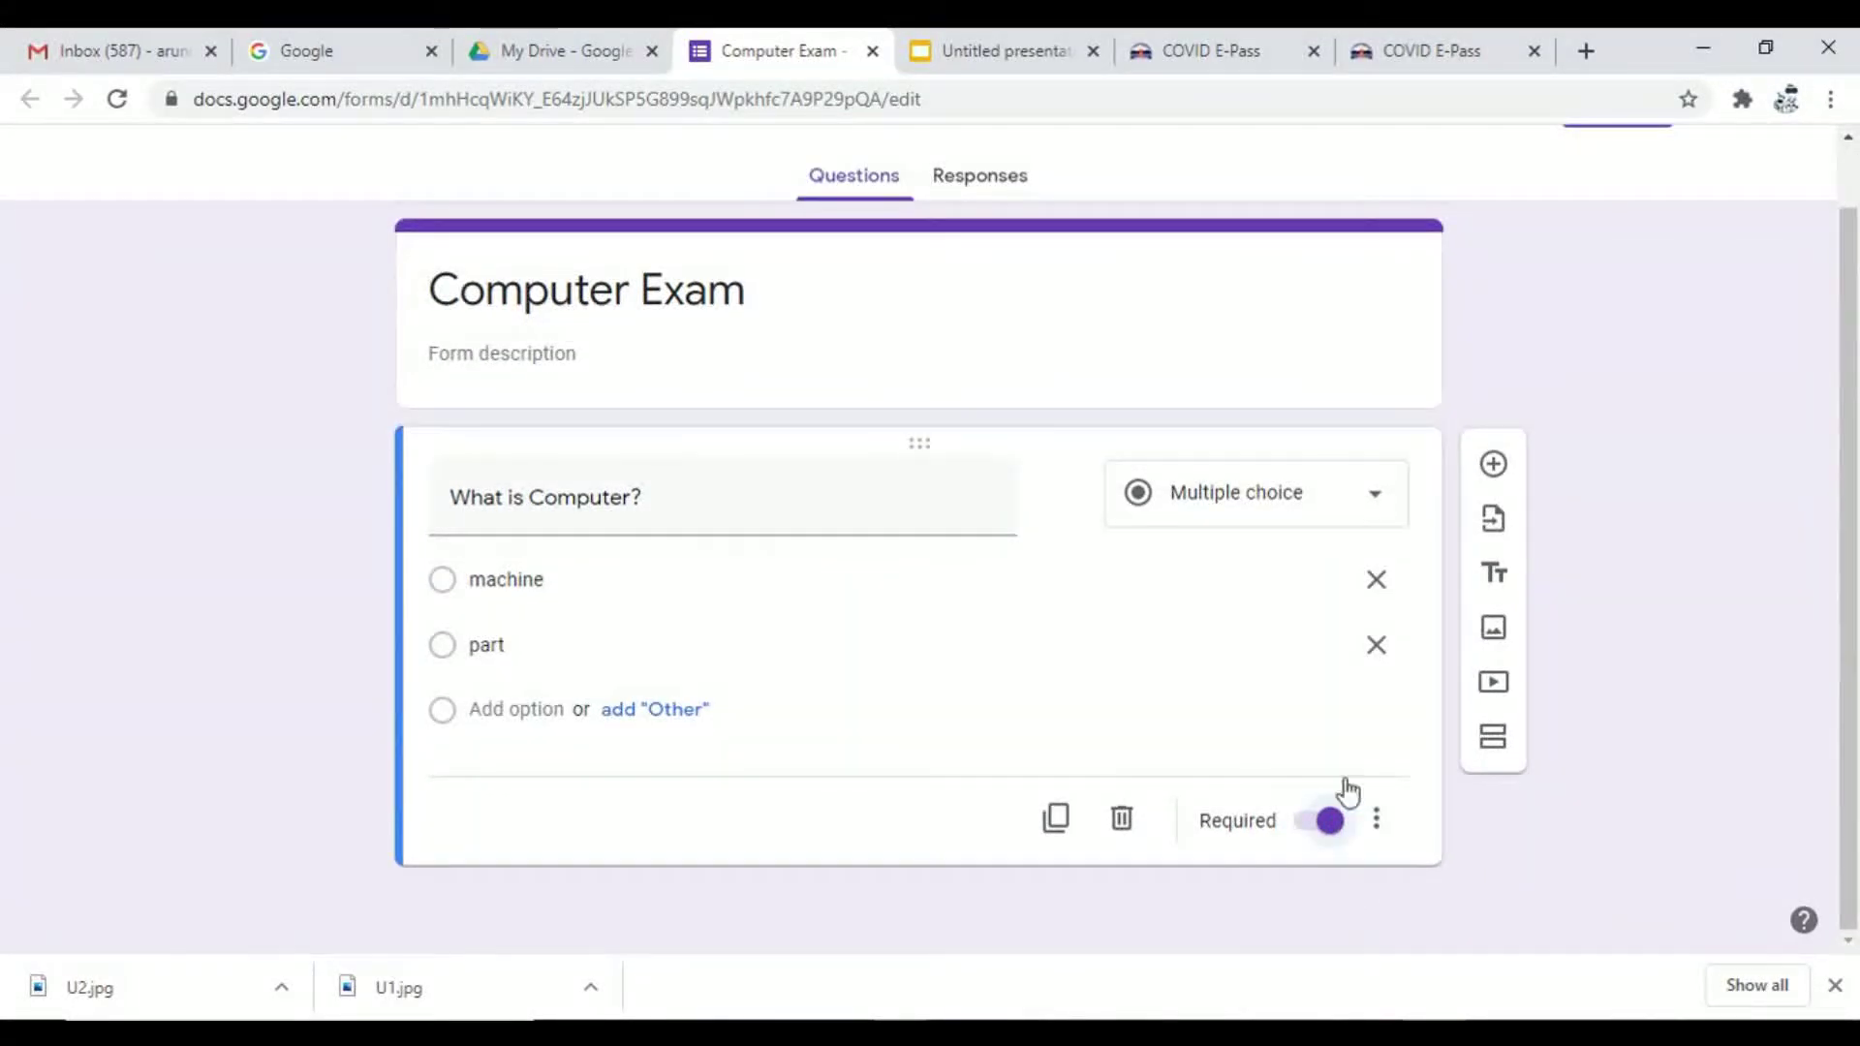
{"action": "left_click", "coordinate": [1057, 821]}
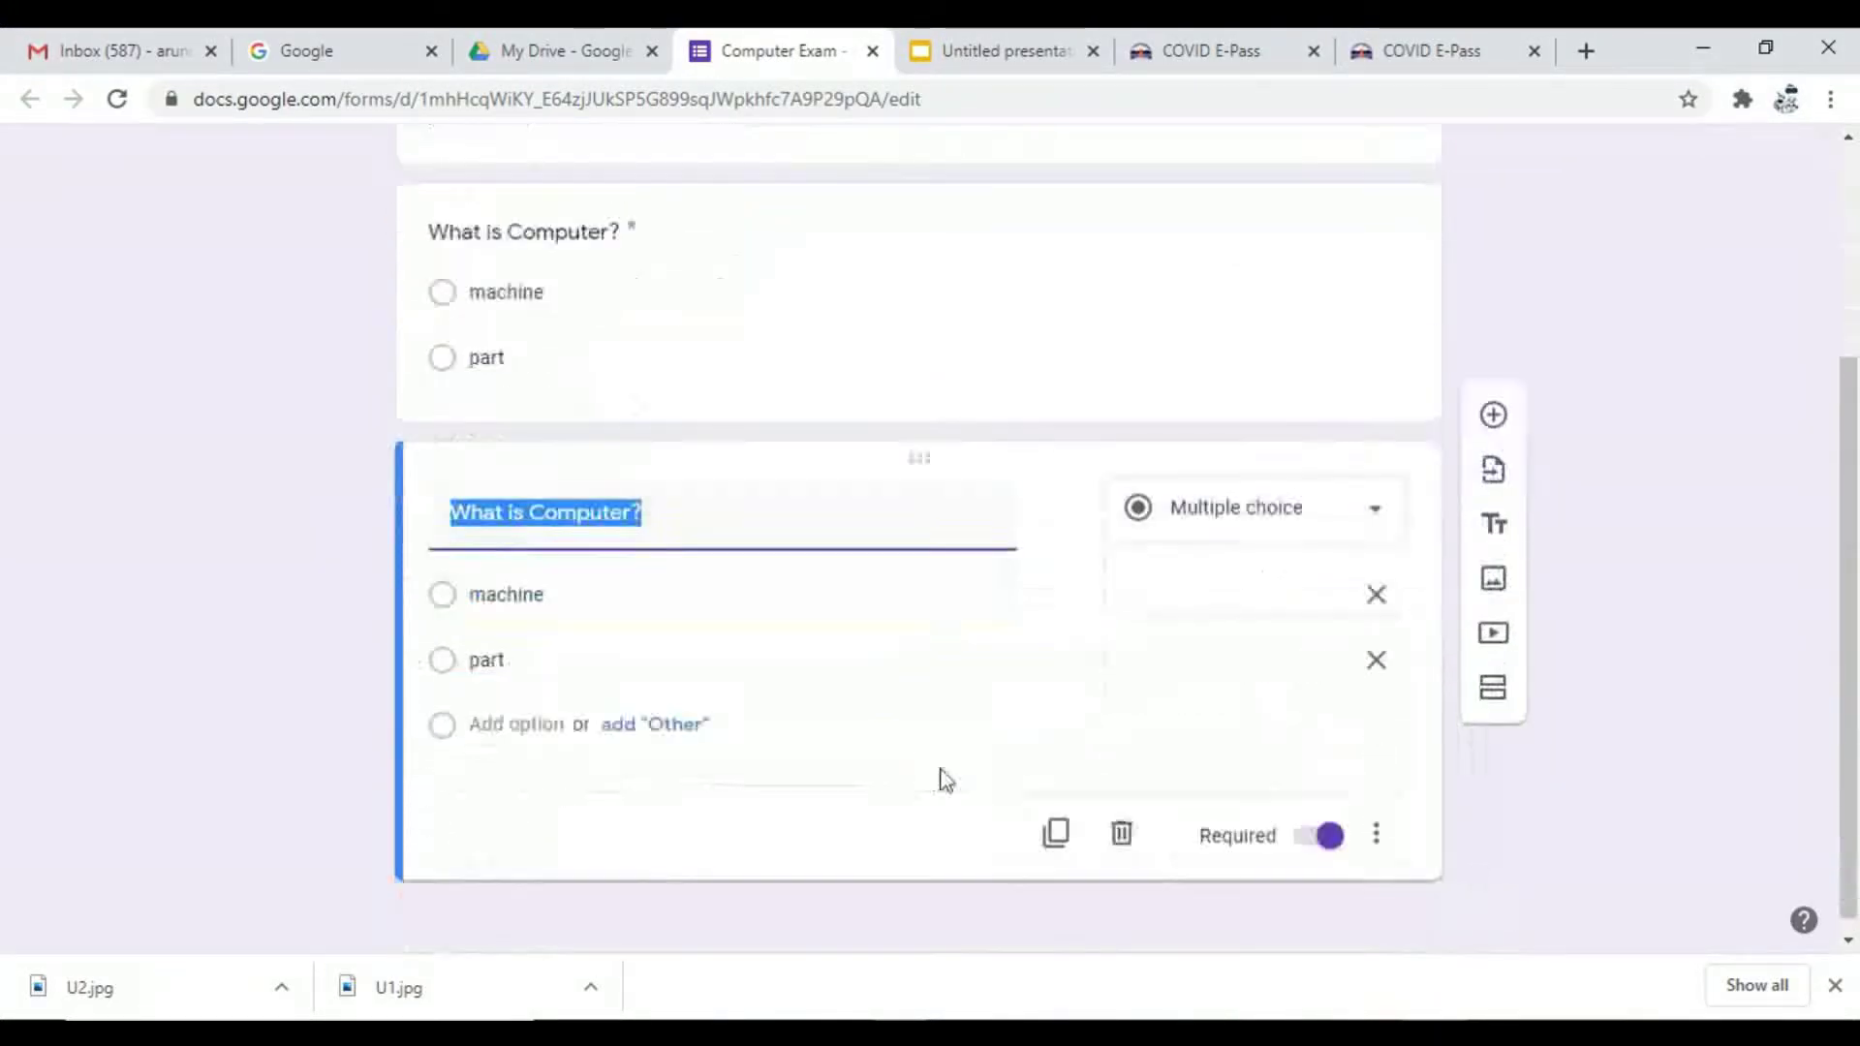
Step: Change the duplicated question's text to "CU STANDS FOR?"
{"action": "triple_click", "coordinate": [665, 495]}
{"action": "type", "text": "CP"}
{"action": "key", "text": "BackSpace"}
{"action": "type", "text": "U STANDS FR"}
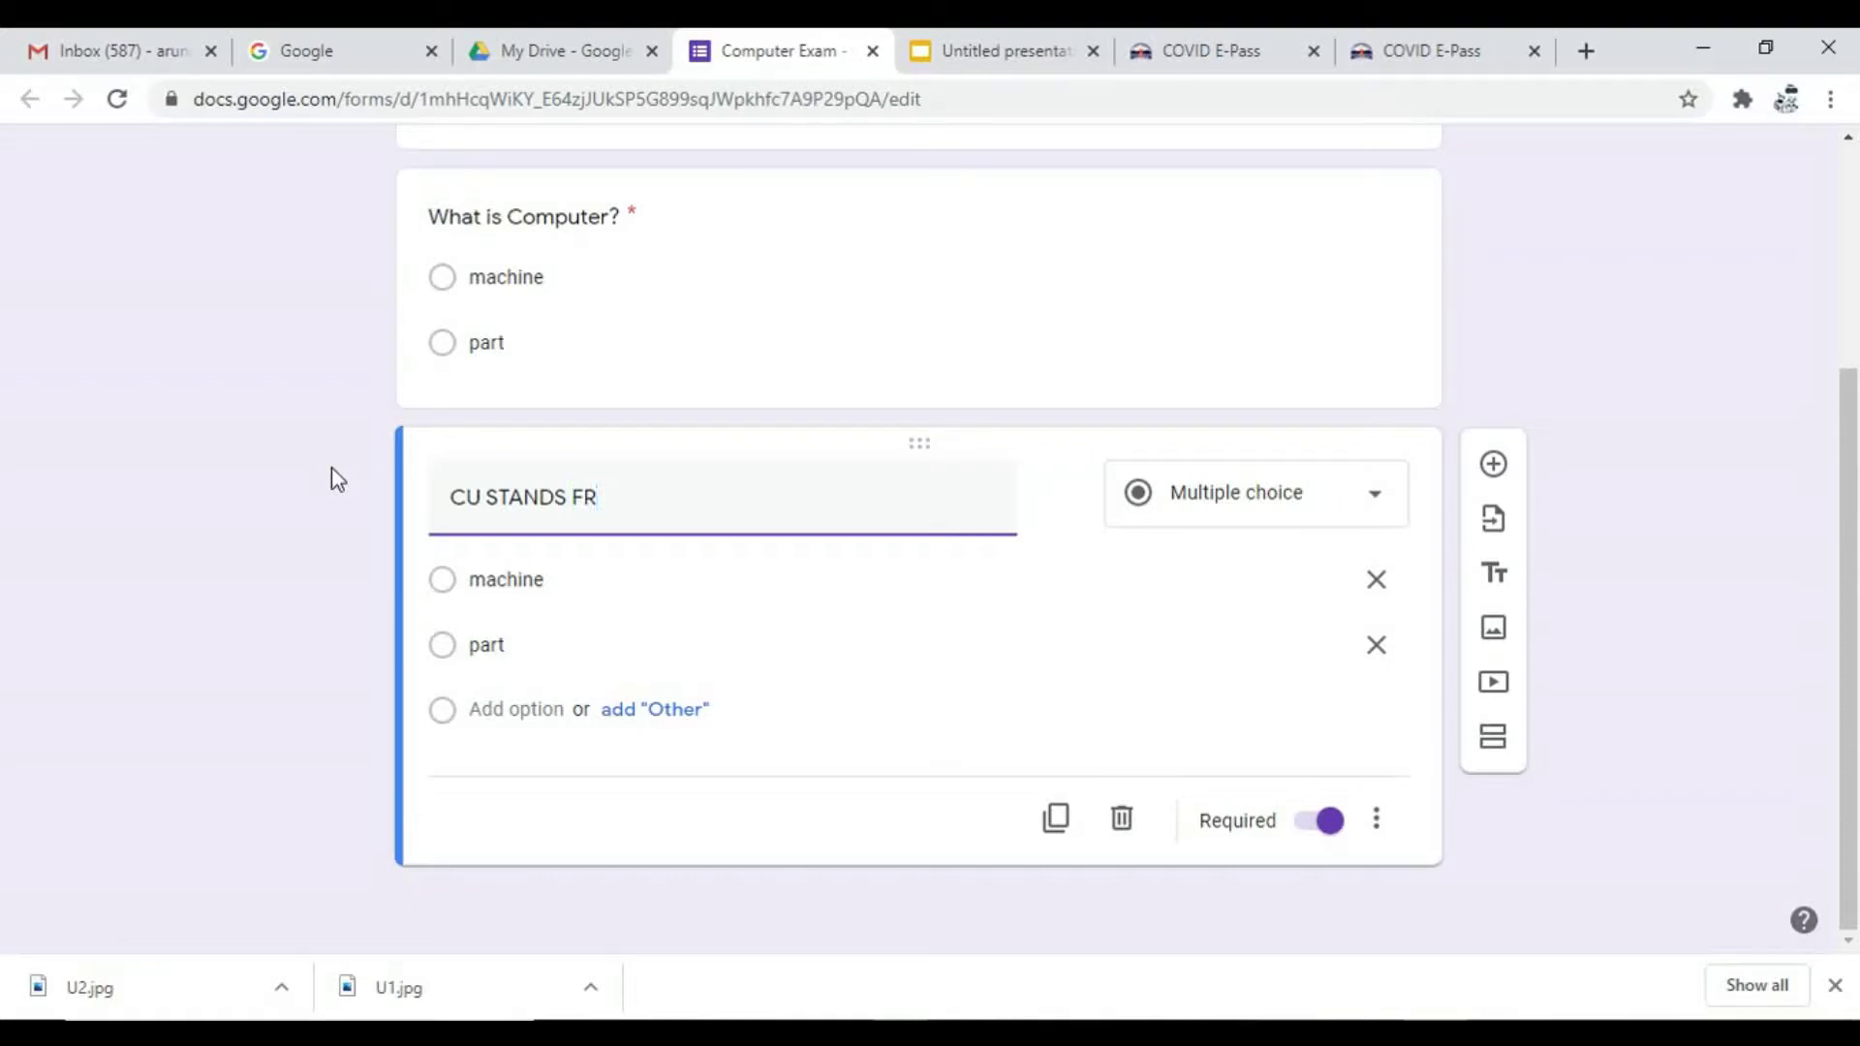
{"action": "key", "text": "BackSpace"}
{"action": "type", "text": "OR?"}
Step: Replace the answer options of the "CU STANDS FOR?" question with "Control" and "Central"
{"action": "left_click", "coordinate": [614, 589]}
{"action": "type", "text": "CU"}
{"action": "key", "text": "BackSpace"}
{"action": "type", "text": "ontrol"}
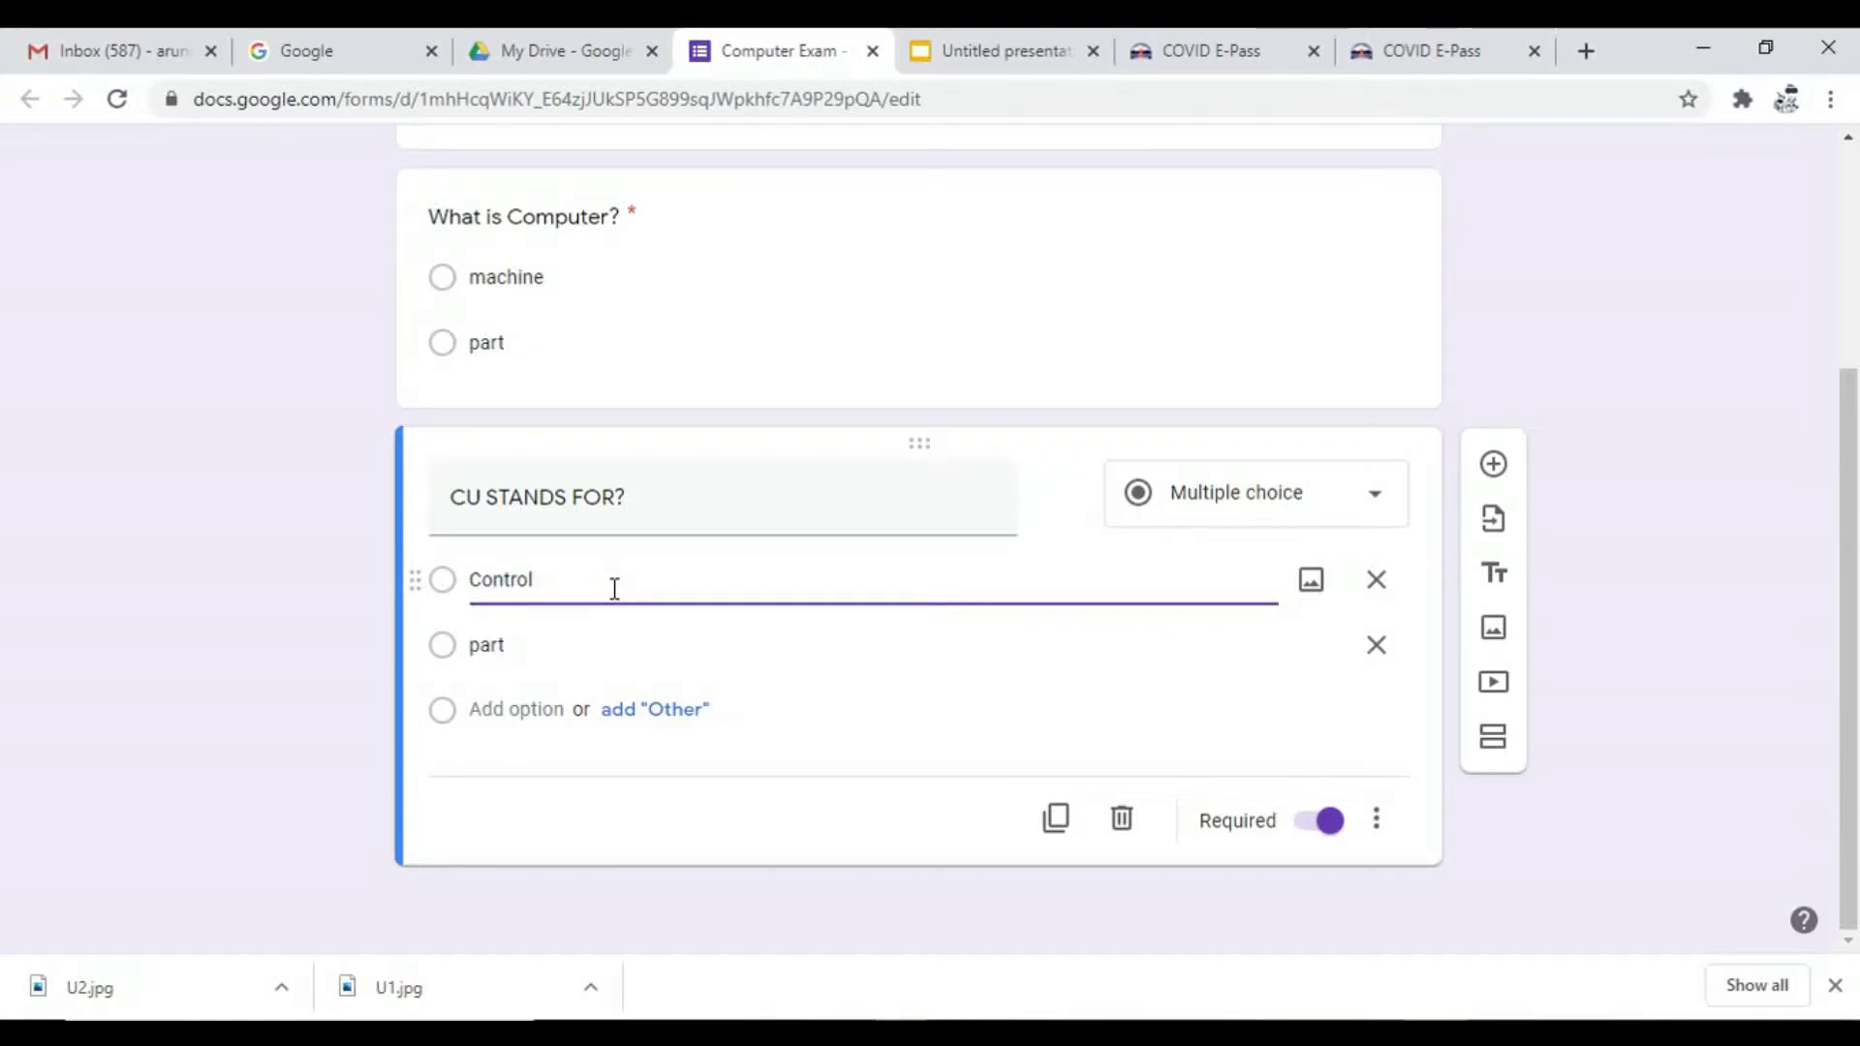
{"action": "left_click", "coordinate": [545, 648]}
{"action": "type", "text": "Central"}
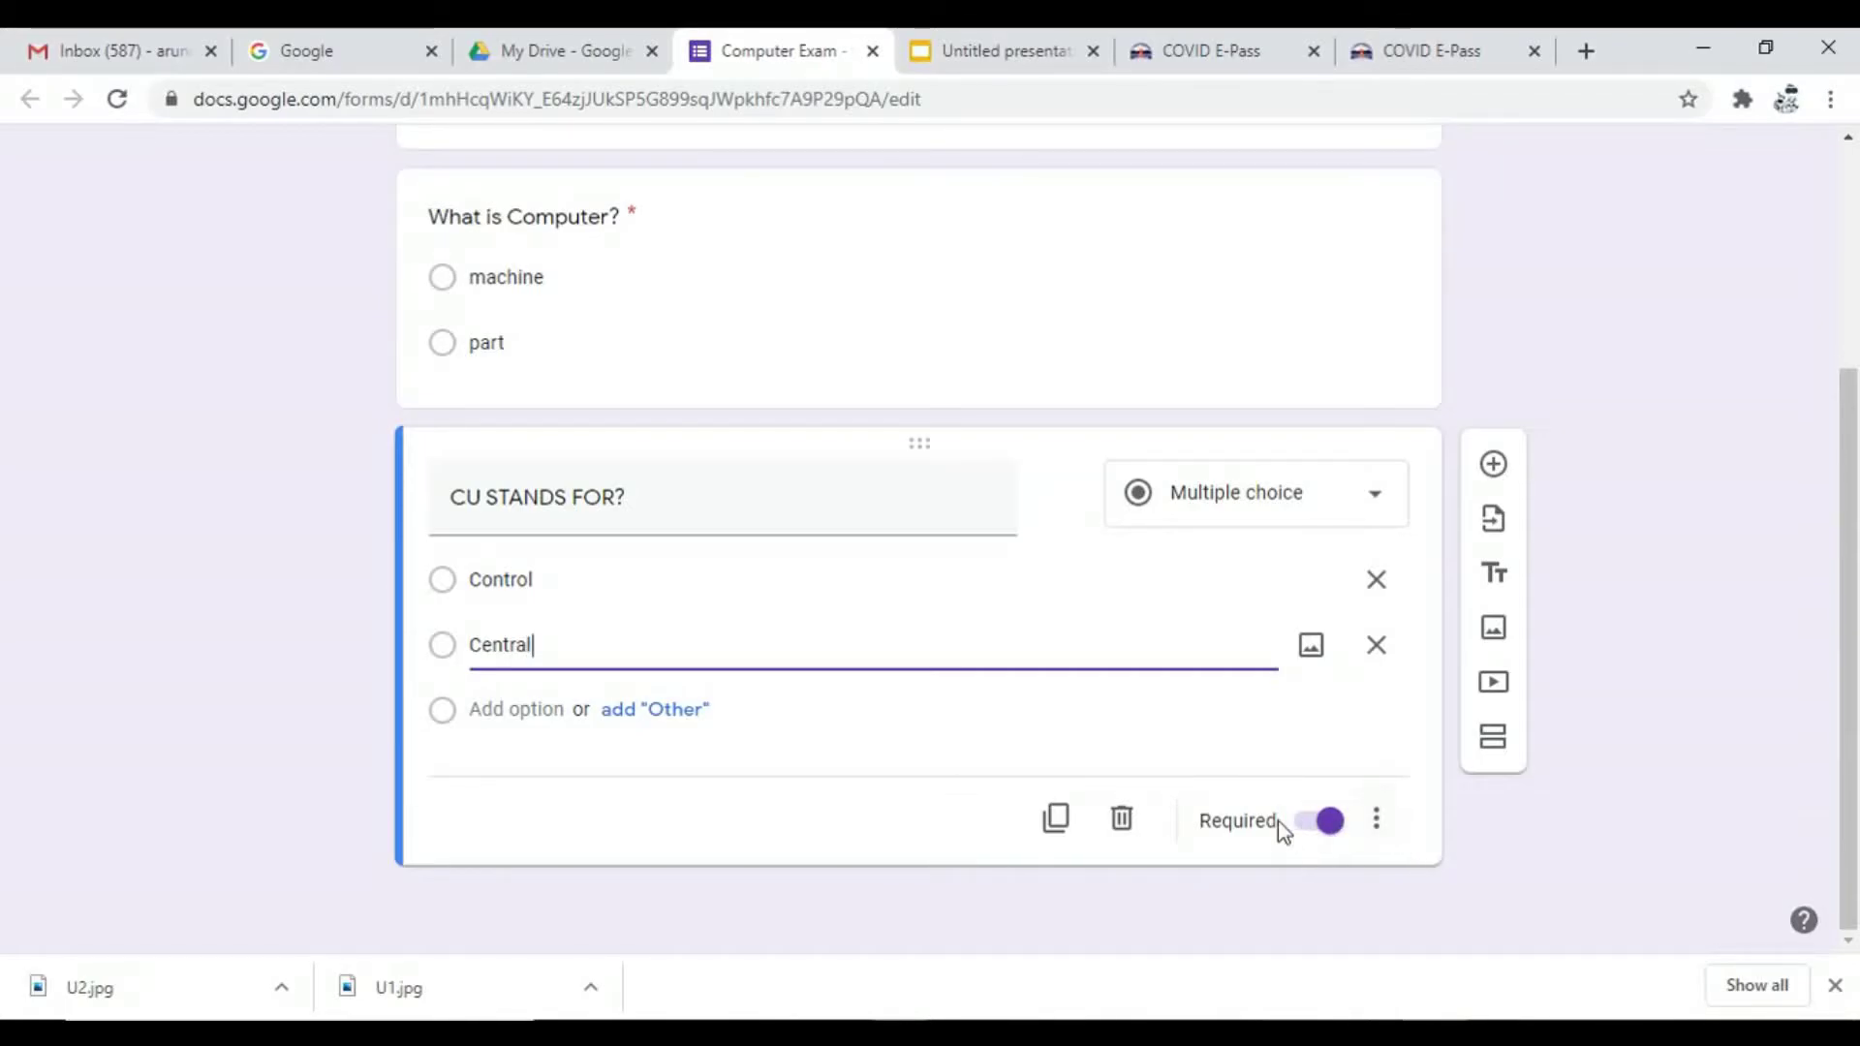
{"action": "scroll", "coordinate": [739, 484], "scroll_direction": "up", "scroll_amount": 3}
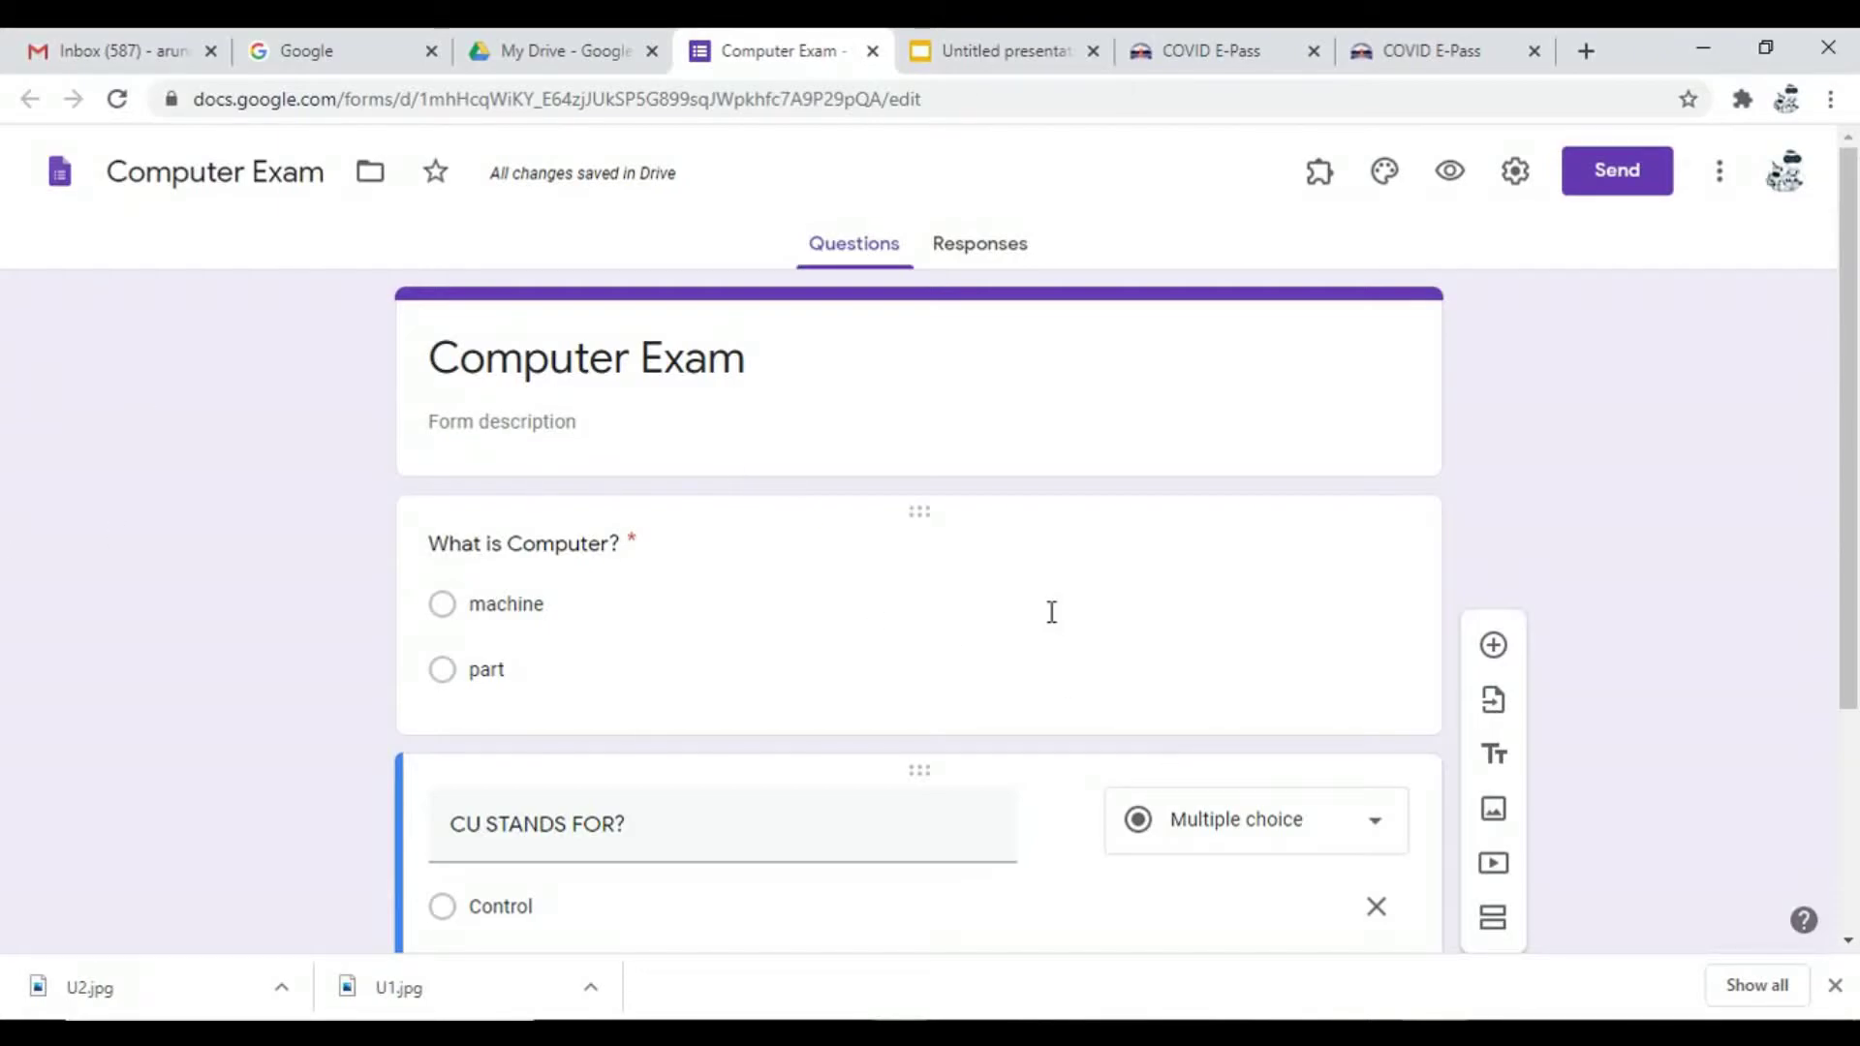
{"action": "key", "text": "Return"}
{"action": "type", "text": "Central"}
{"action": "scroll", "coordinate": [1049, 620], "scroll_direction": "up", "scroll_amount": 2}
Step: In the form settings, limit respondents to 1 response and set the confirmation message to "Thanks Wait for next paper."
{"action": "left_click", "coordinate": [1516, 194]}
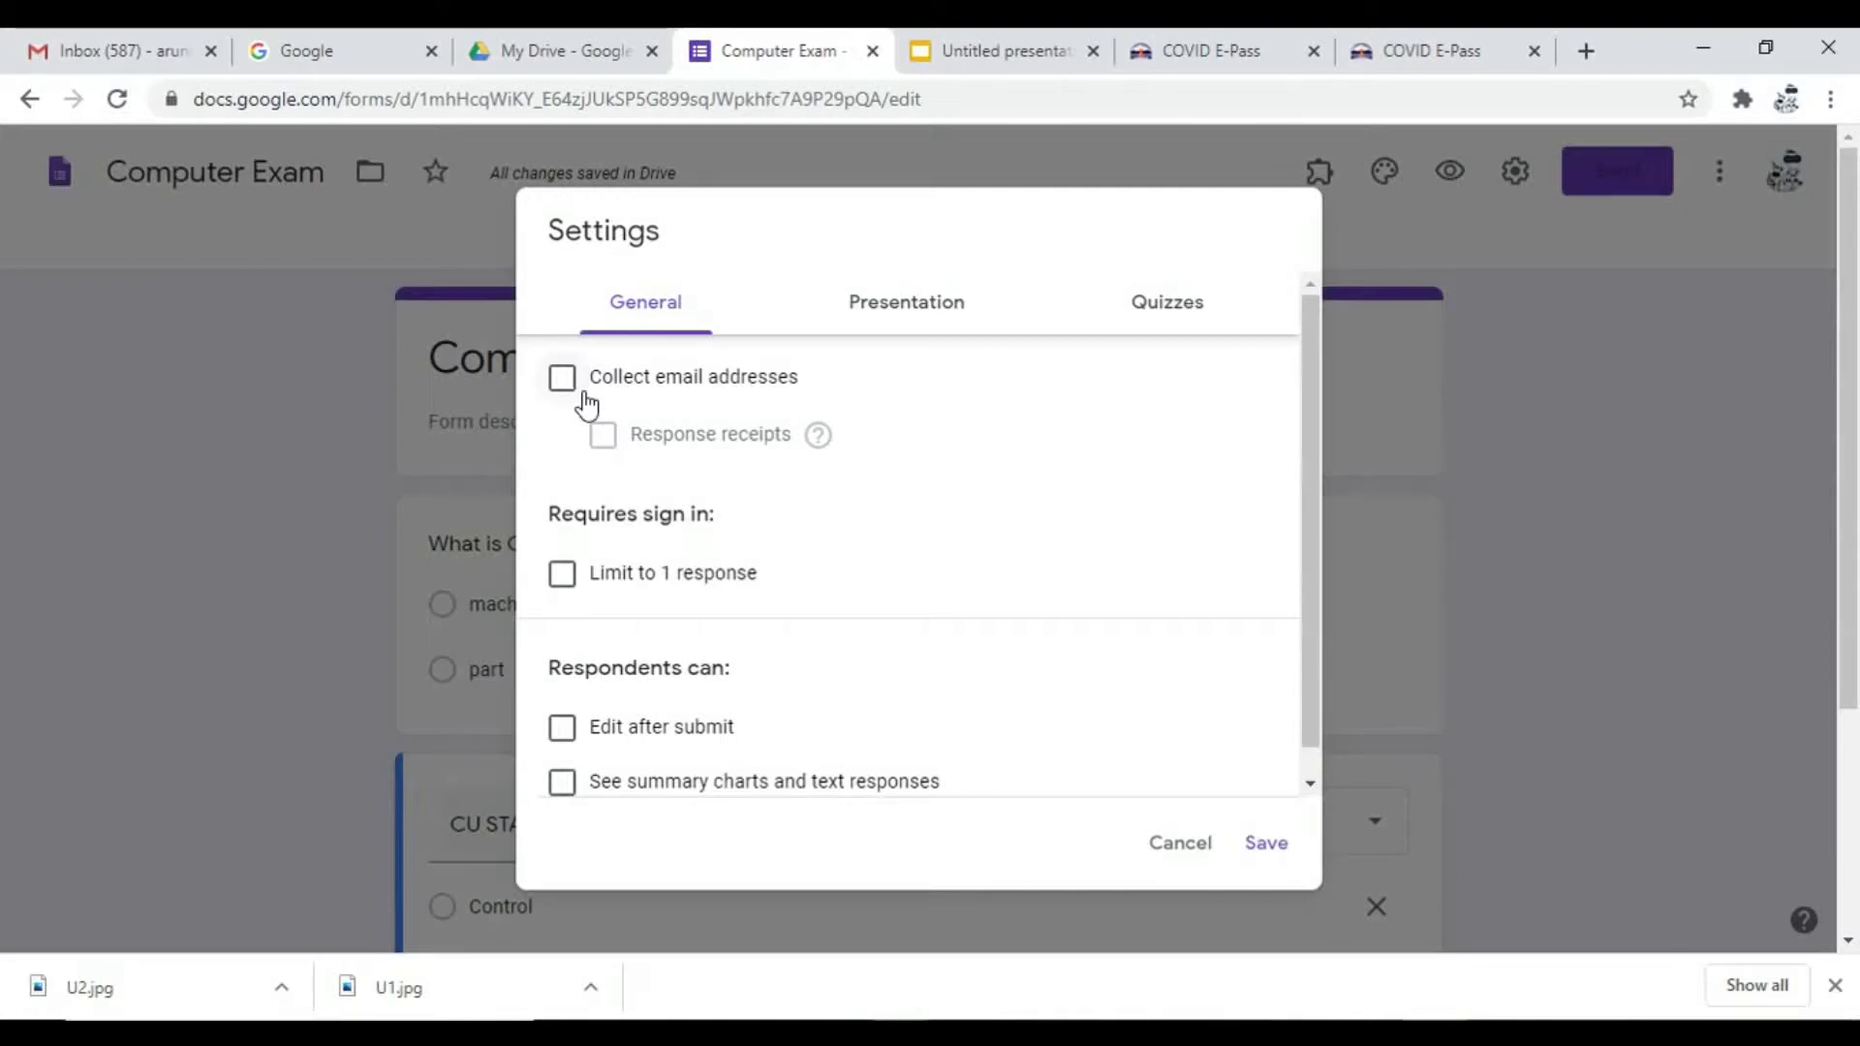
{"action": "left_click", "coordinate": [564, 578]}
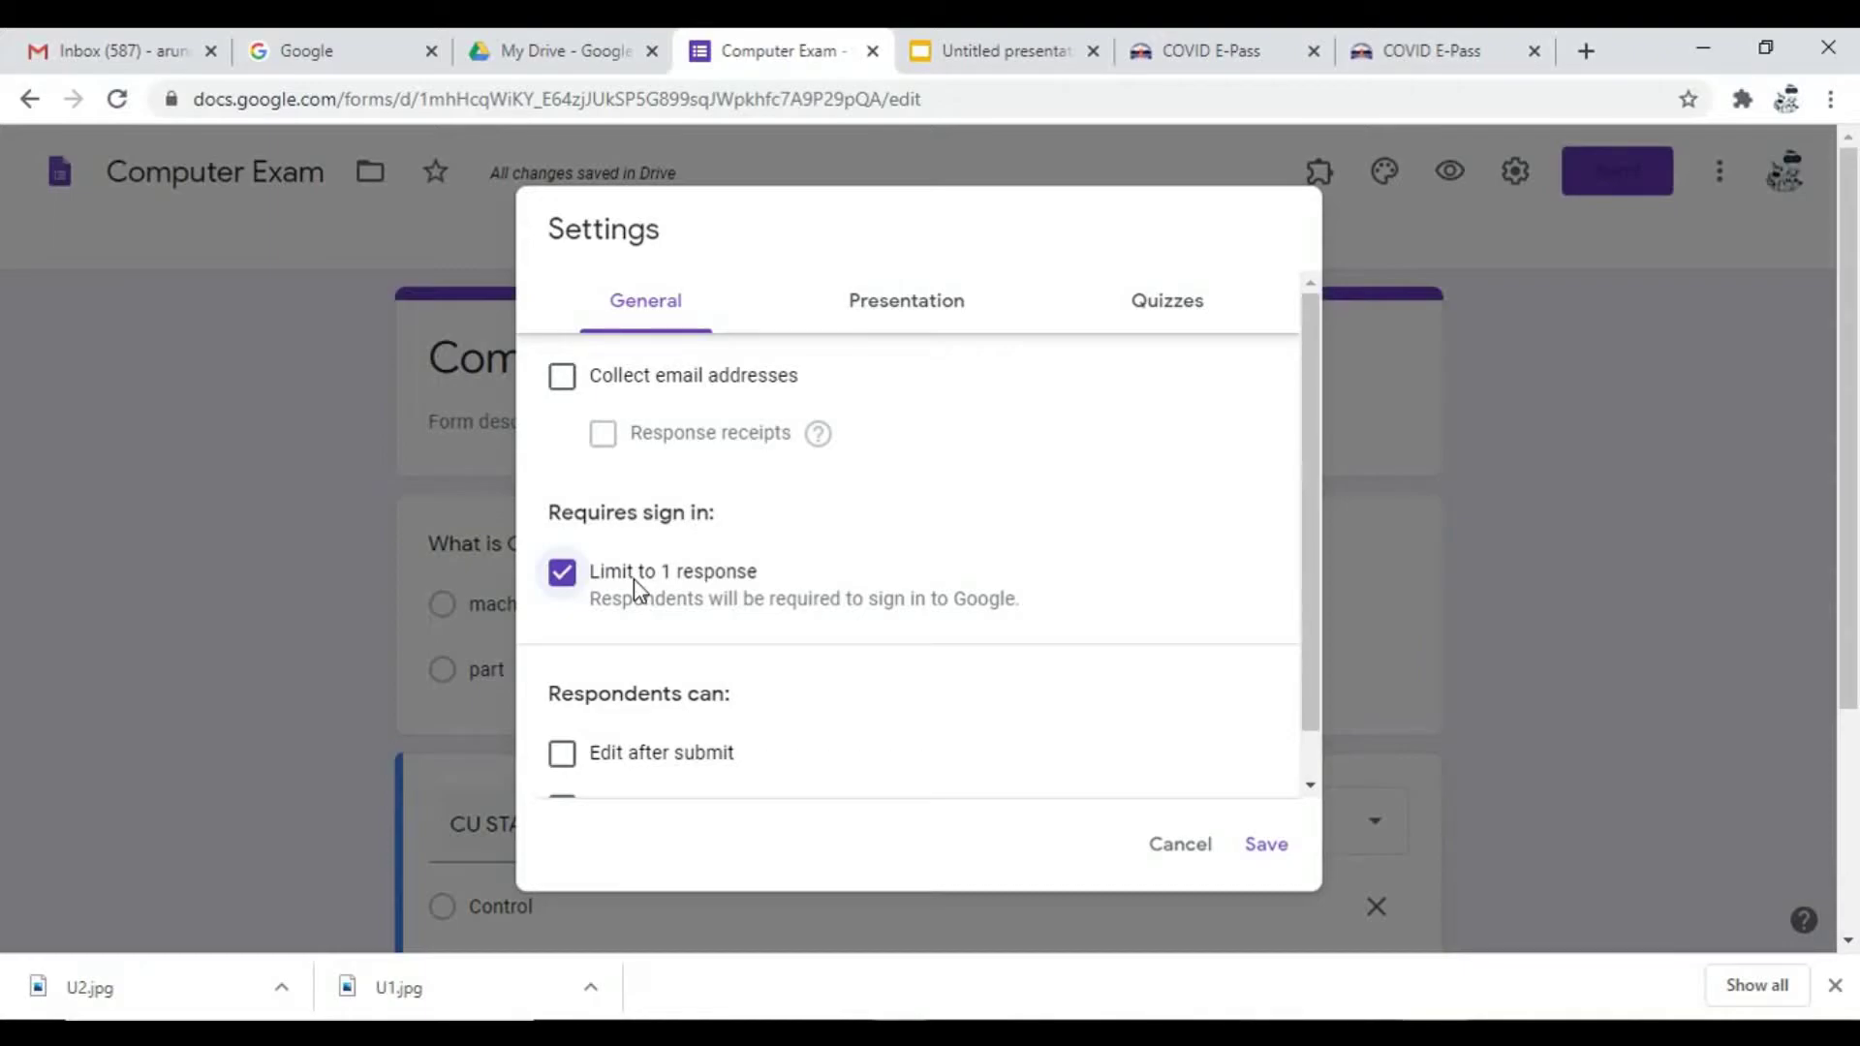
{"action": "left_click", "coordinate": [906, 299]}
{"action": "left_click", "coordinate": [761, 625]}
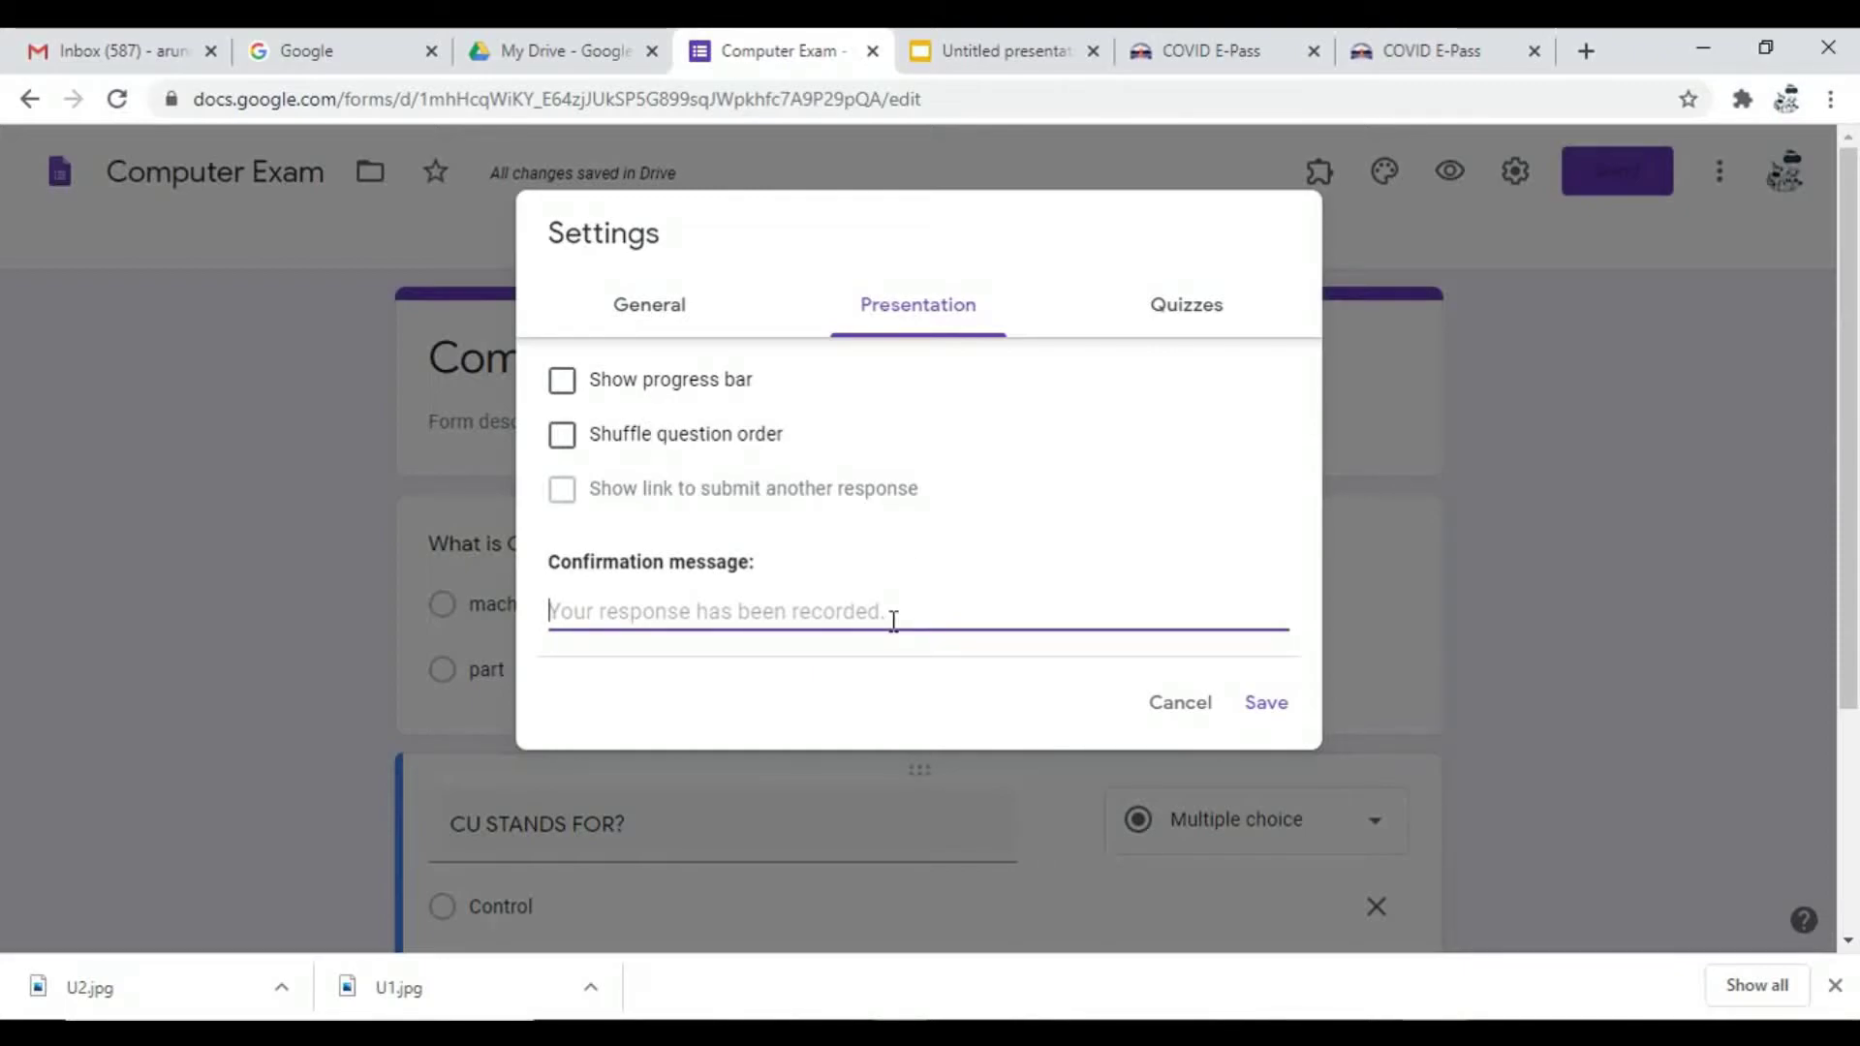
{"action": "type", "text": "Thanks Wati"}
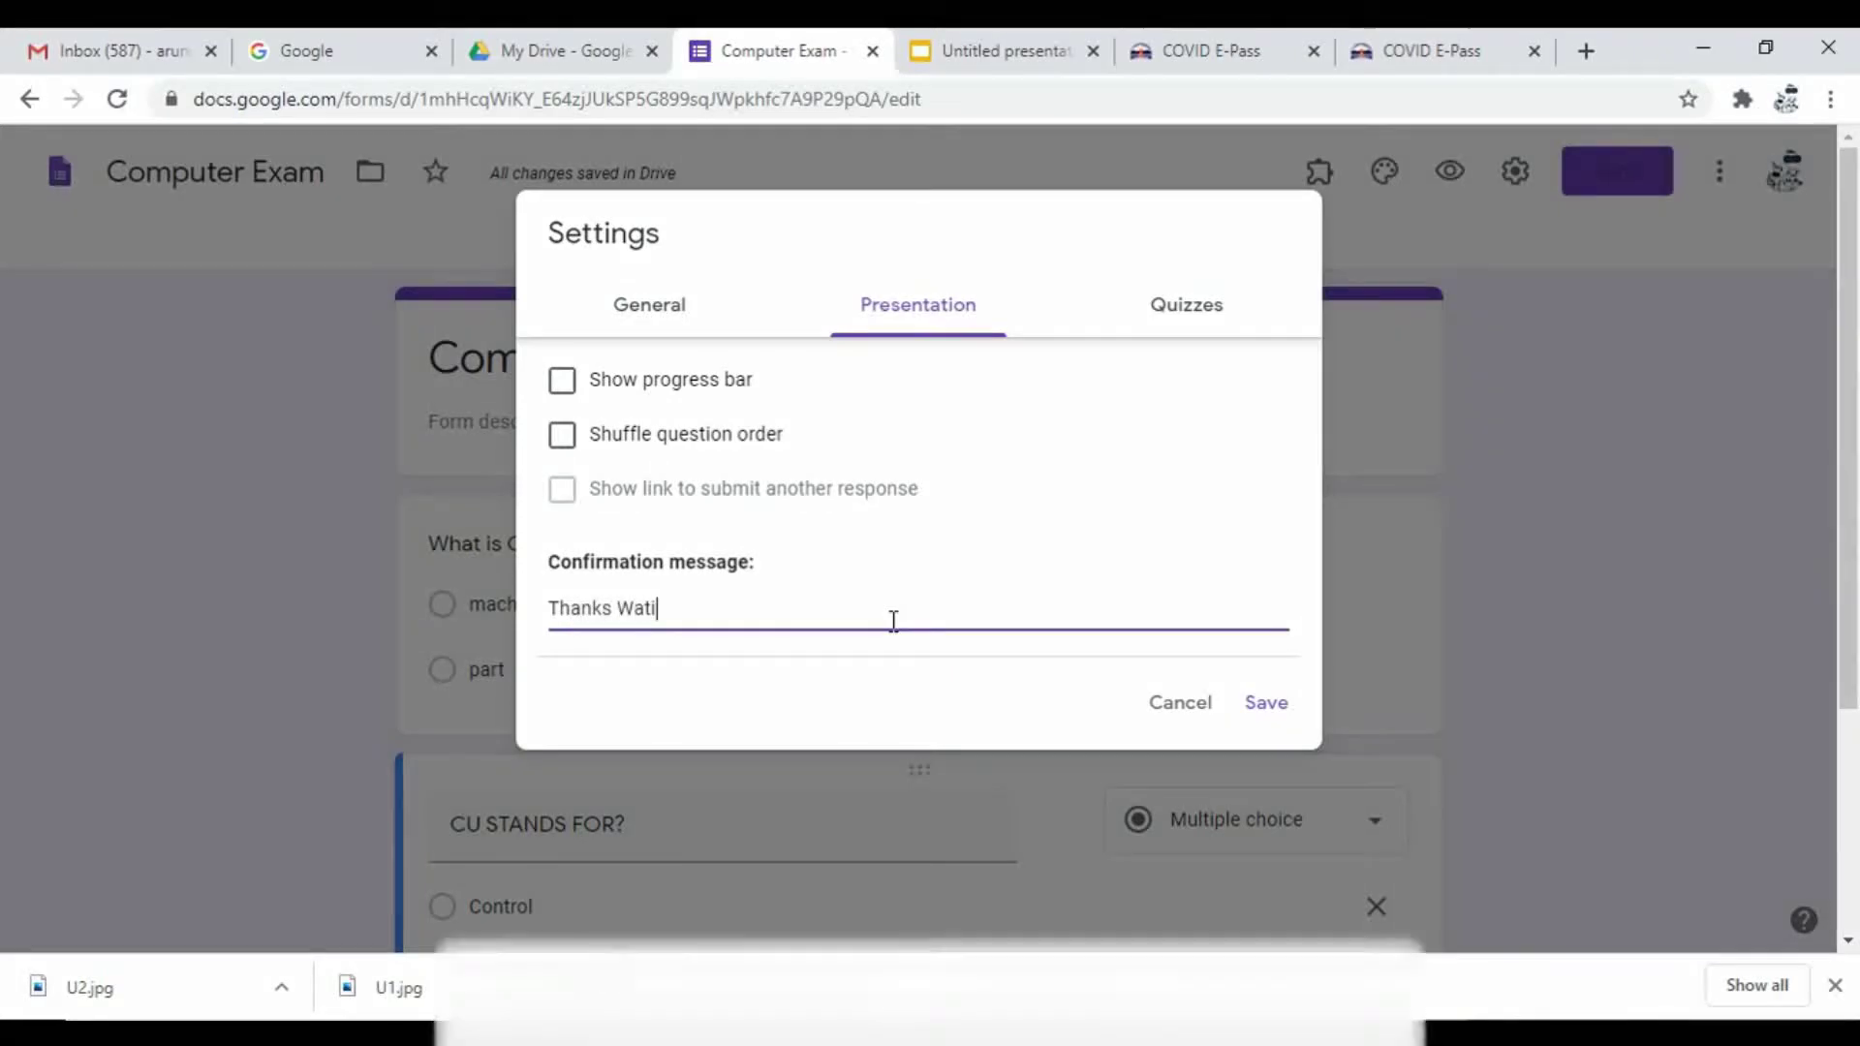
{"action": "key", "text": "BackSpace"}
{"action": "key", "text": "BackSpace"}
{"action": "type", "text": "it for n"}
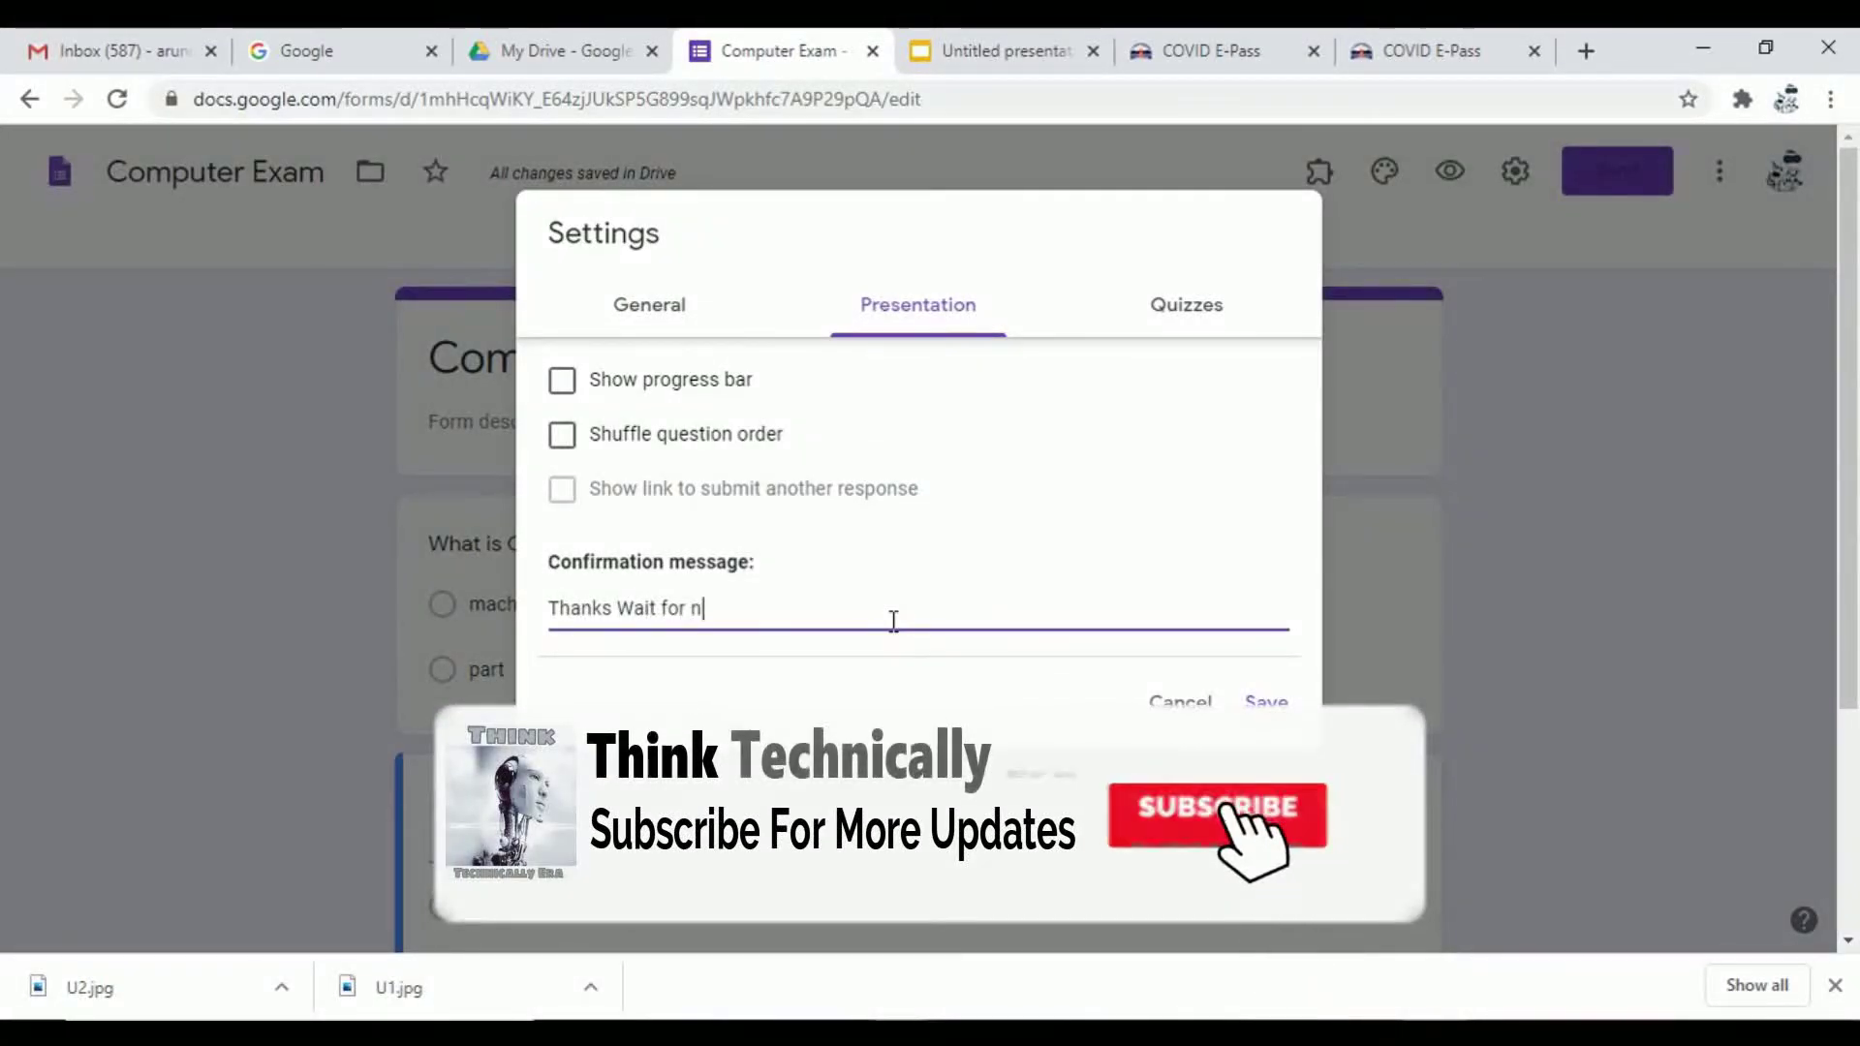
{"action": "type", "text": "ext paper."}
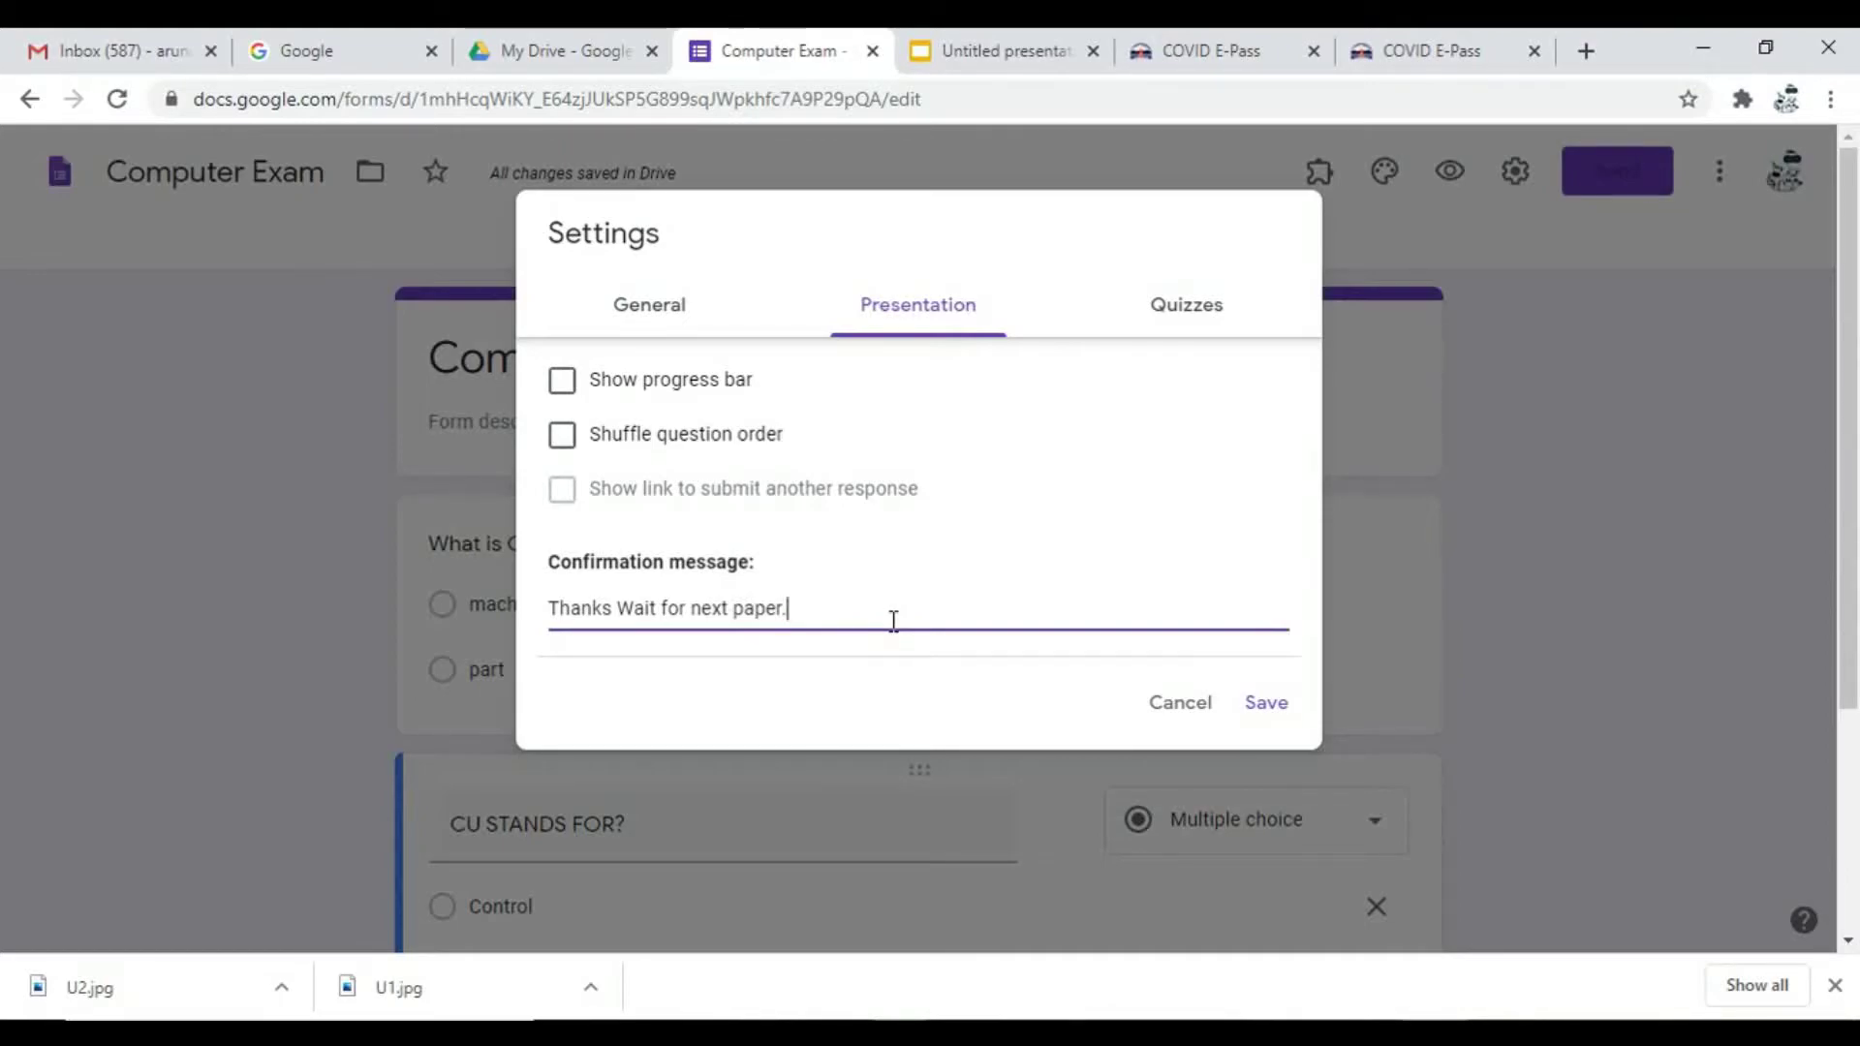
Step: Turn the form into a quiz, review the grade release and respondent options, and save the settings
{"action": "left_click", "coordinate": [1177, 308]}
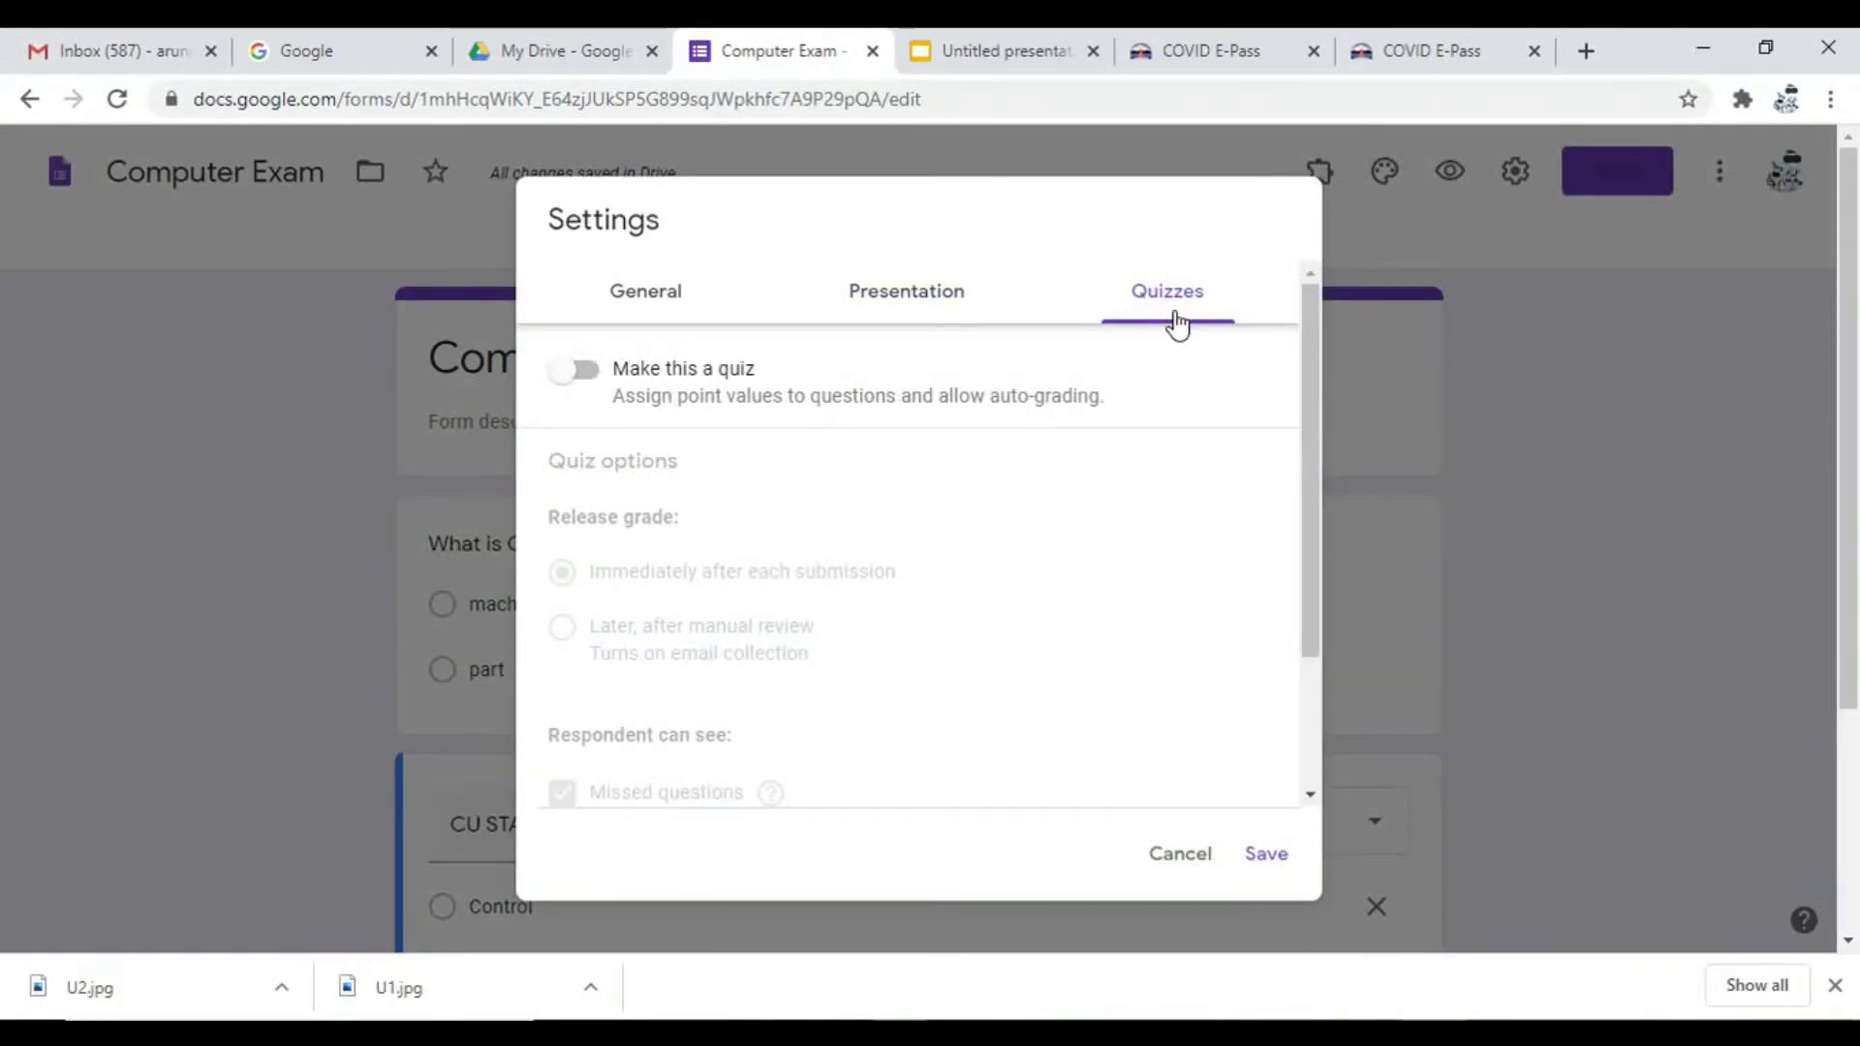
{"action": "left_click", "coordinate": [585, 380]}
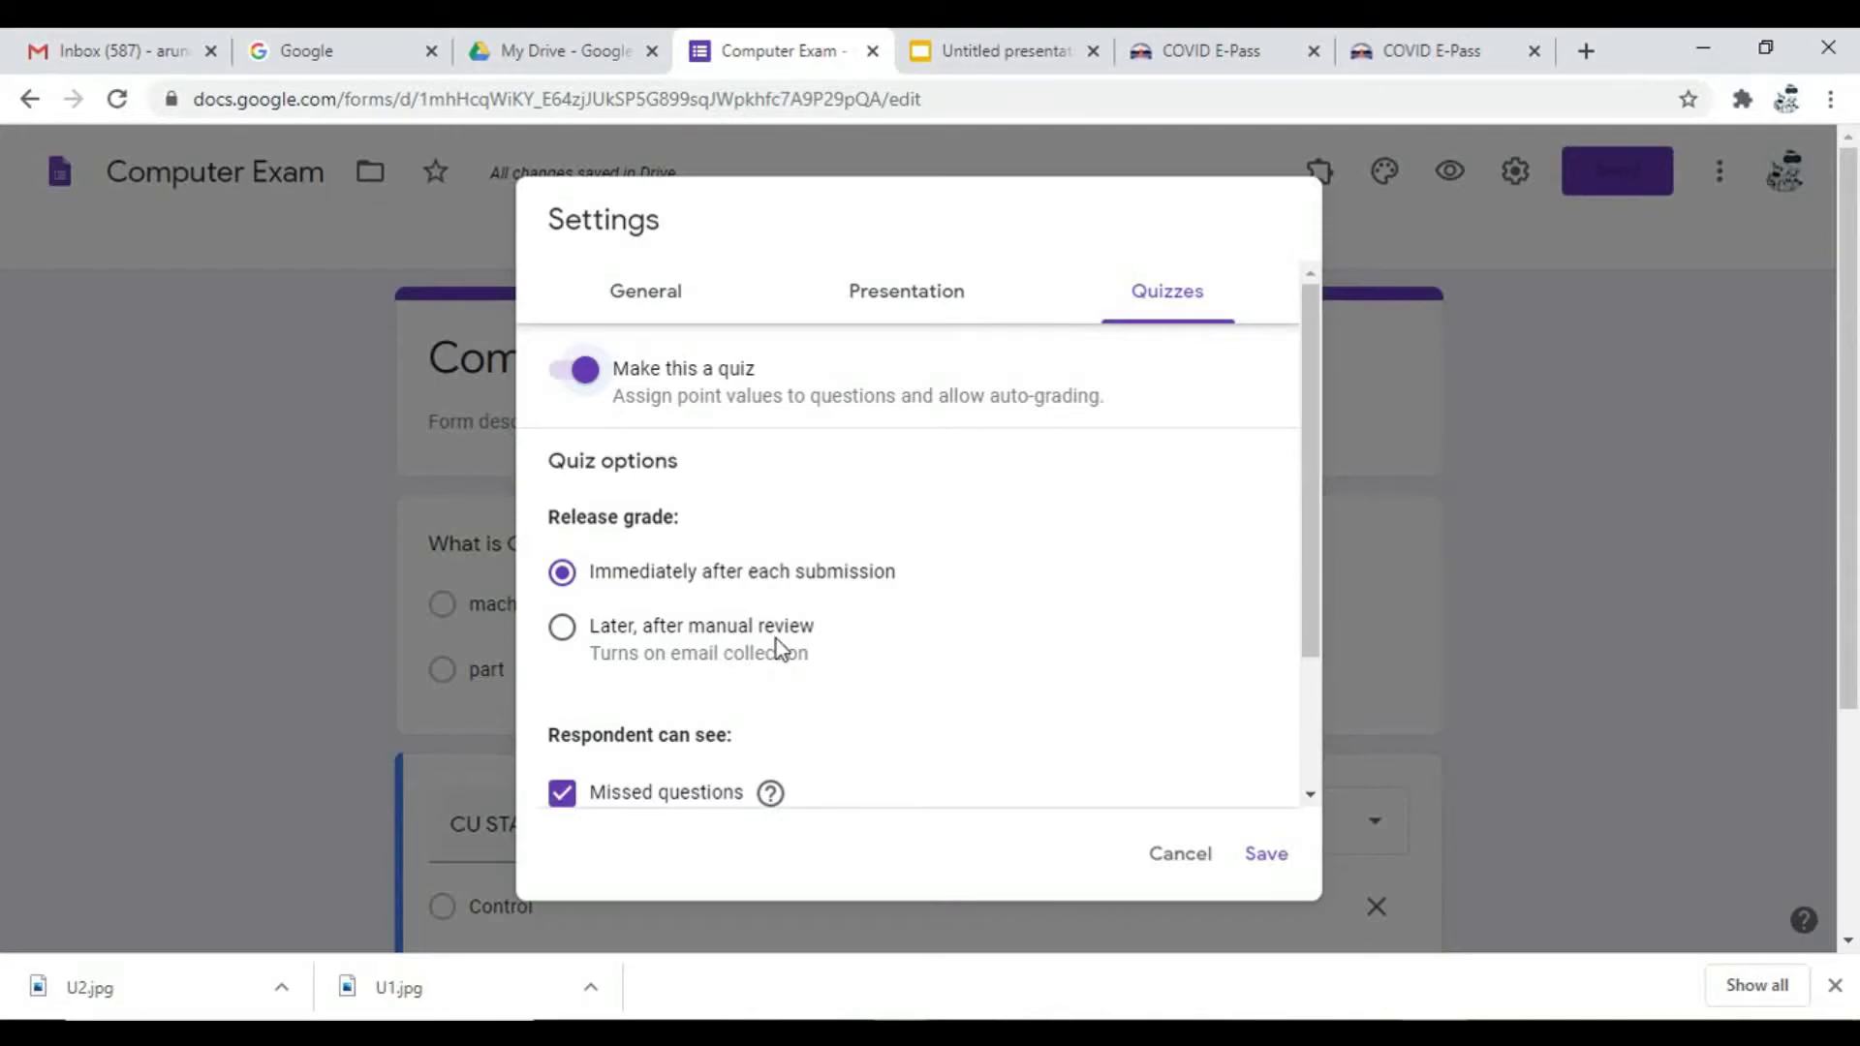
{"action": "scroll", "coordinate": [928, 638], "scroll_direction": "down", "scroll_amount": 2}
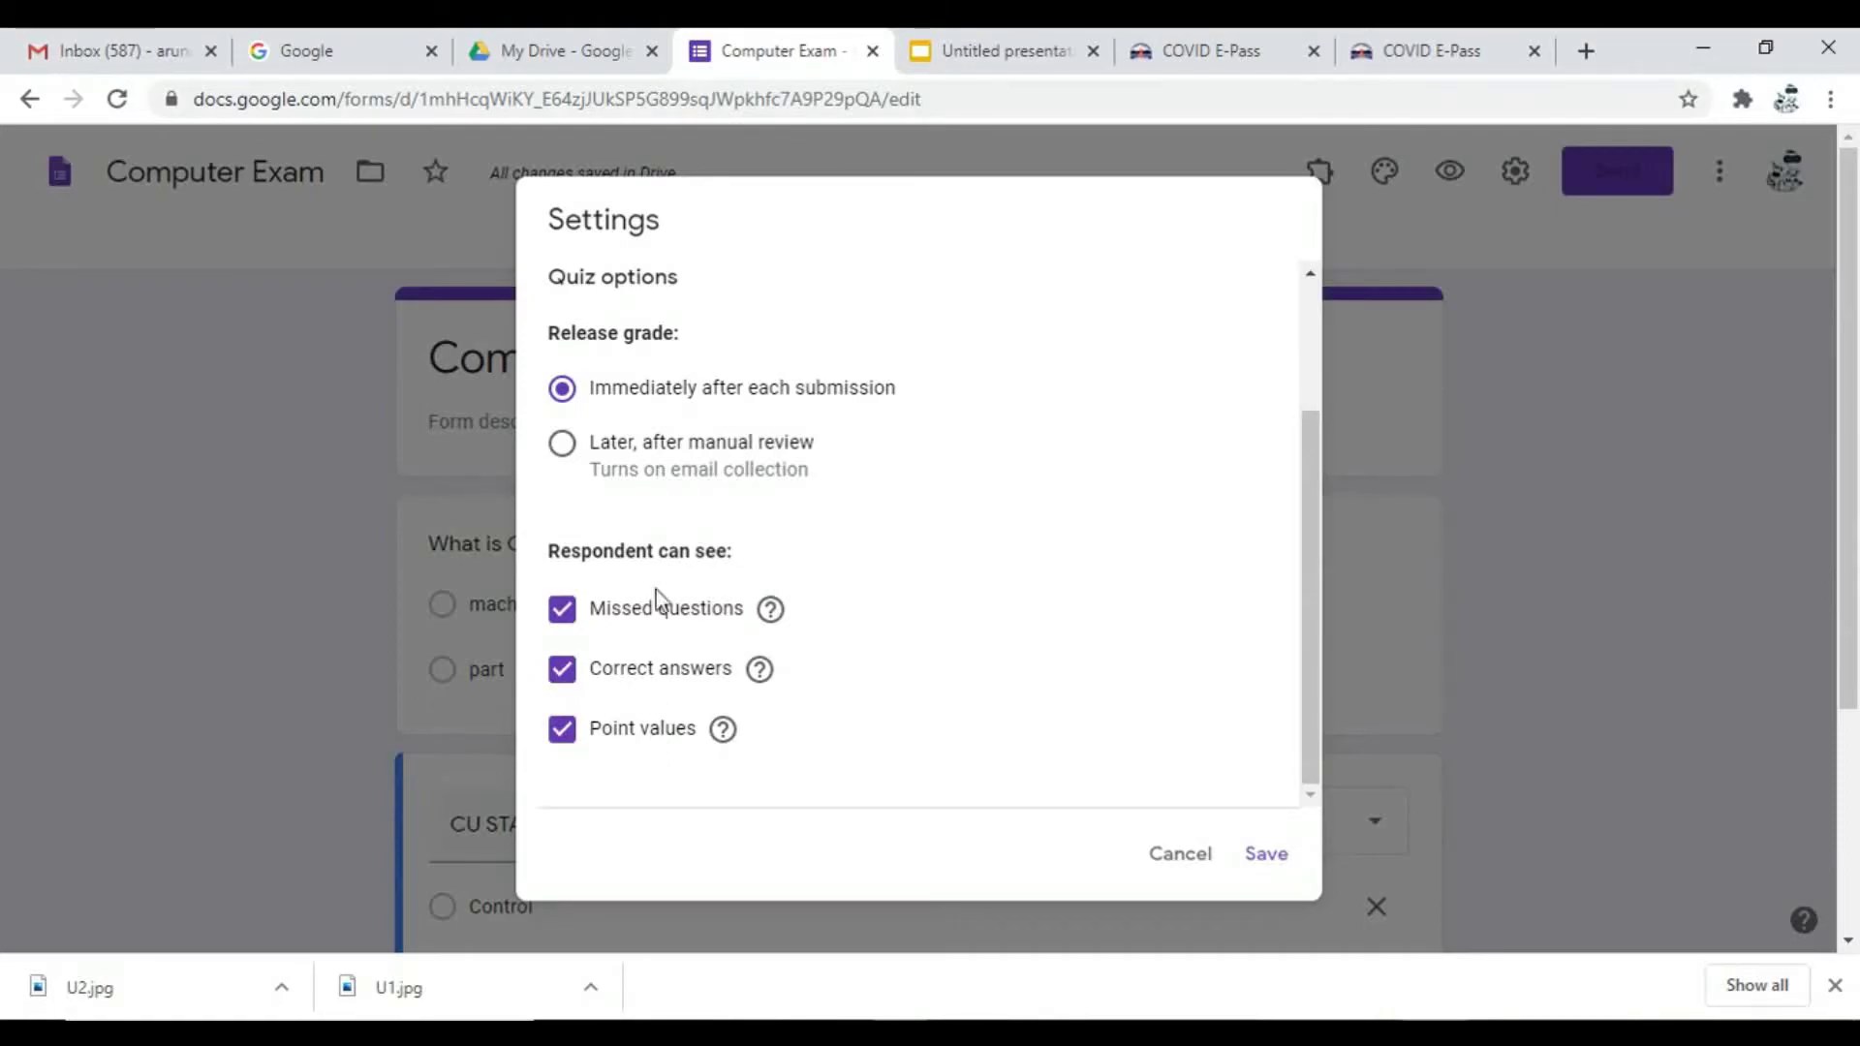
{"action": "left_click", "coordinate": [1282, 877]}
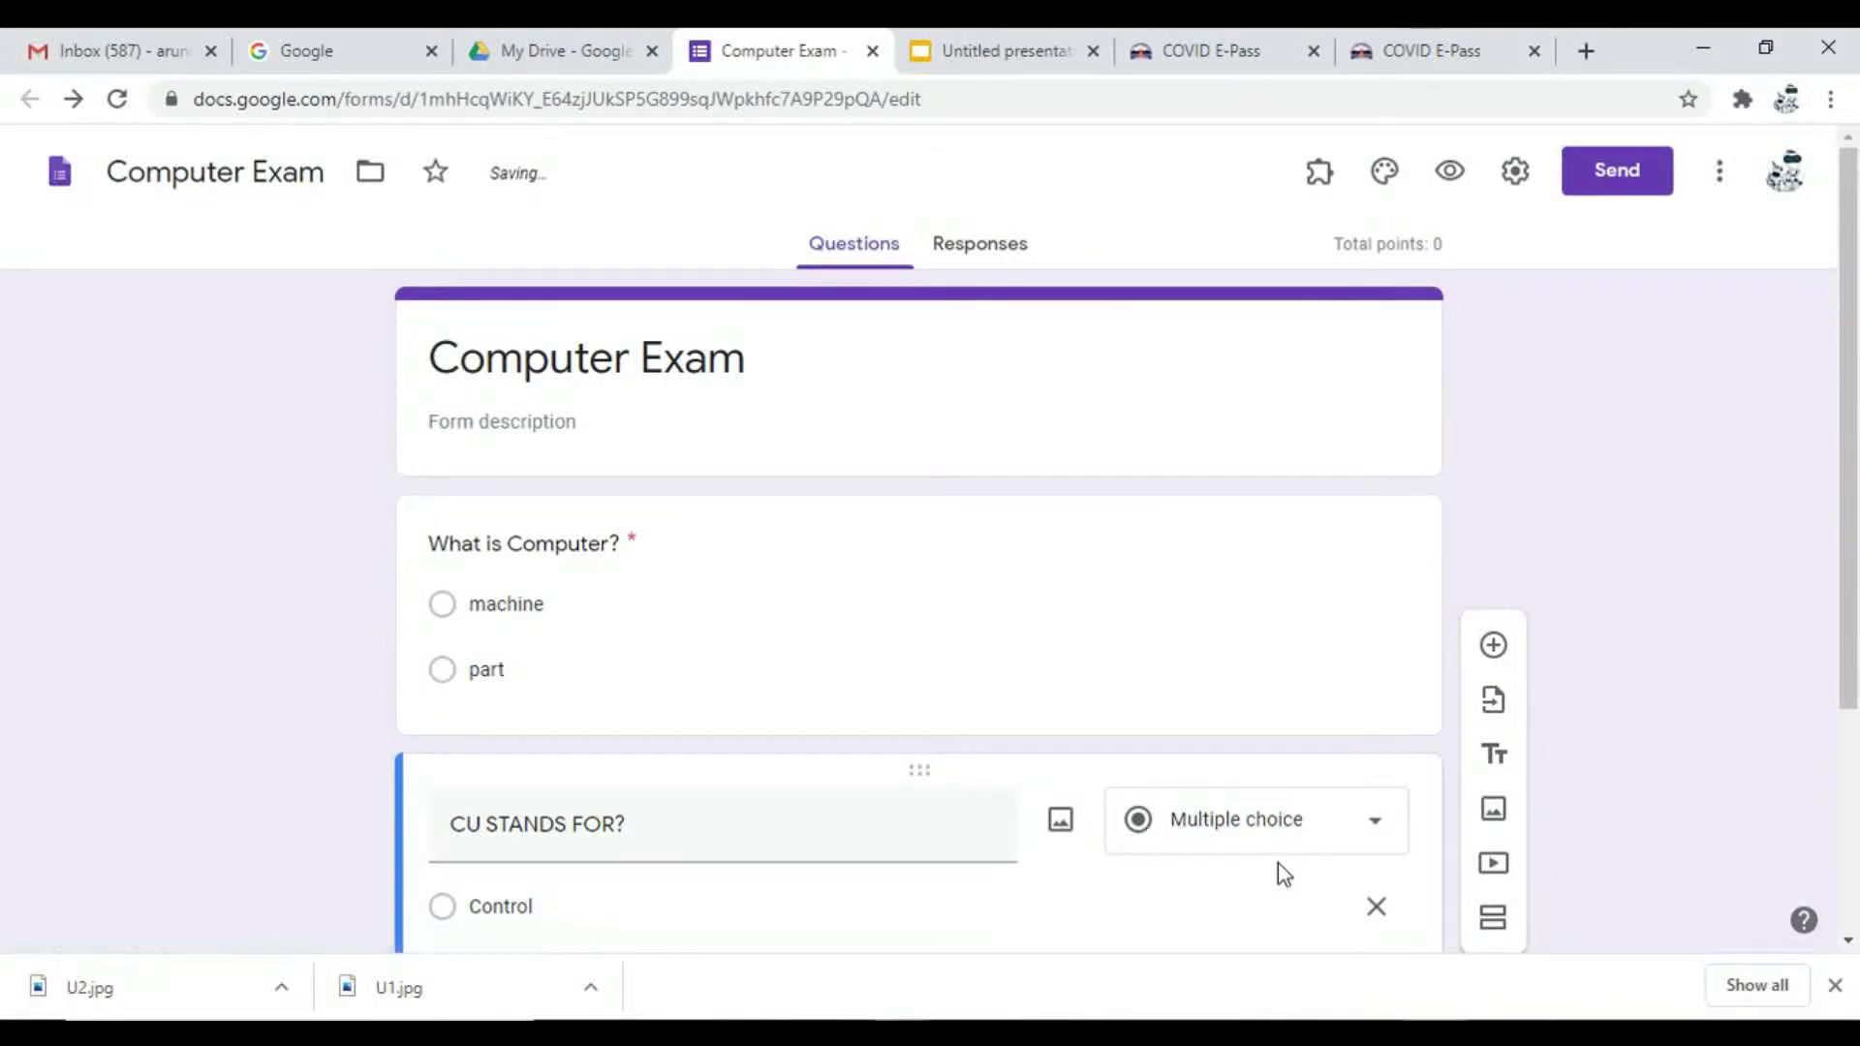
Step: Set the answer key of "What is Computer?" to "machine" with a value of 1 point
{"action": "scroll", "coordinate": [1276, 864], "scroll_direction": "down", "scroll_amount": 1}
{"action": "left_click", "coordinate": [567, 464]}
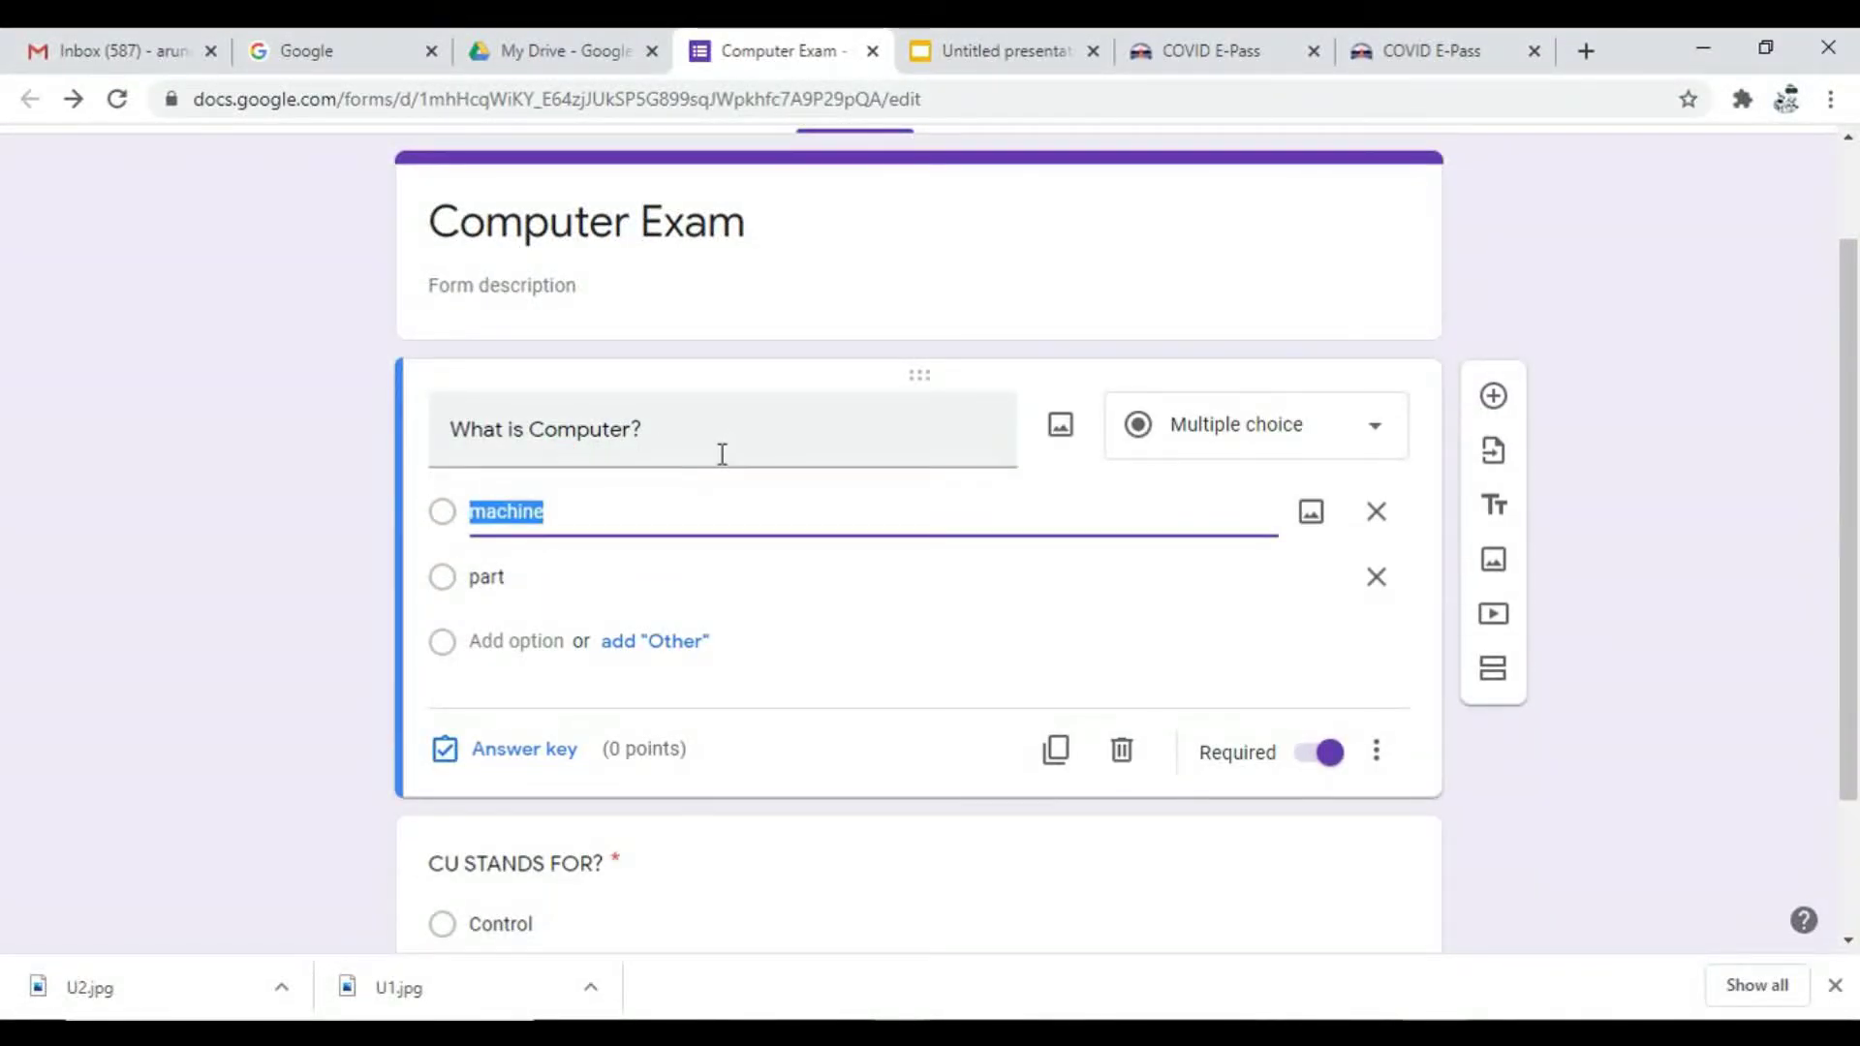
{"action": "left_click", "coordinate": [536, 769]}
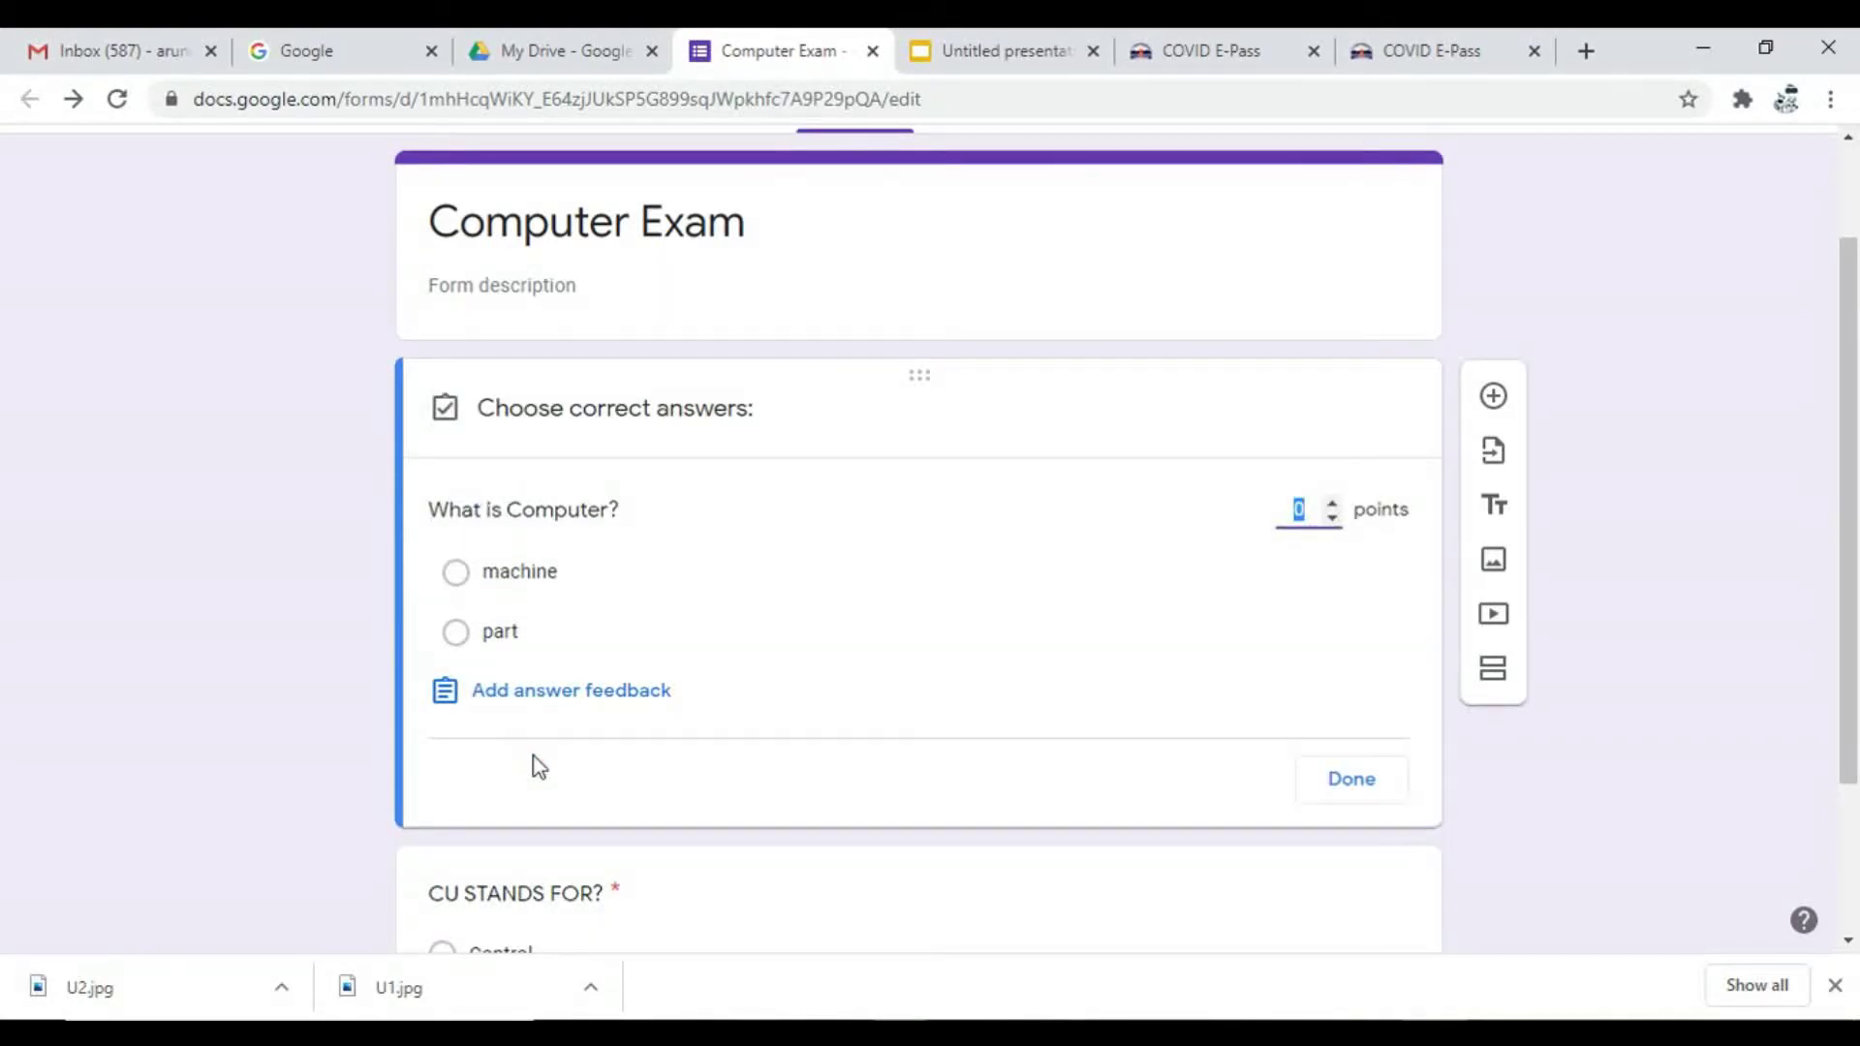
{"action": "left_click", "coordinate": [522, 575]}
{"action": "left_click", "coordinate": [1304, 505]}
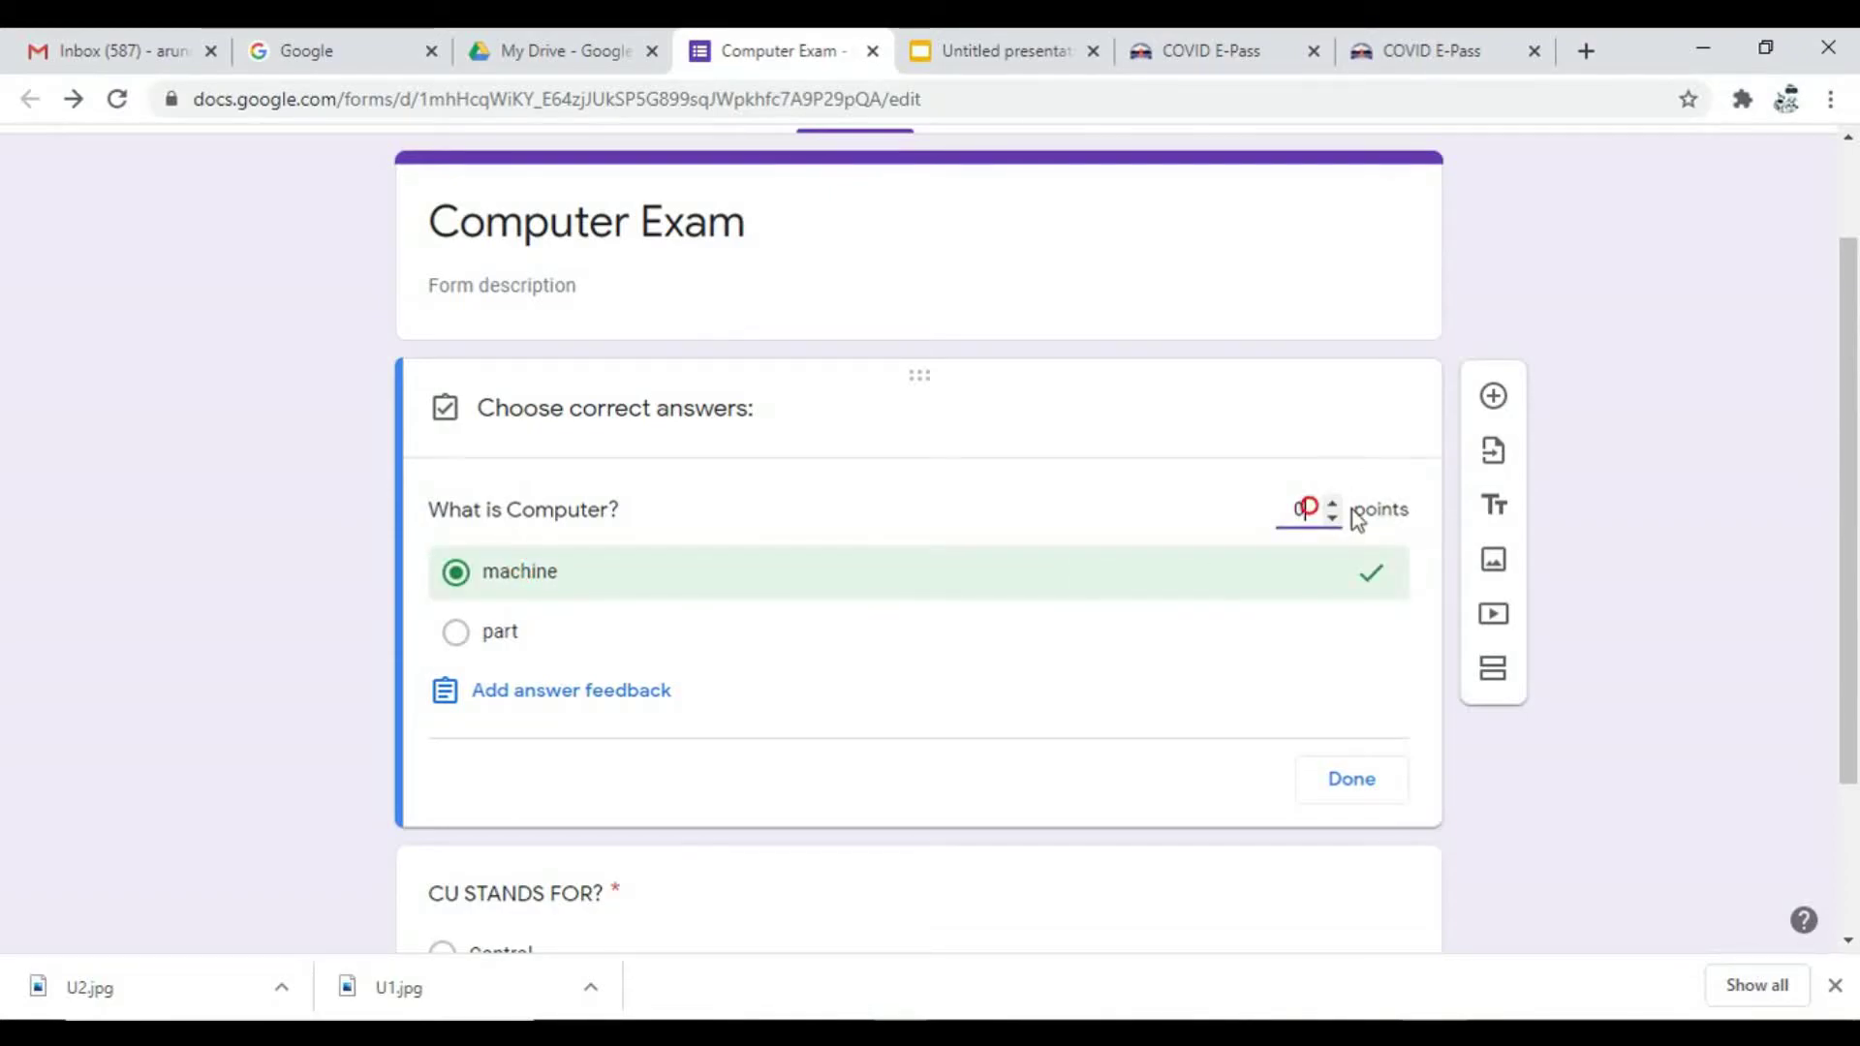
{"action": "left_click", "coordinate": [1339, 503]}
{"action": "left_click", "coordinate": [1354, 789]}
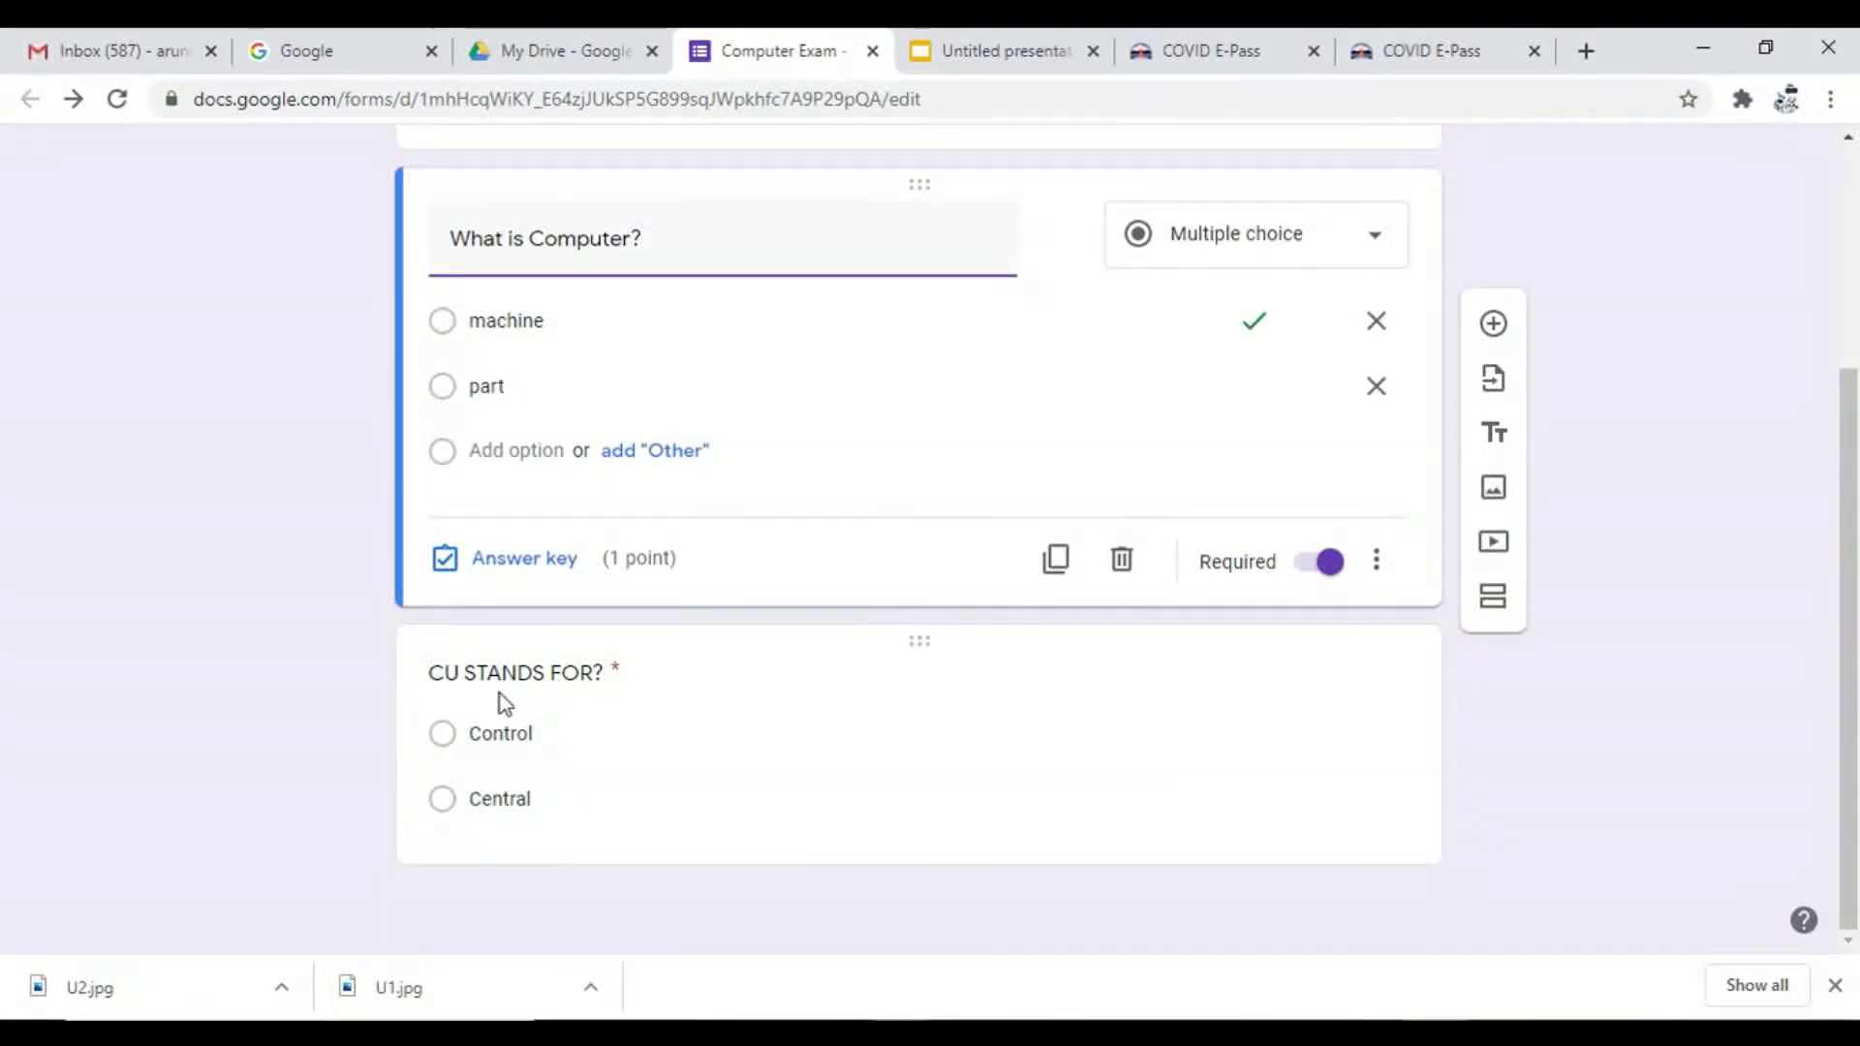
Step: Set the answer key of the "CU STANDS FOR?" question to "Control" with a value of 1 point
{"action": "left_click", "coordinate": [502, 701]}
{"action": "left_click", "coordinate": [539, 822]}
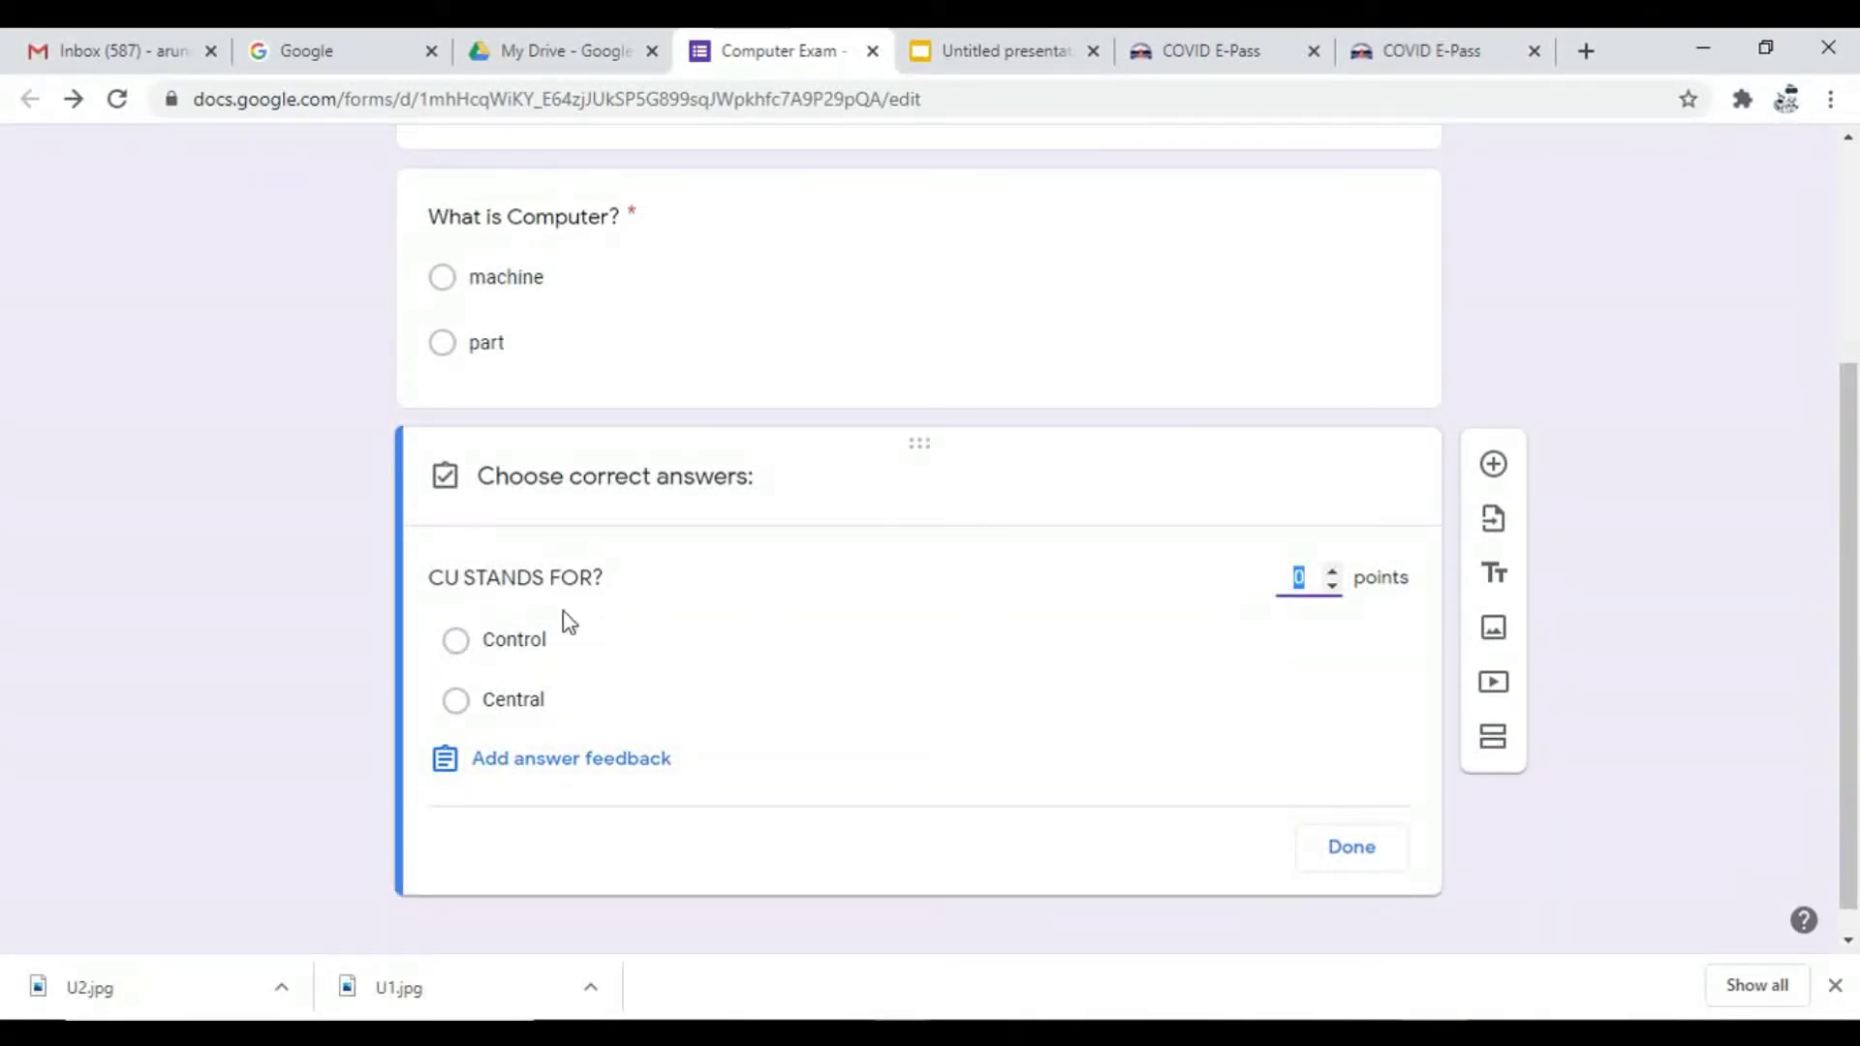
{"action": "left_click", "coordinate": [513, 649]}
{"action": "left_click", "coordinate": [1374, 858]}
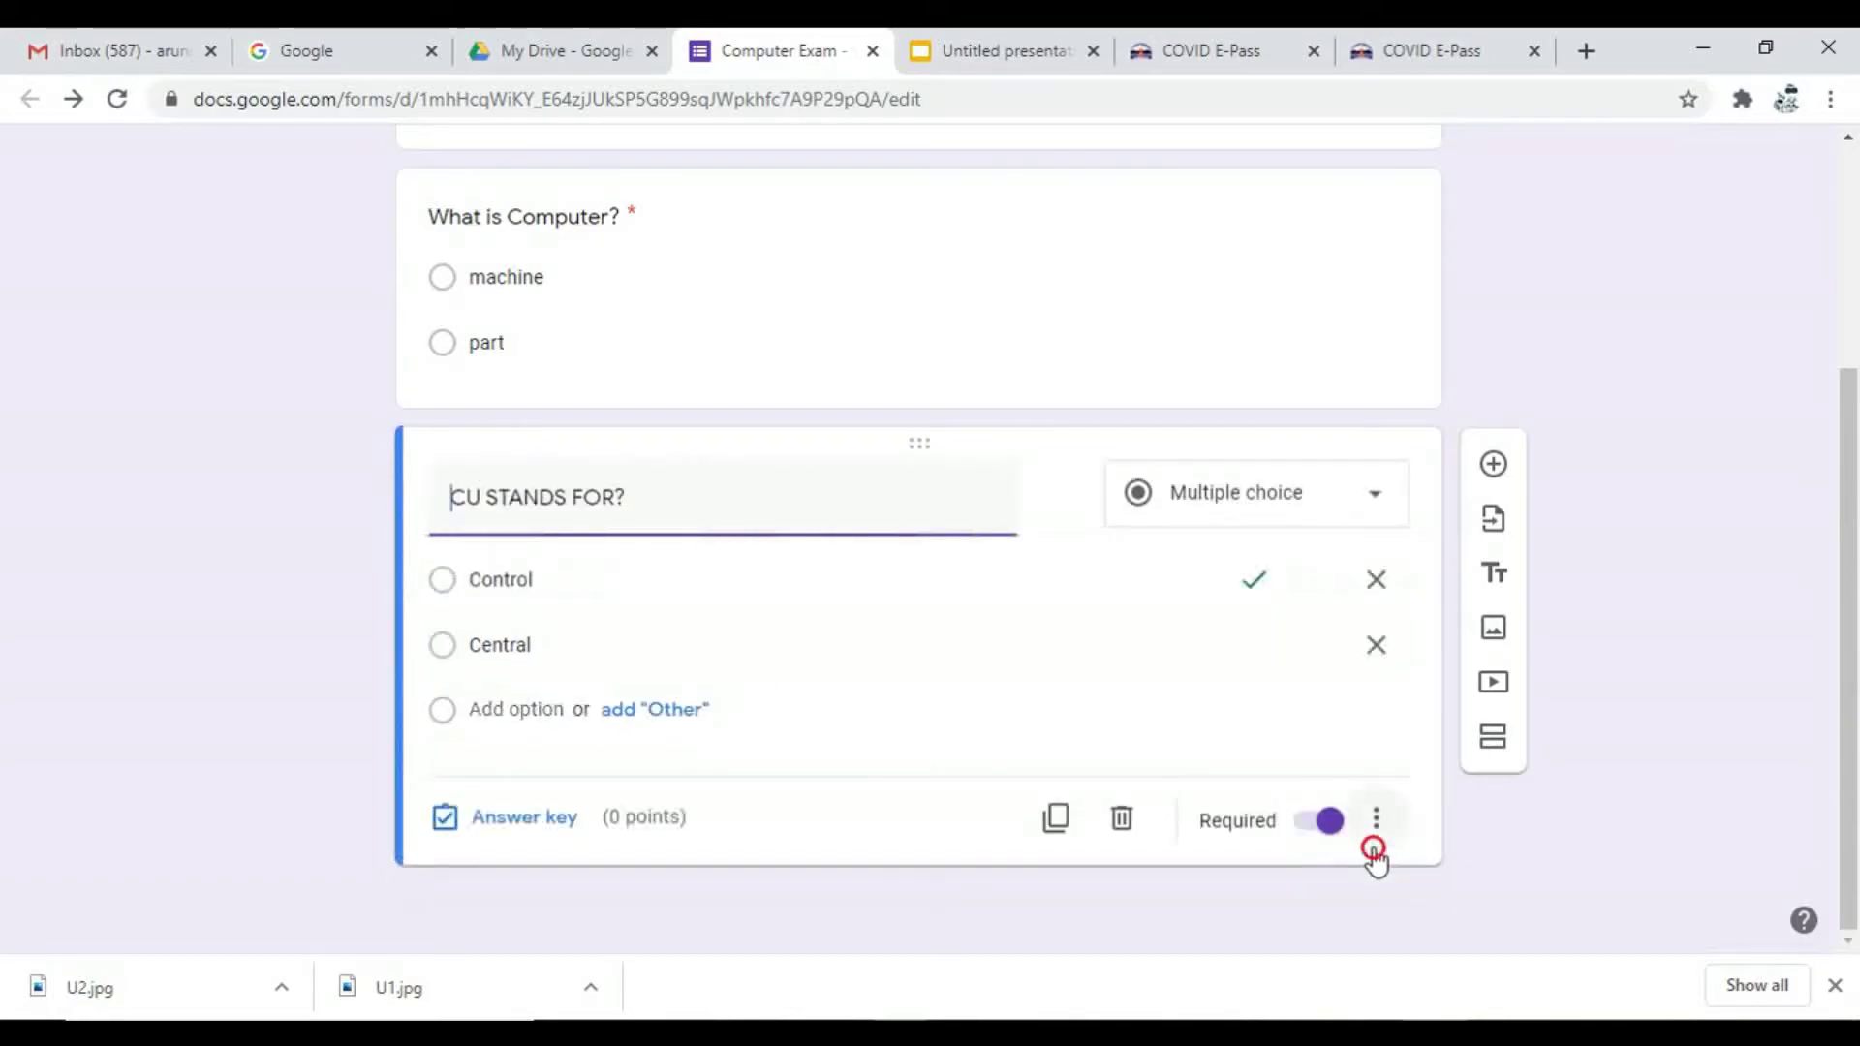
{"action": "left_click", "coordinate": [503, 830]}
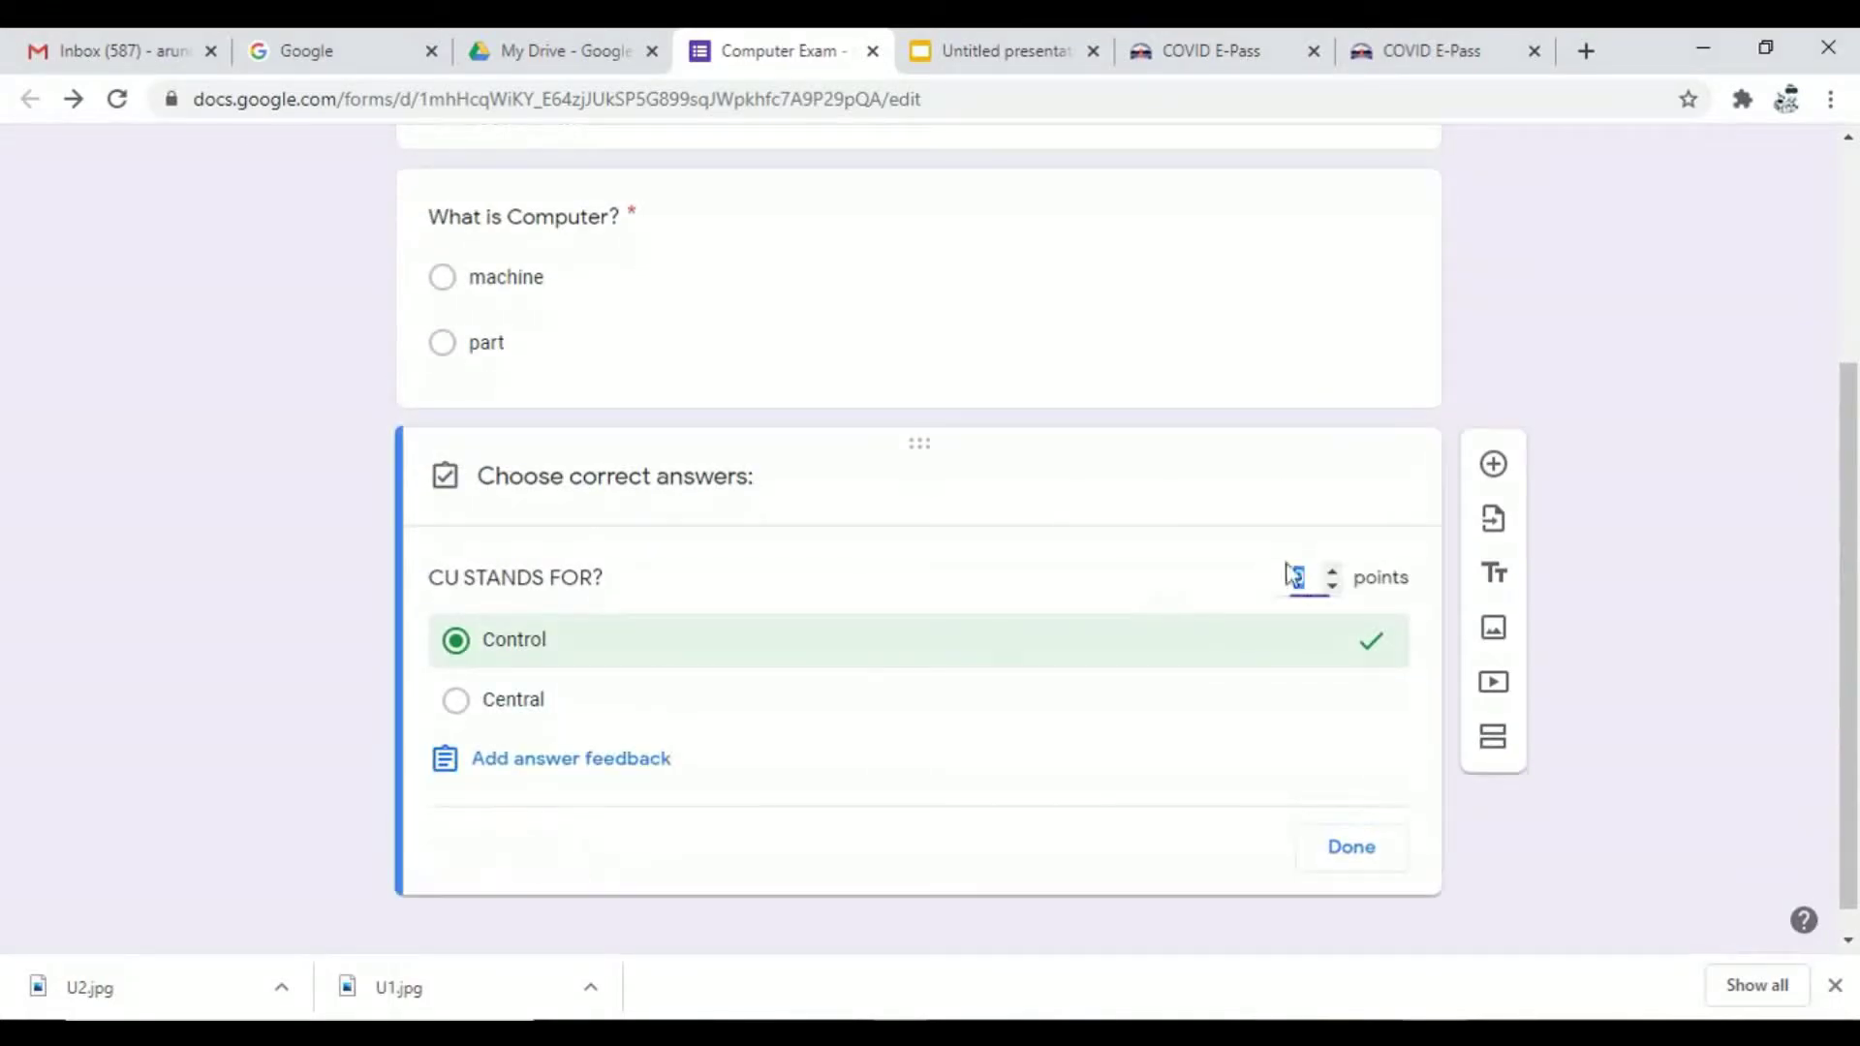
{"action": "left_click", "coordinate": [1331, 571]}
{"action": "left_click", "coordinate": [1366, 857]}
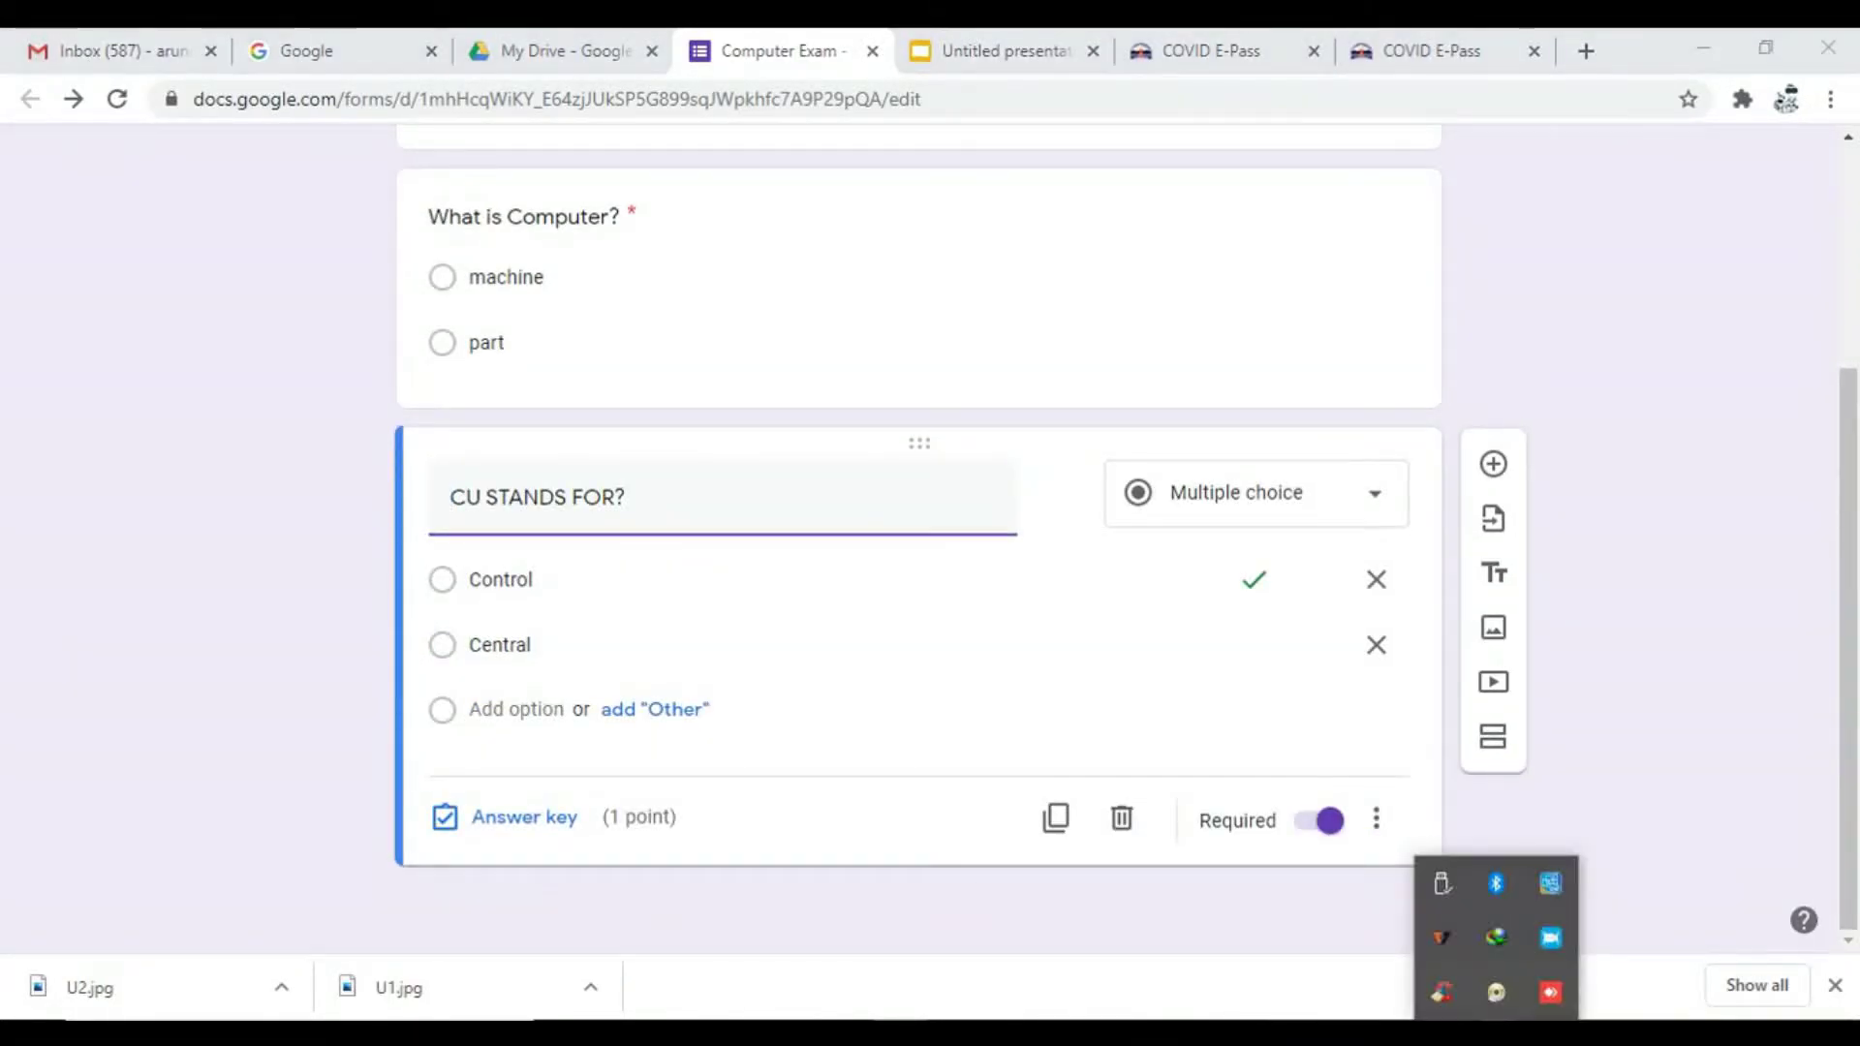
{"action": "left_click", "coordinate": [1551, 936]}
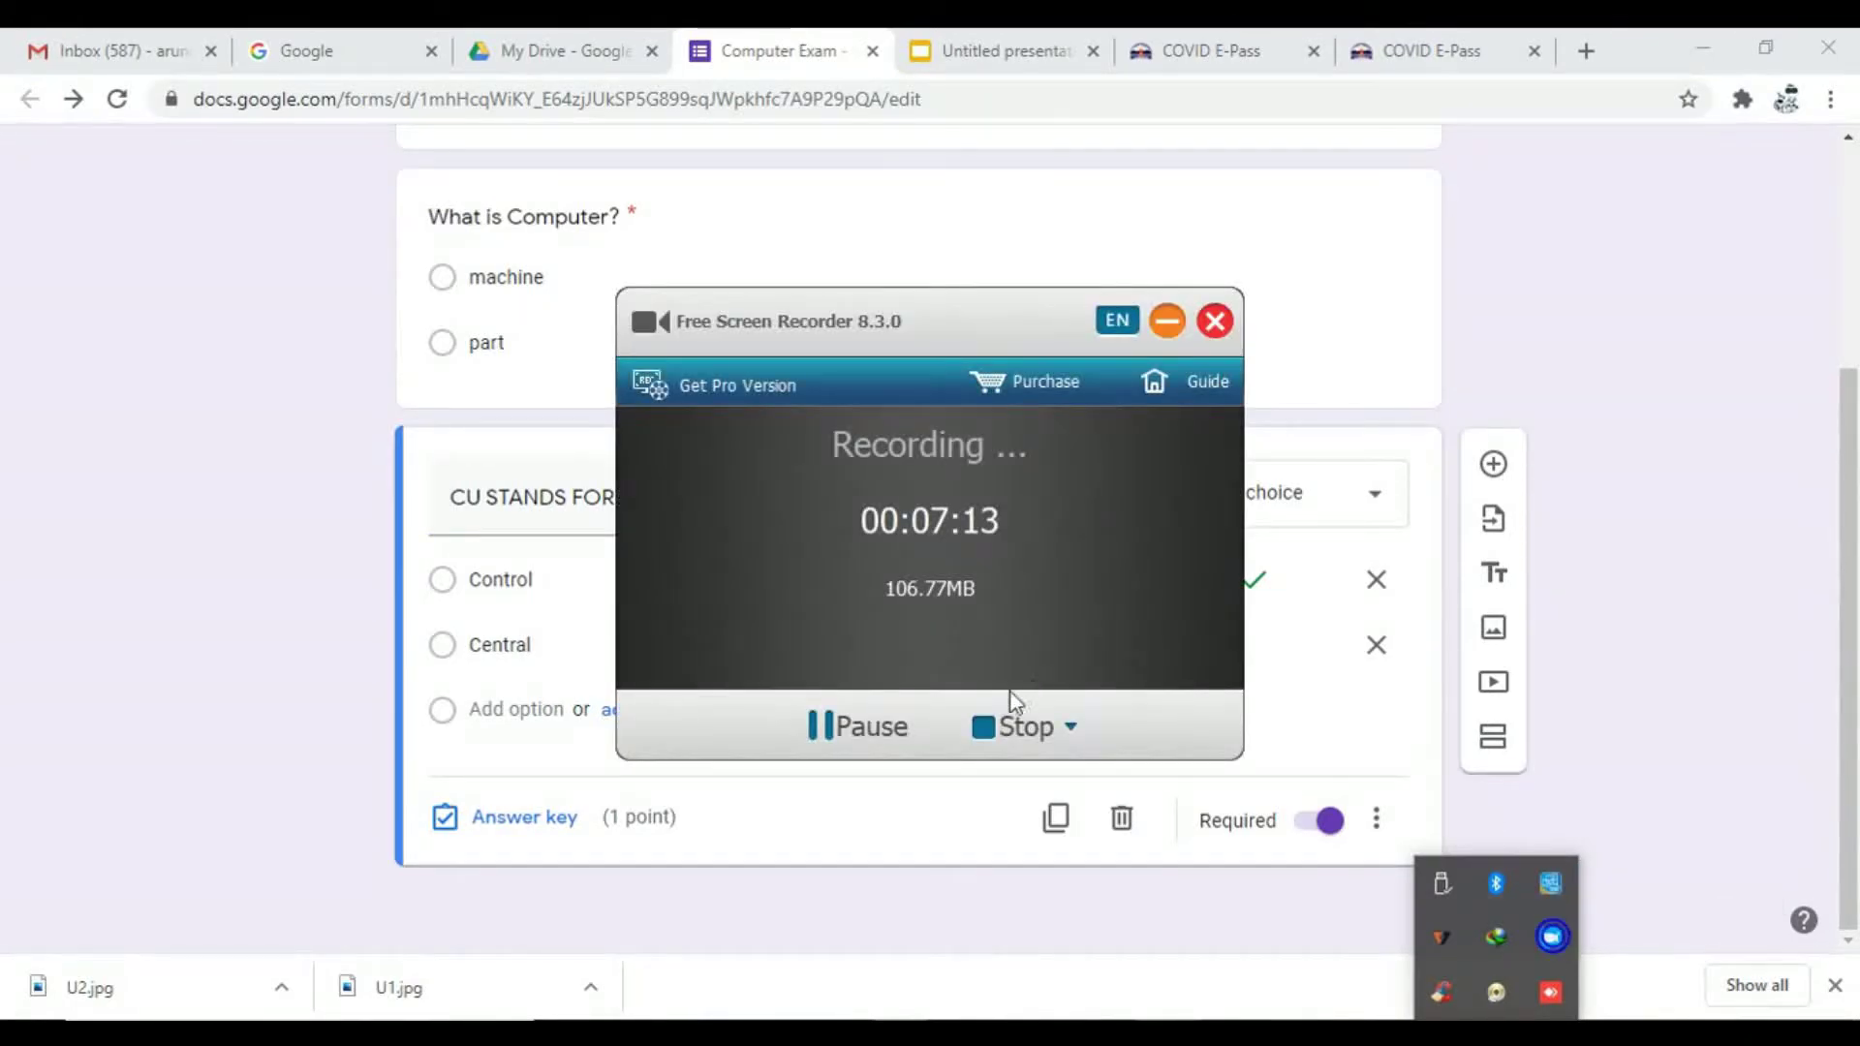
{"action": "left_click", "coordinate": [889, 862]}
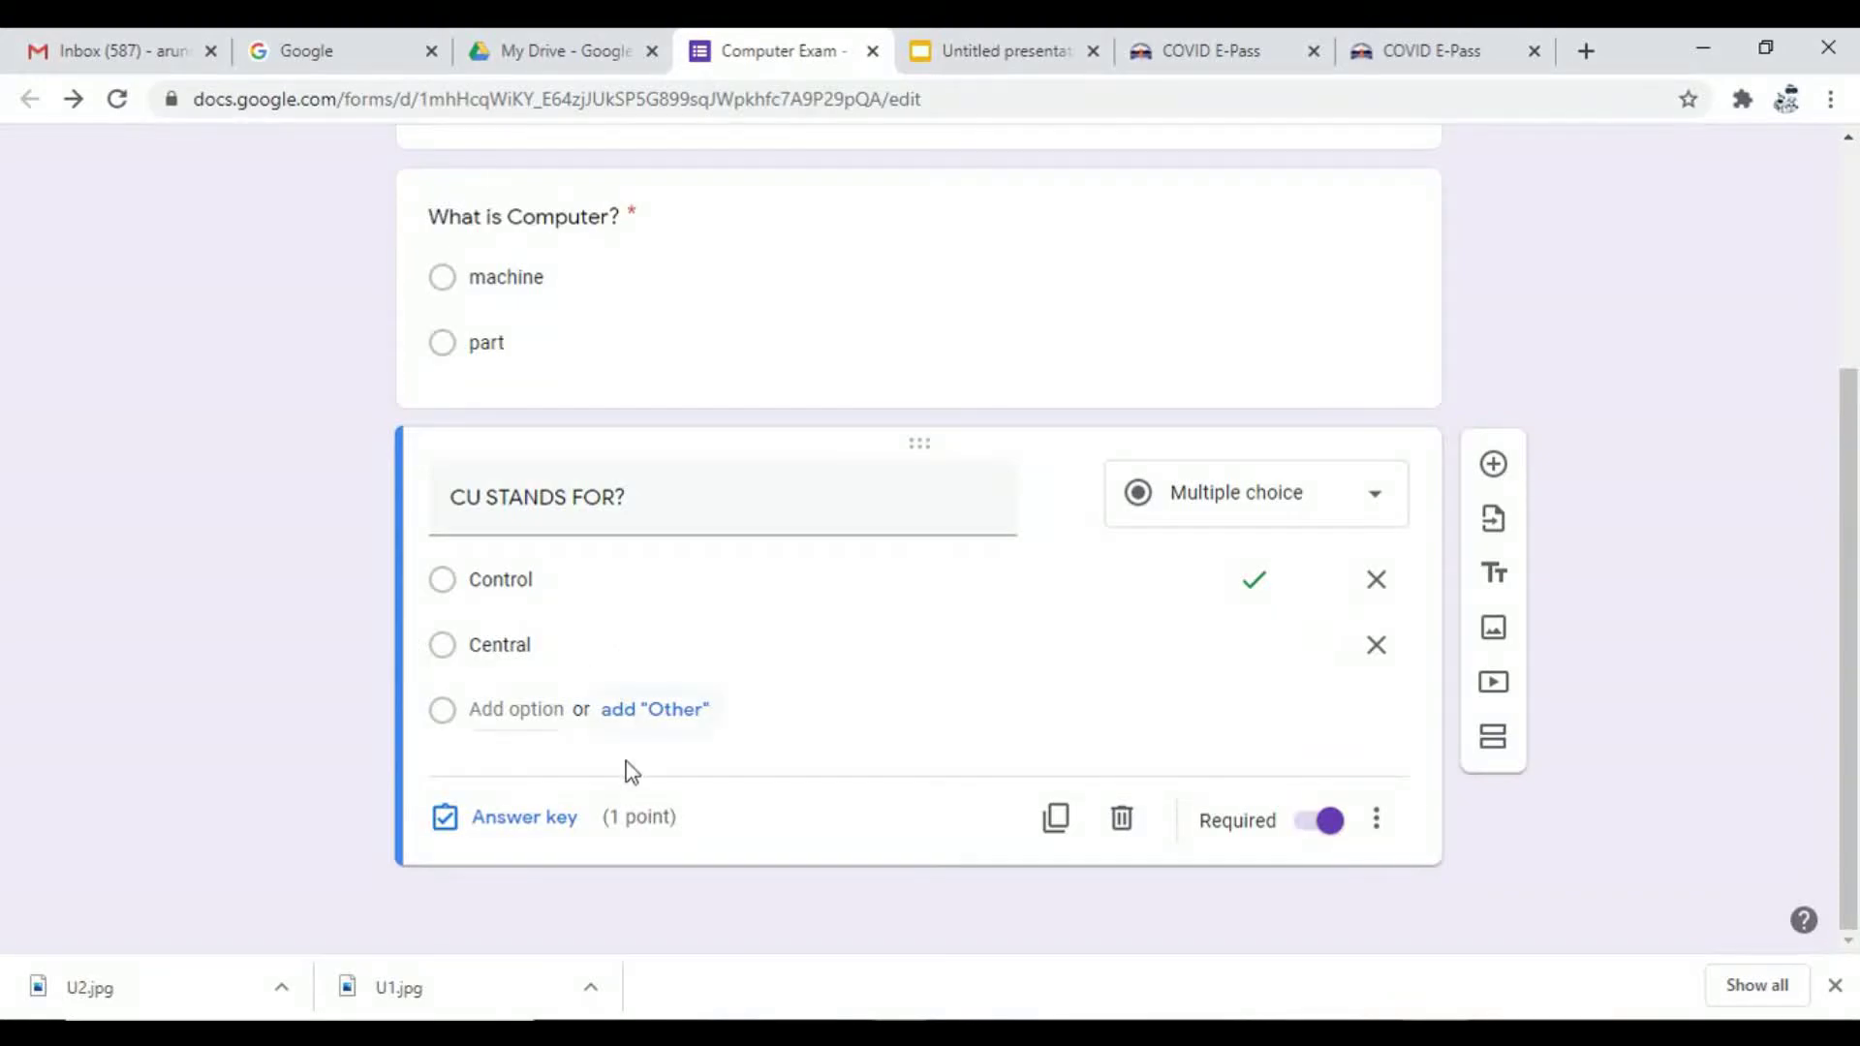
Step: Examine the answer feedback options for incorrect and correct answers of "CU STANDS FOR?" and close them without adding feedback
{"action": "left_click", "coordinate": [532, 818]}
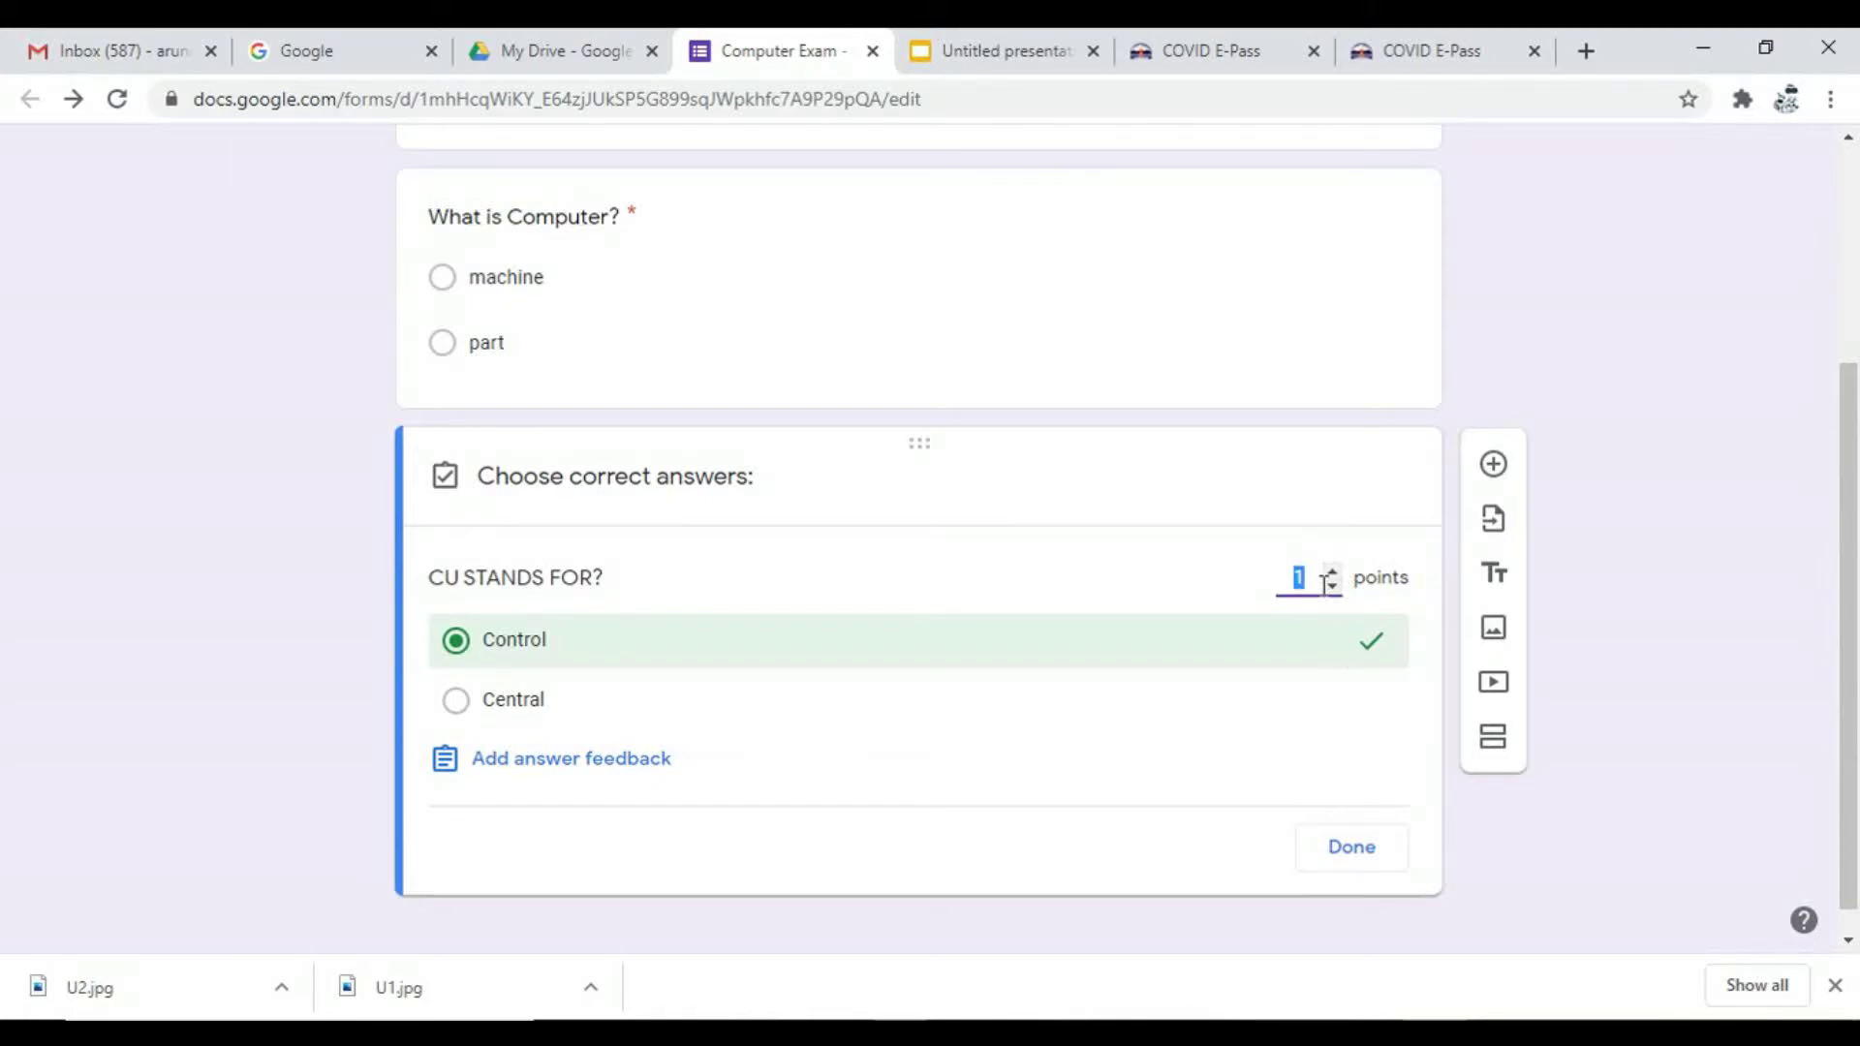
{"action": "left_click", "coordinate": [543, 760]}
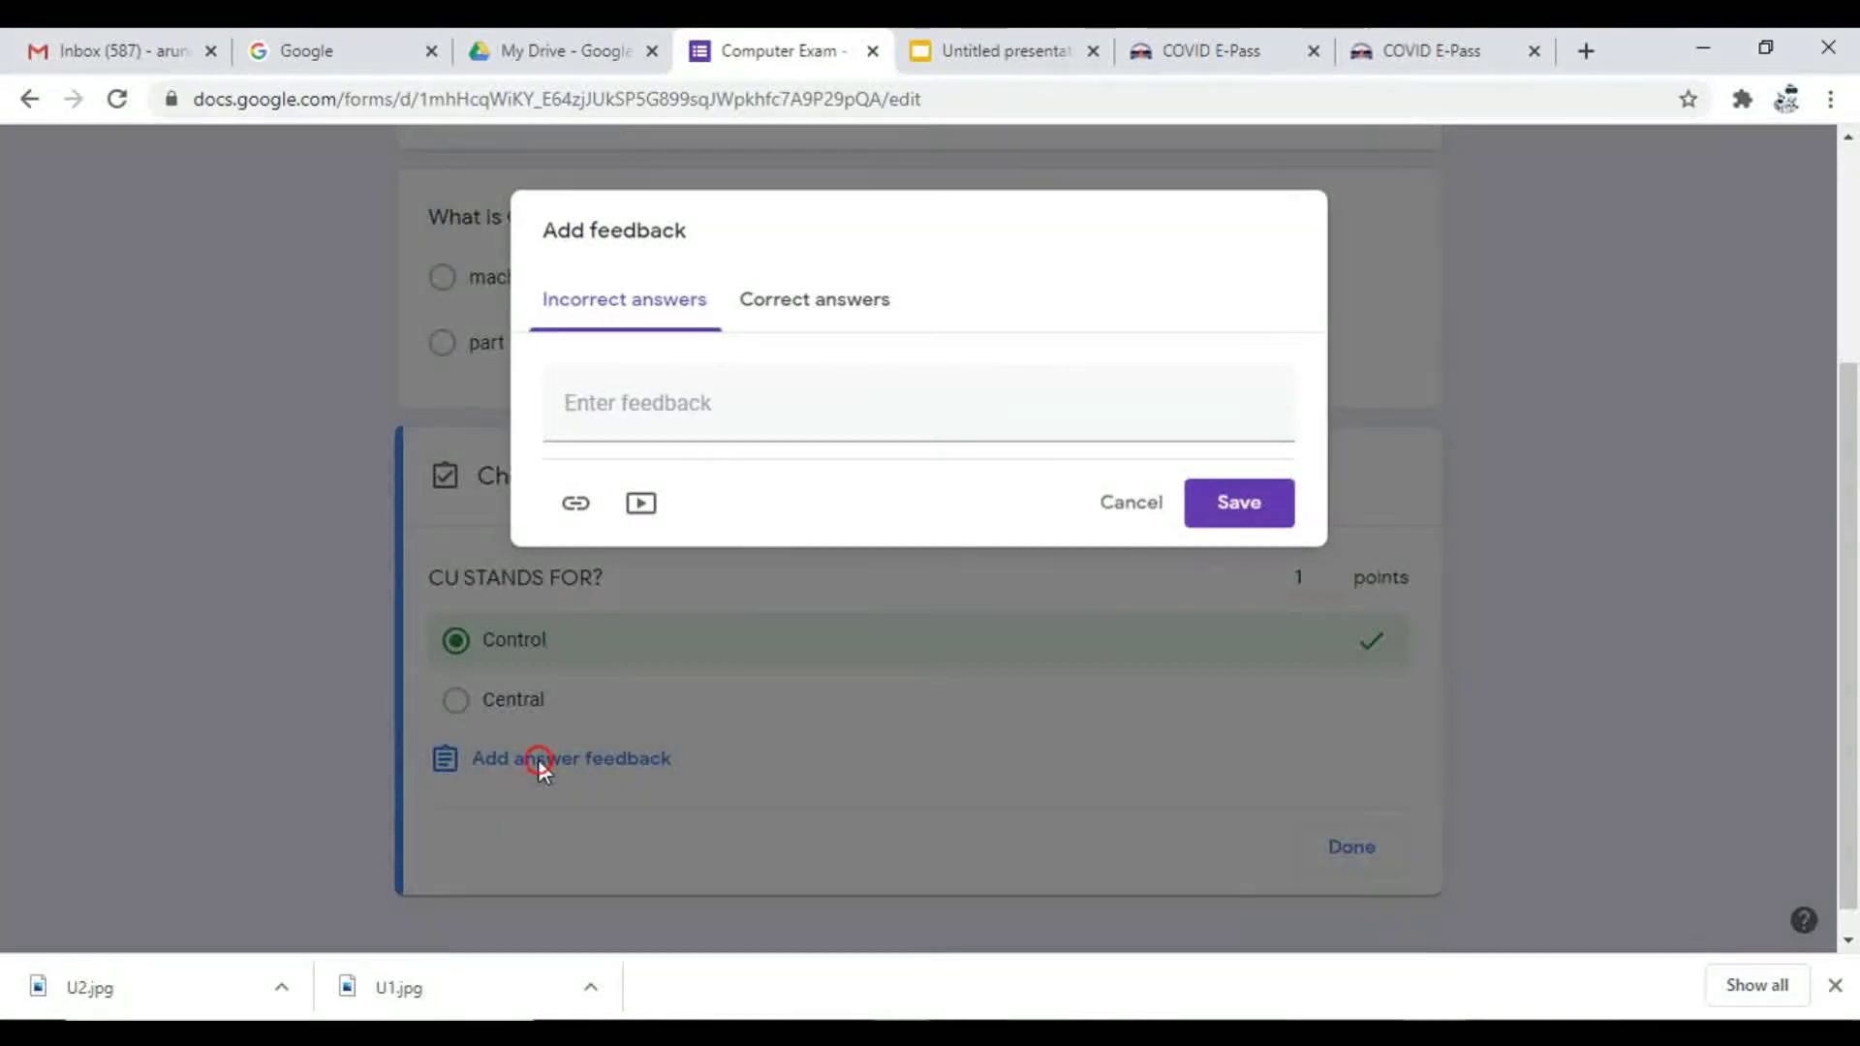
{"action": "left_click", "coordinate": [676, 401]}
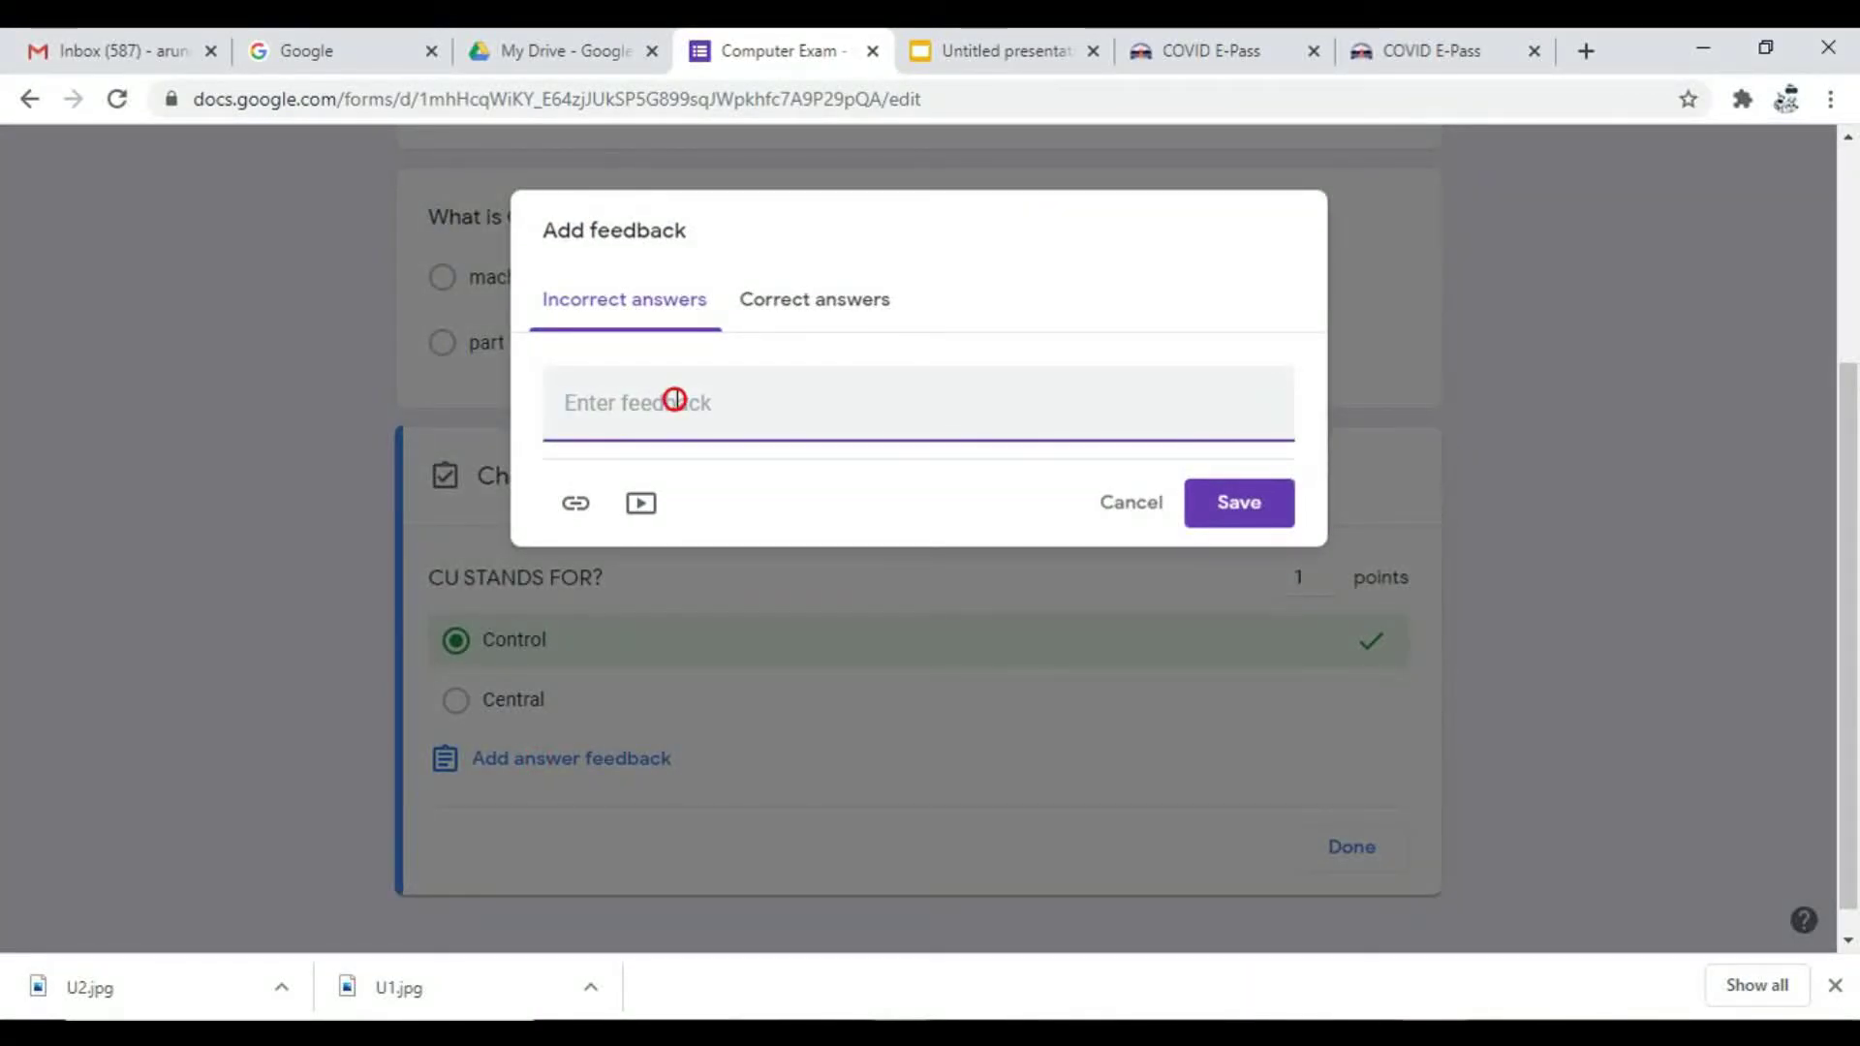
{"action": "left_click", "coordinate": [843, 300]}
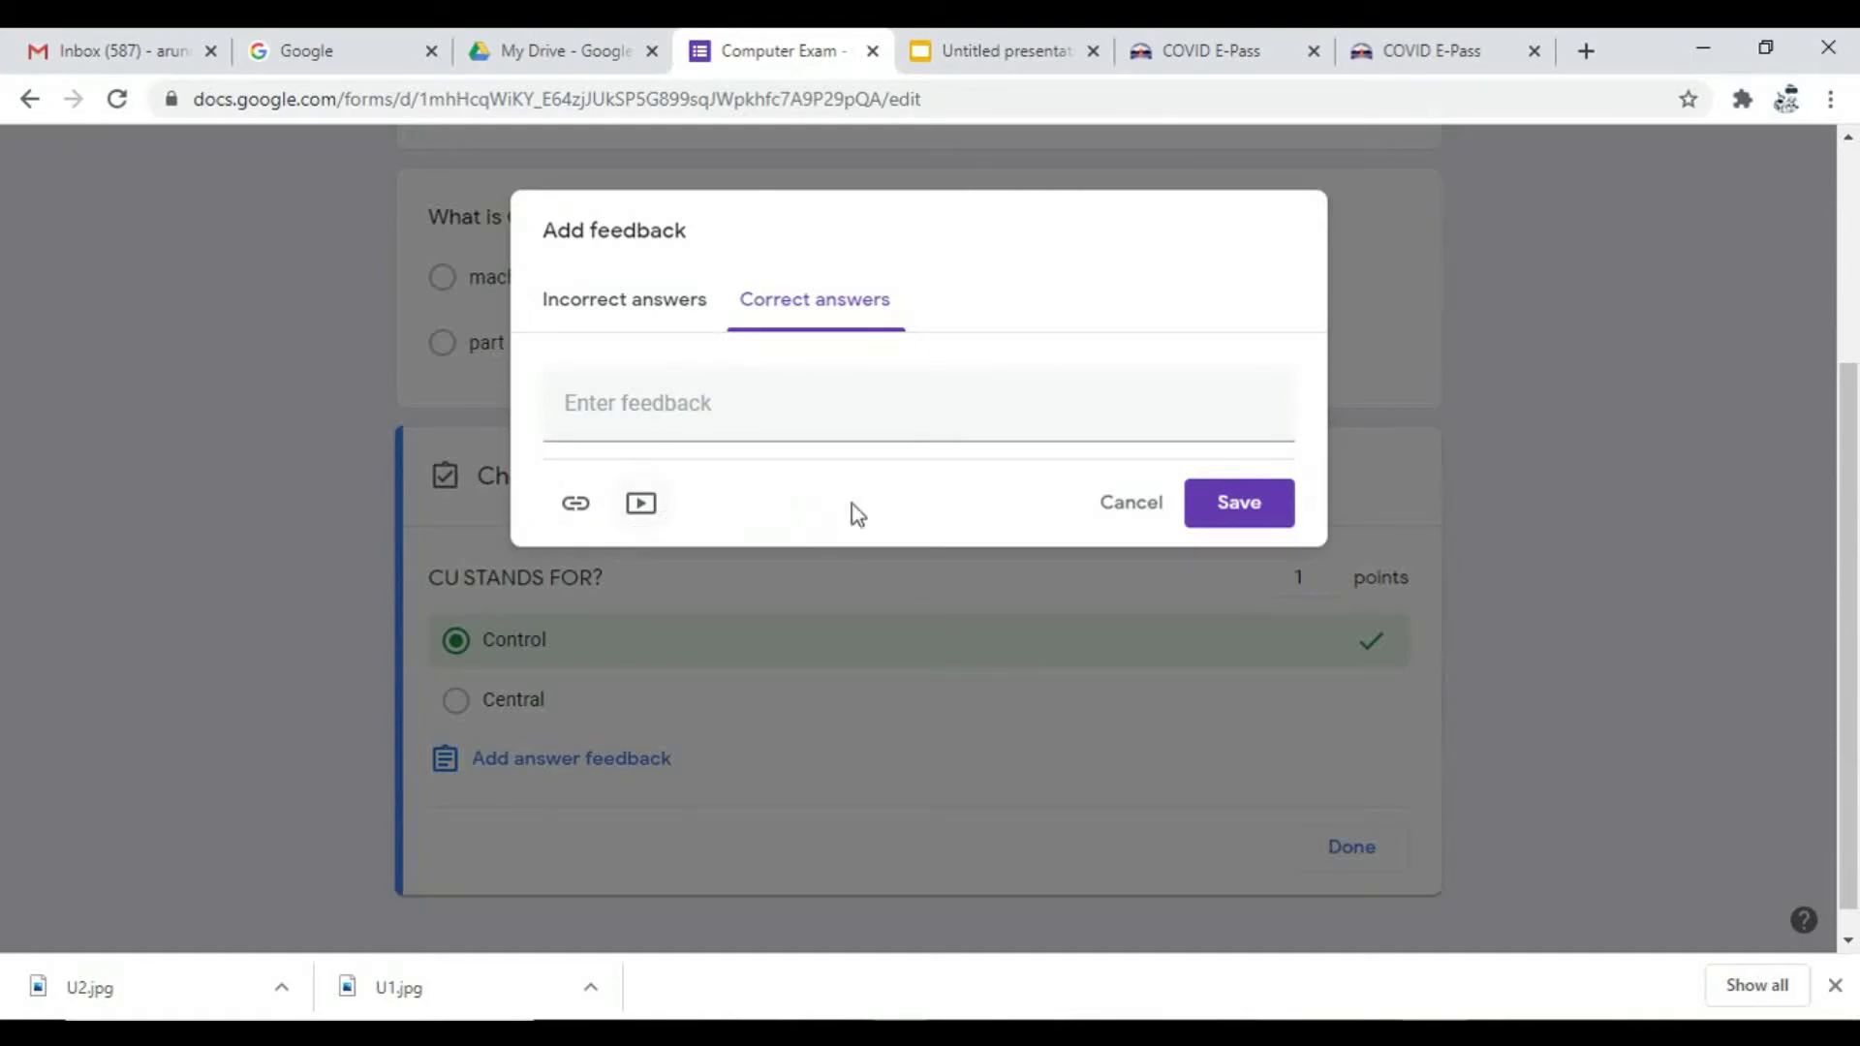
{"action": "left_click", "coordinate": [1112, 512]}
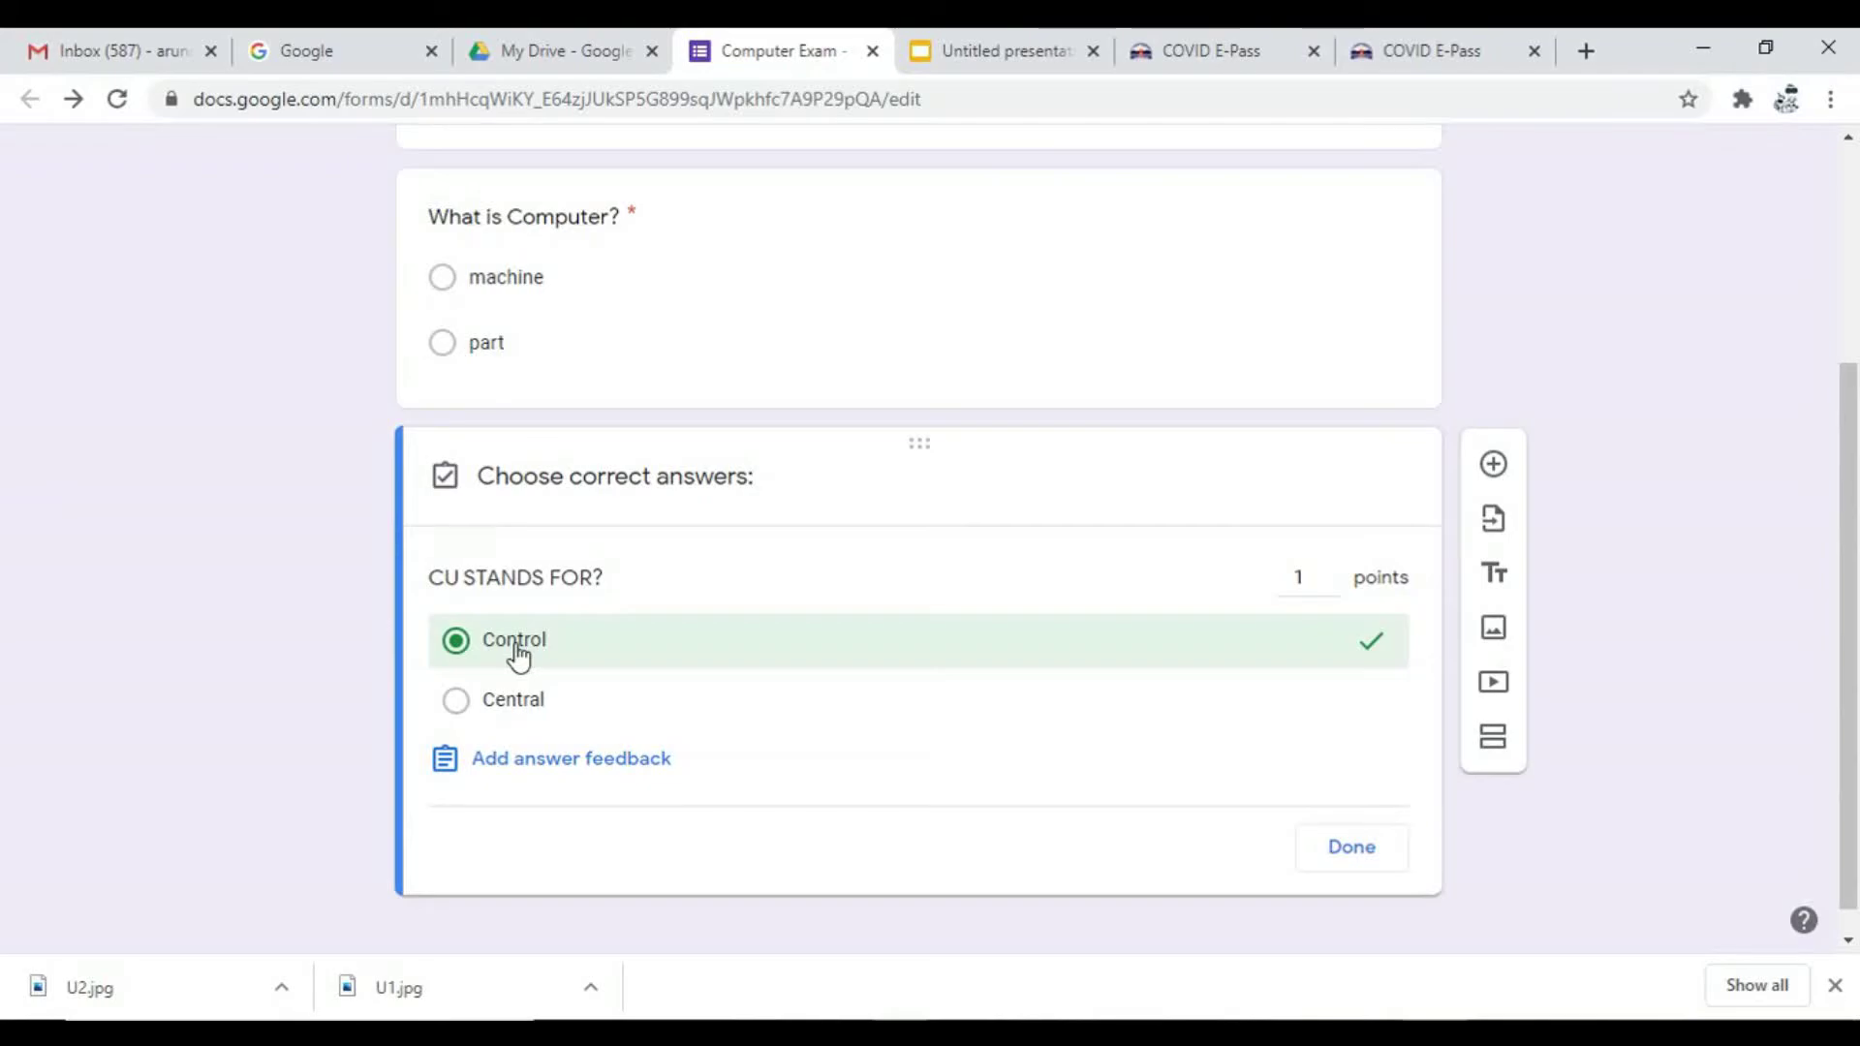
{"action": "left_click", "coordinate": [1352, 852]}
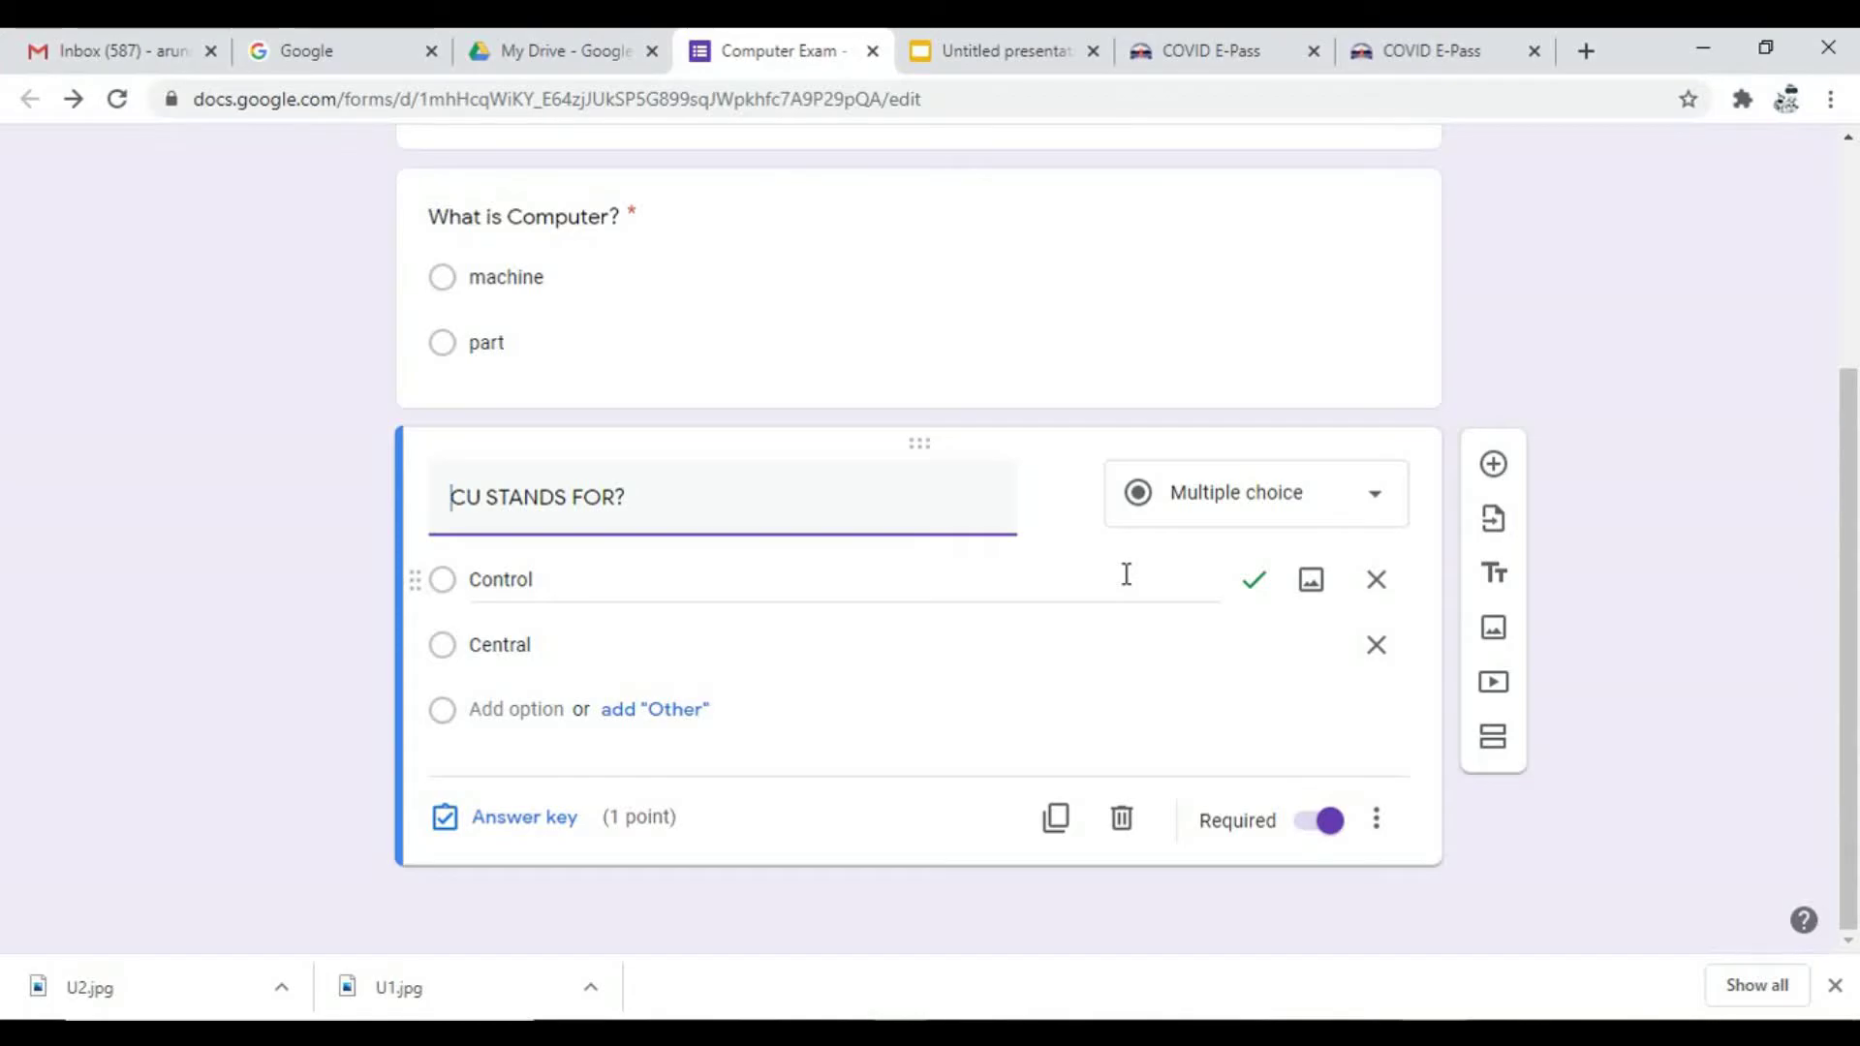
Step: Preview the form and submit a test response with "part" for "What is Computer?" and "Control" for "CU STANDS FOR?"
{"action": "scroll", "coordinate": [1125, 575], "scroll_direction": "up", "scroll_amount": 3}
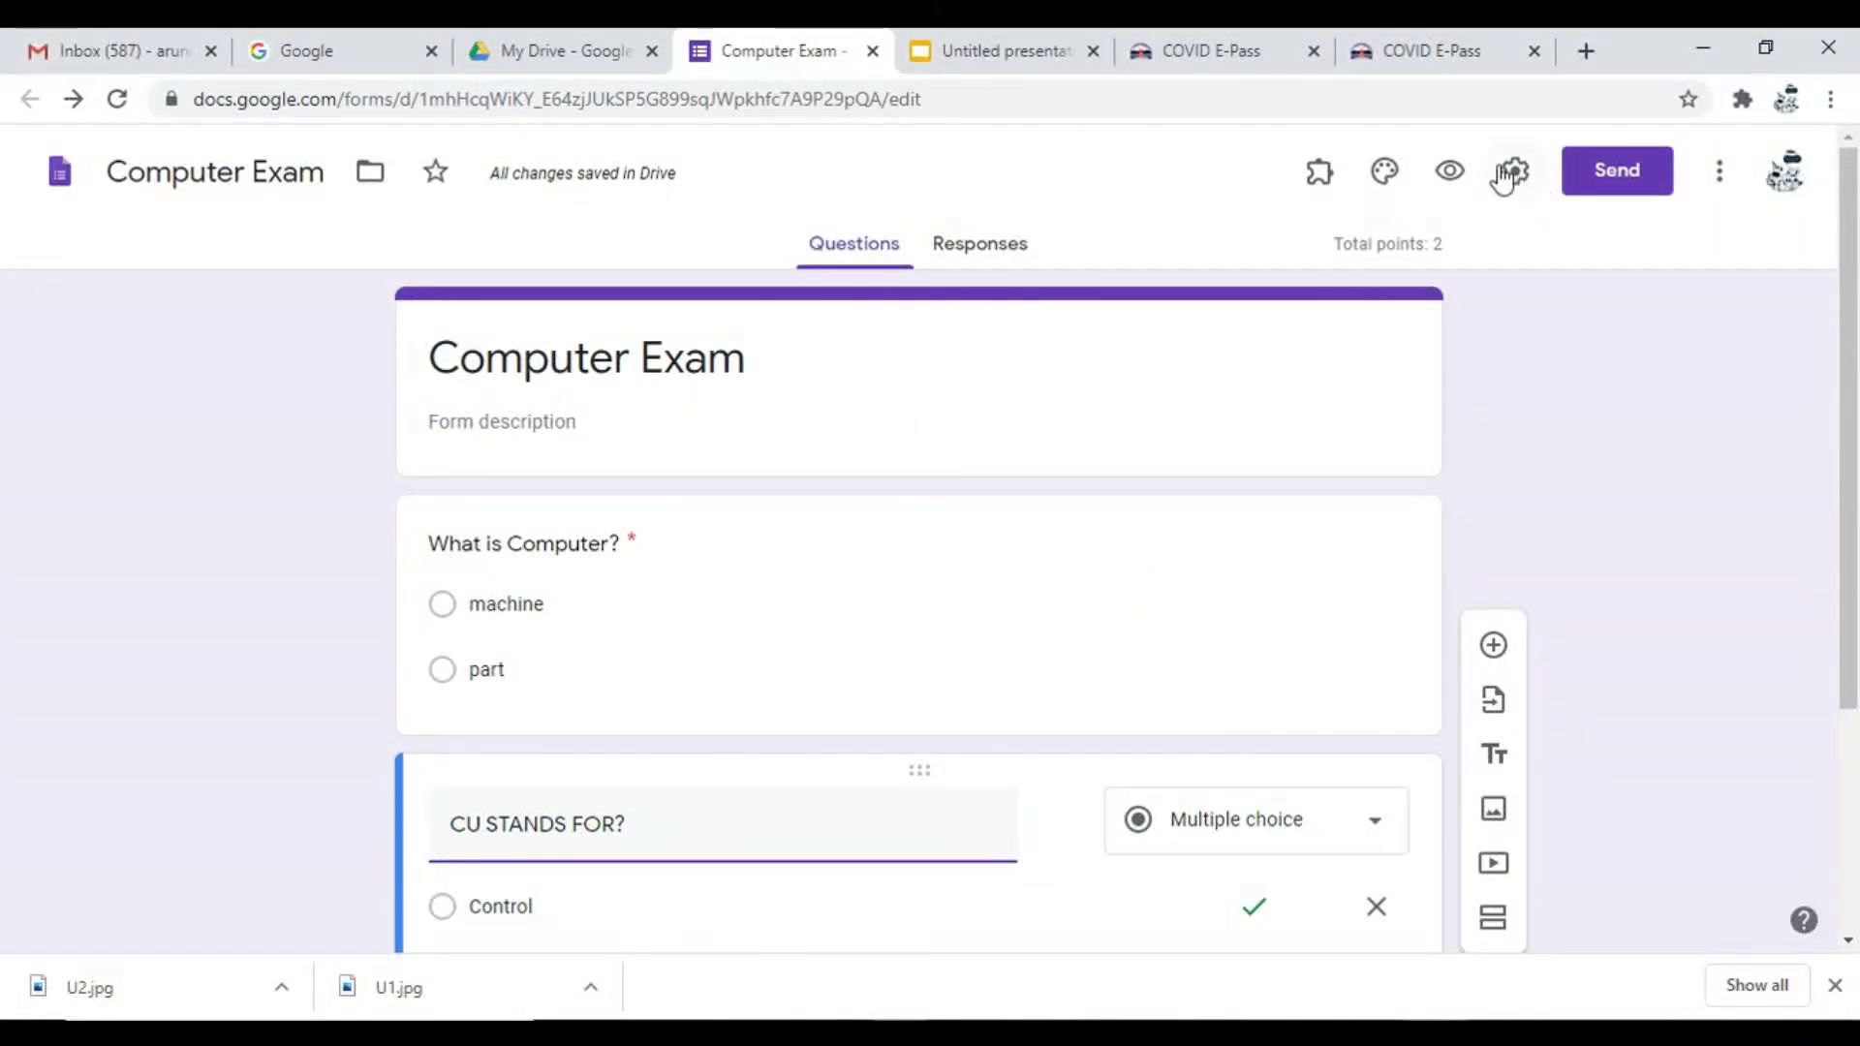
{"action": "left_click", "coordinate": [1452, 173]}
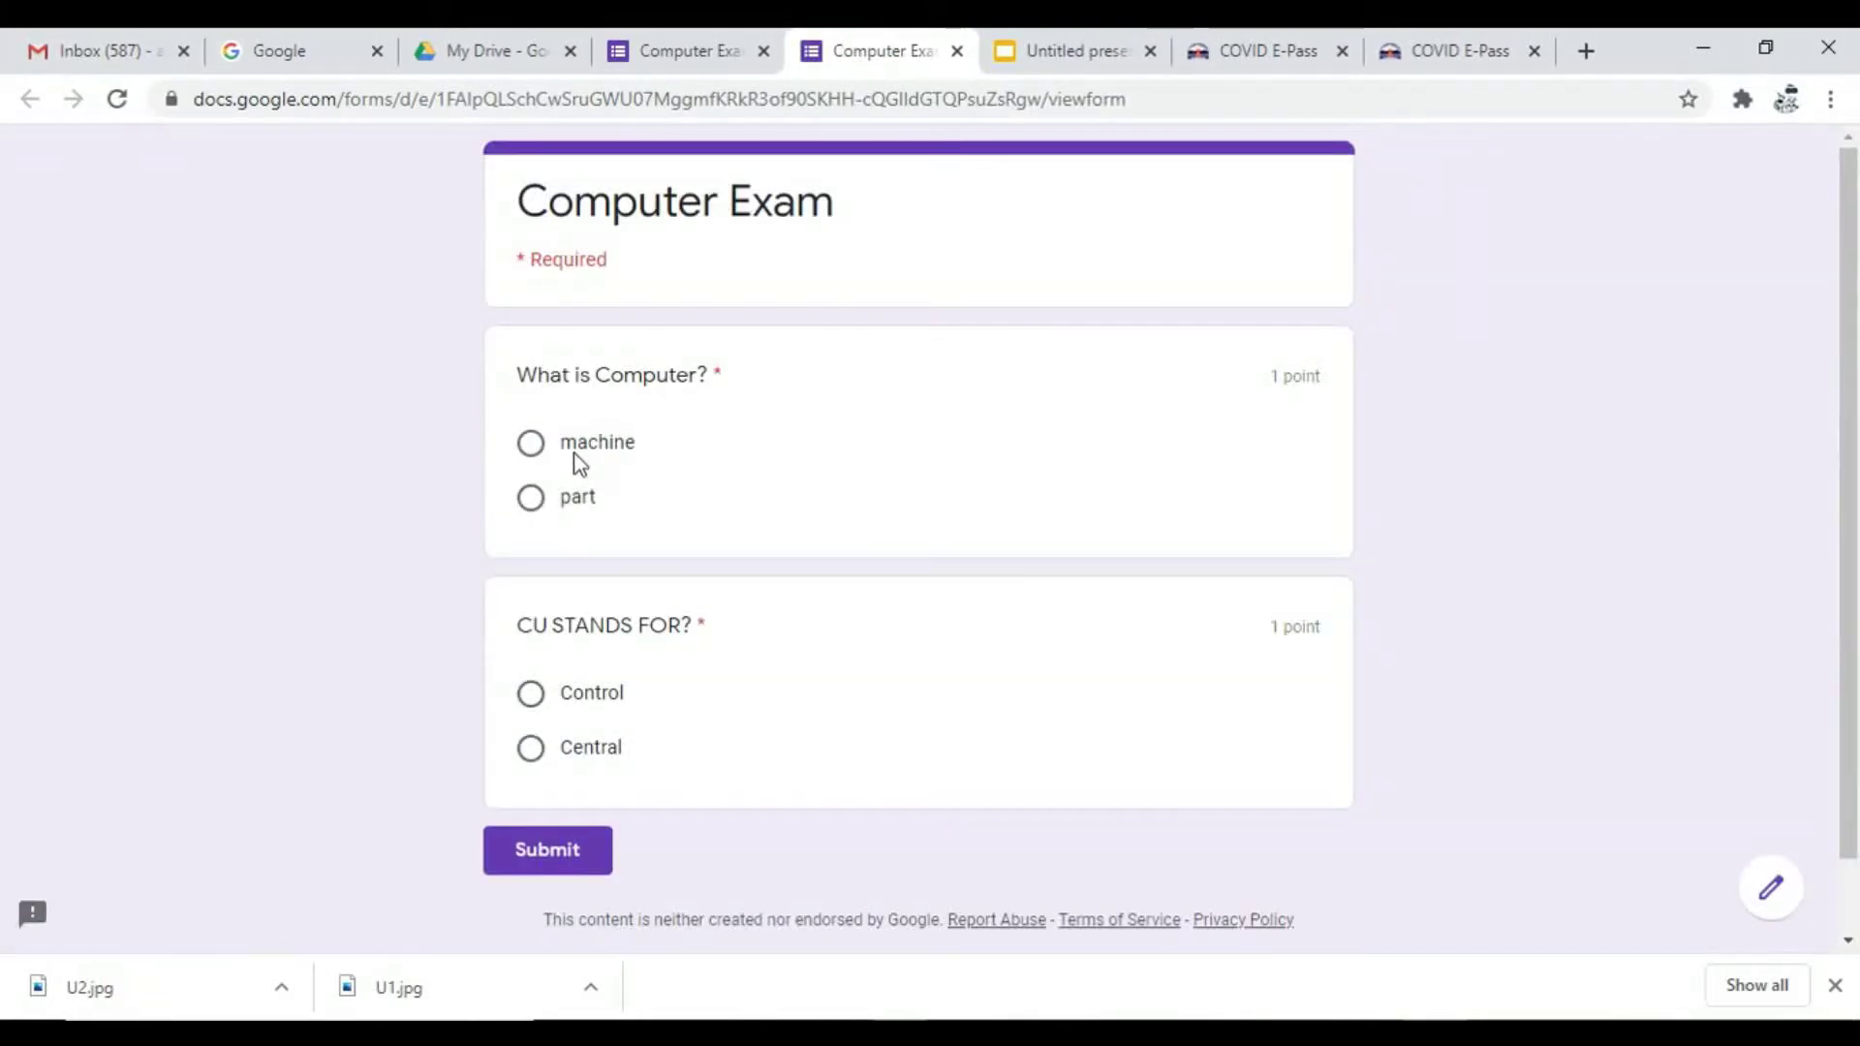
{"action": "left_click", "coordinate": [536, 505]}
{"action": "scroll", "coordinate": [865, 508], "scroll_direction": "down", "scroll_amount": 1}
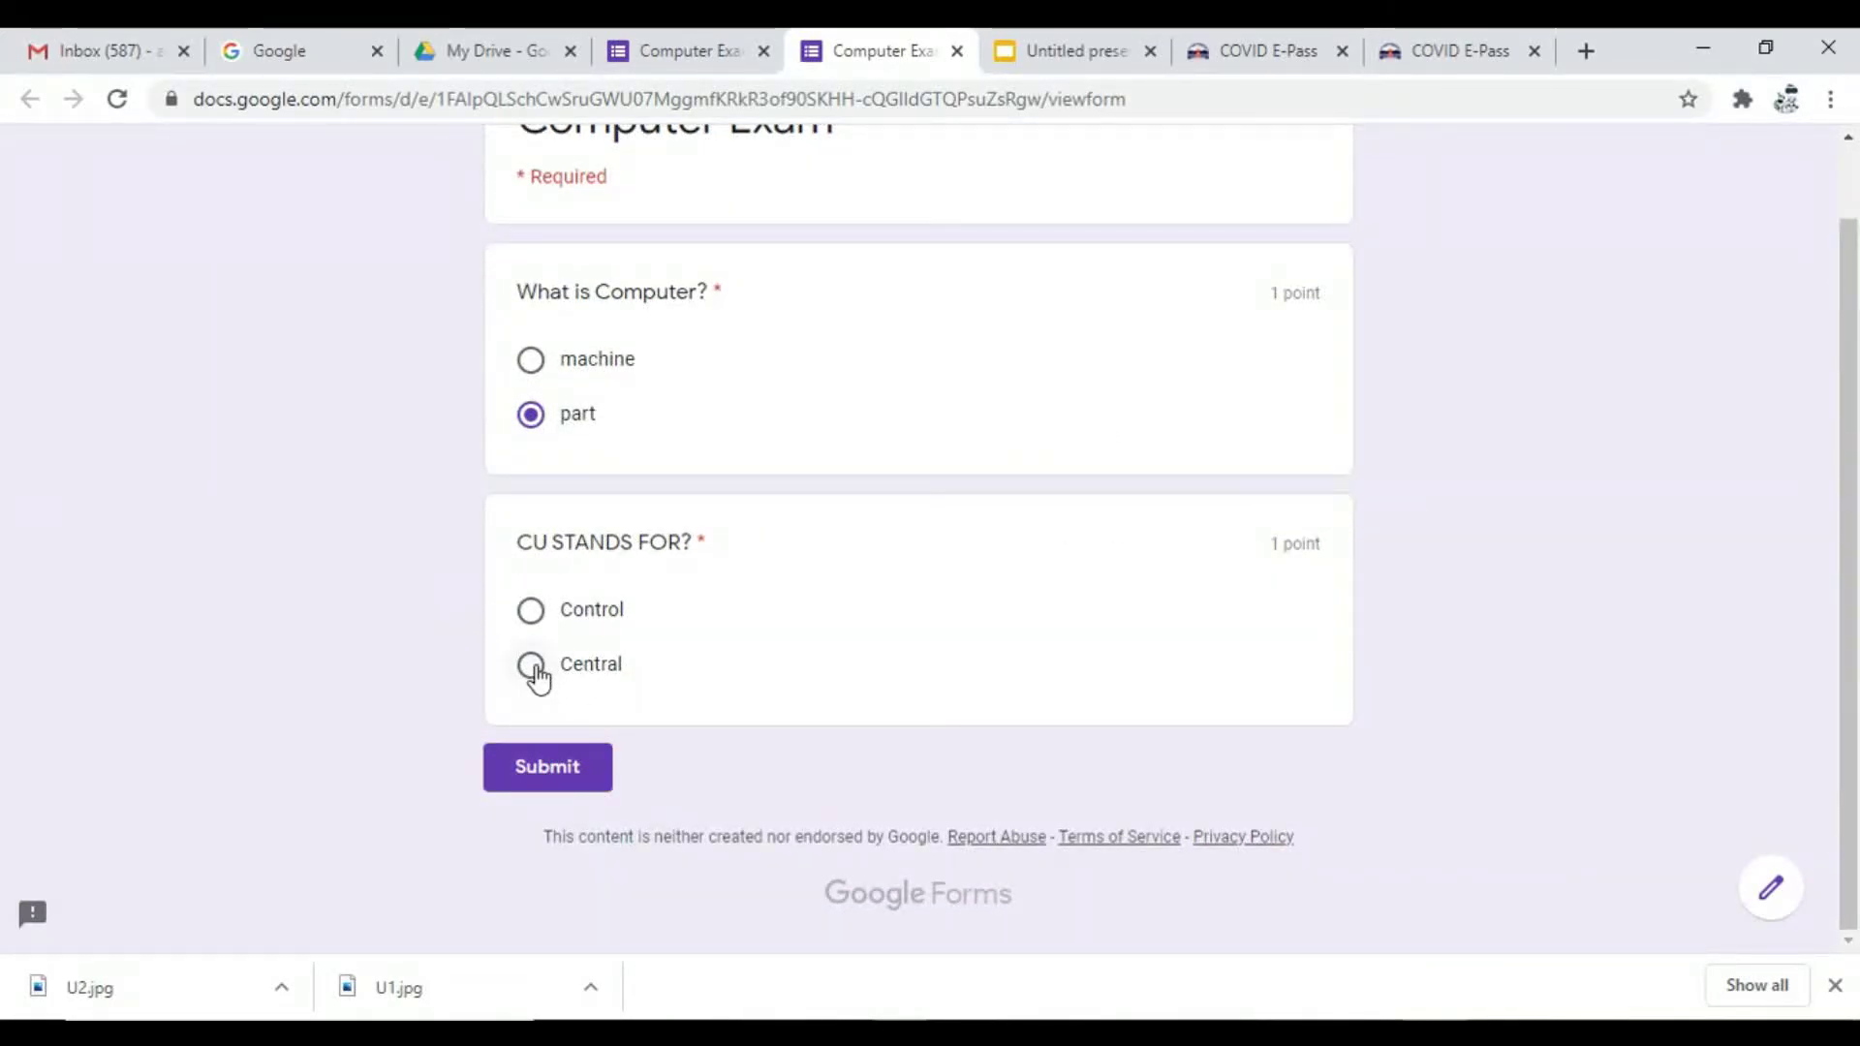
{"action": "left_click", "coordinate": [533, 666]}
{"action": "left_click", "coordinate": [533, 615]}
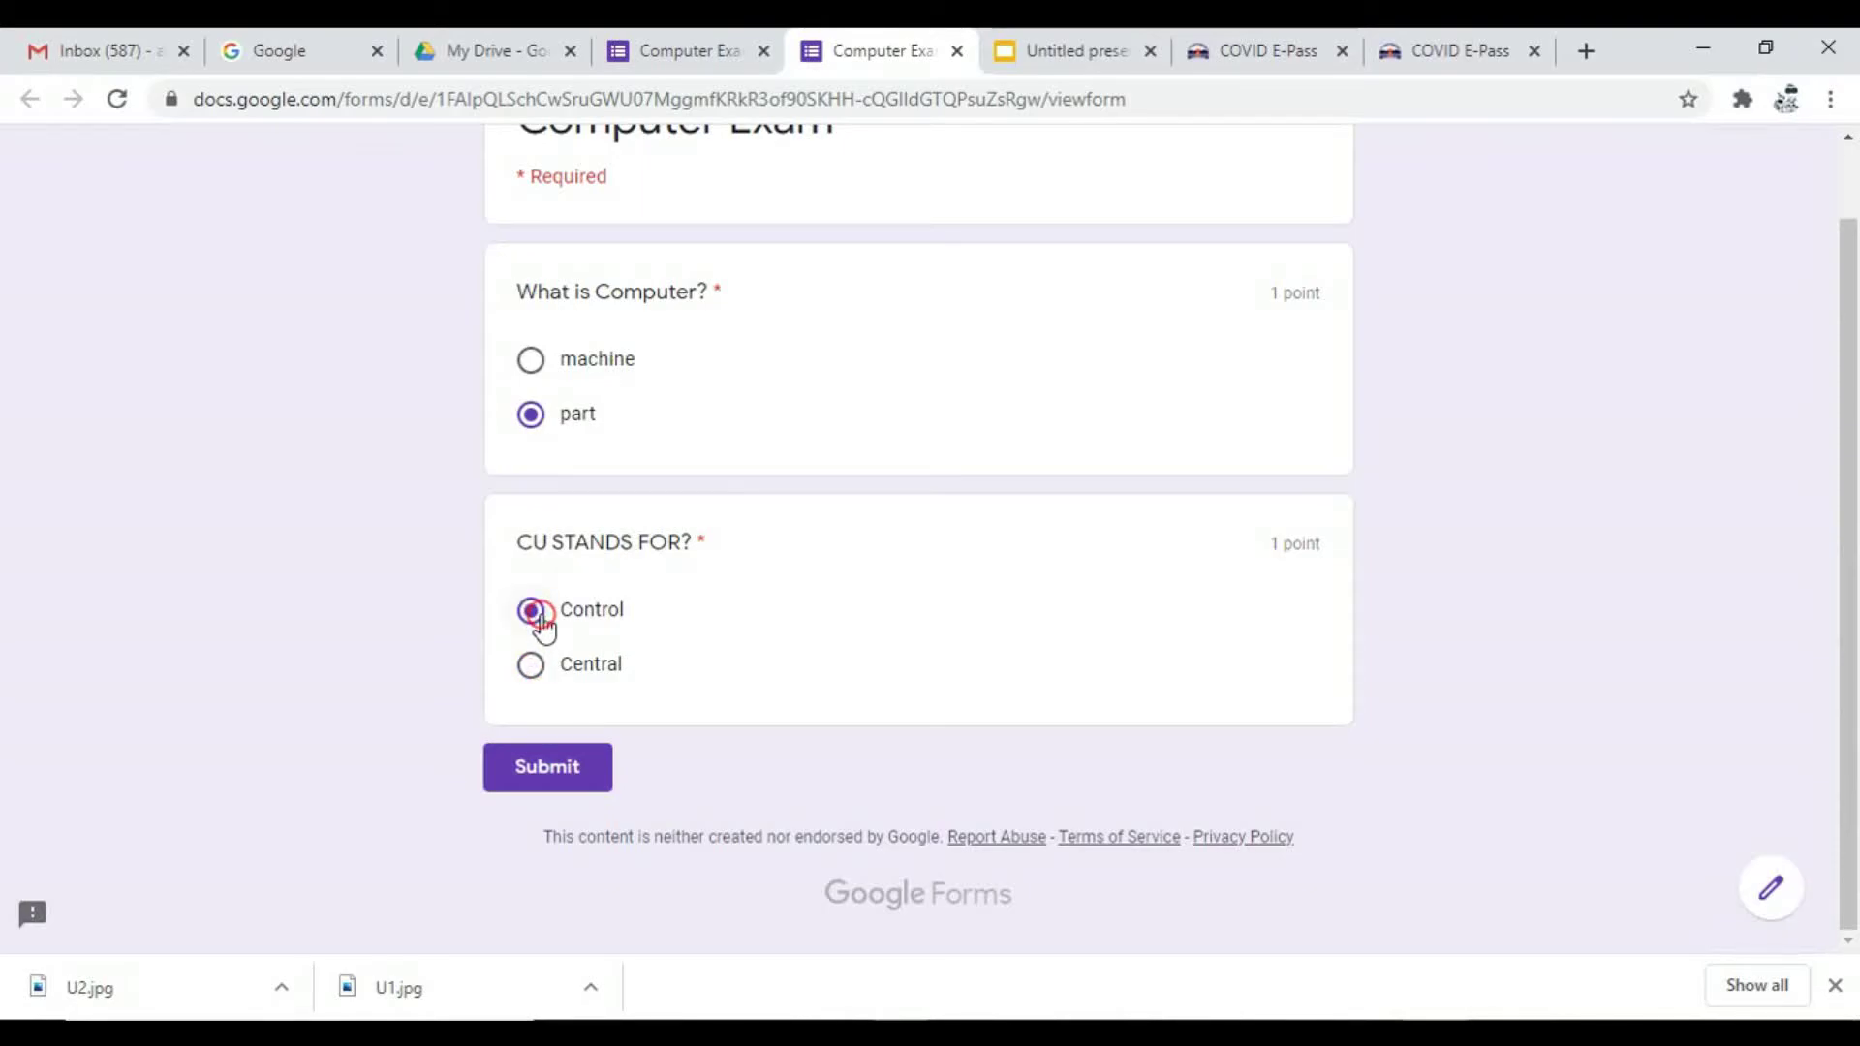
{"action": "left_click", "coordinate": [570, 771]}
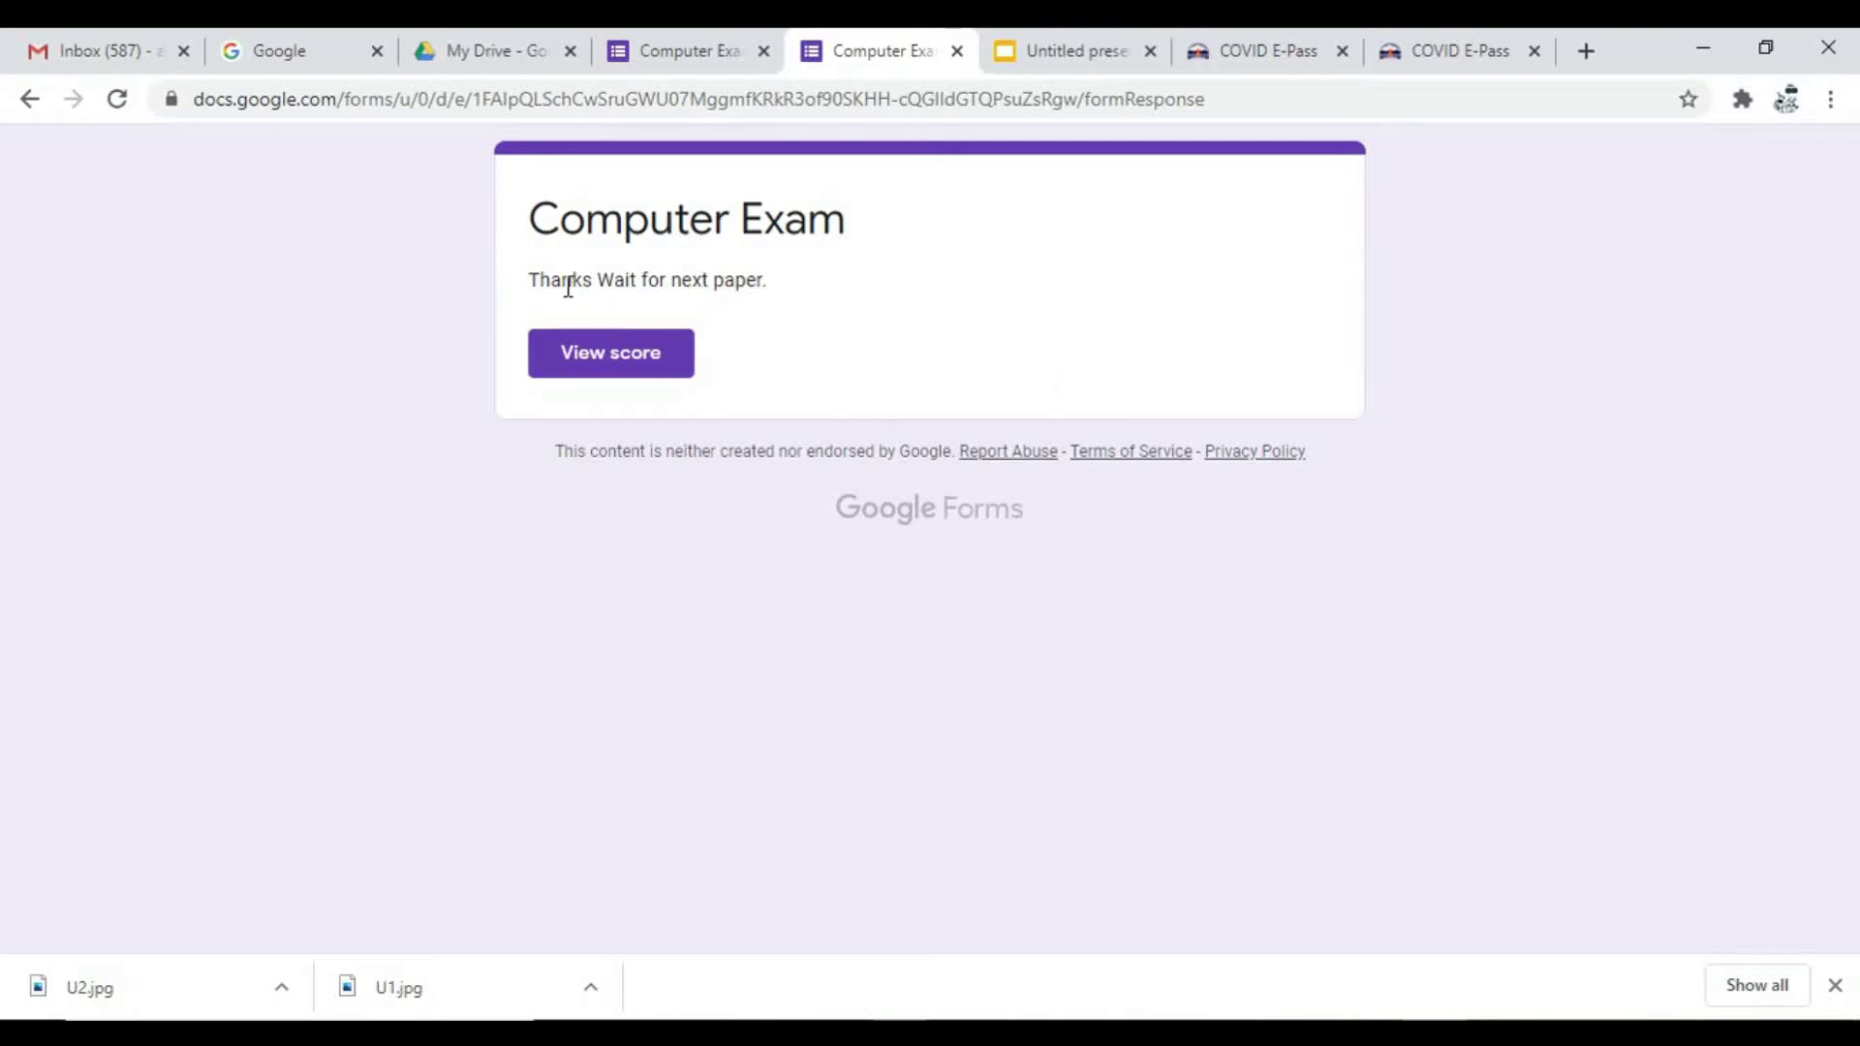
Step: Check the confirmation message, open the score of the submitted test response, and review the correct answers and total points
{"action": "left_click_drag", "start_coordinate": [533, 279], "coordinate": [732, 278]}
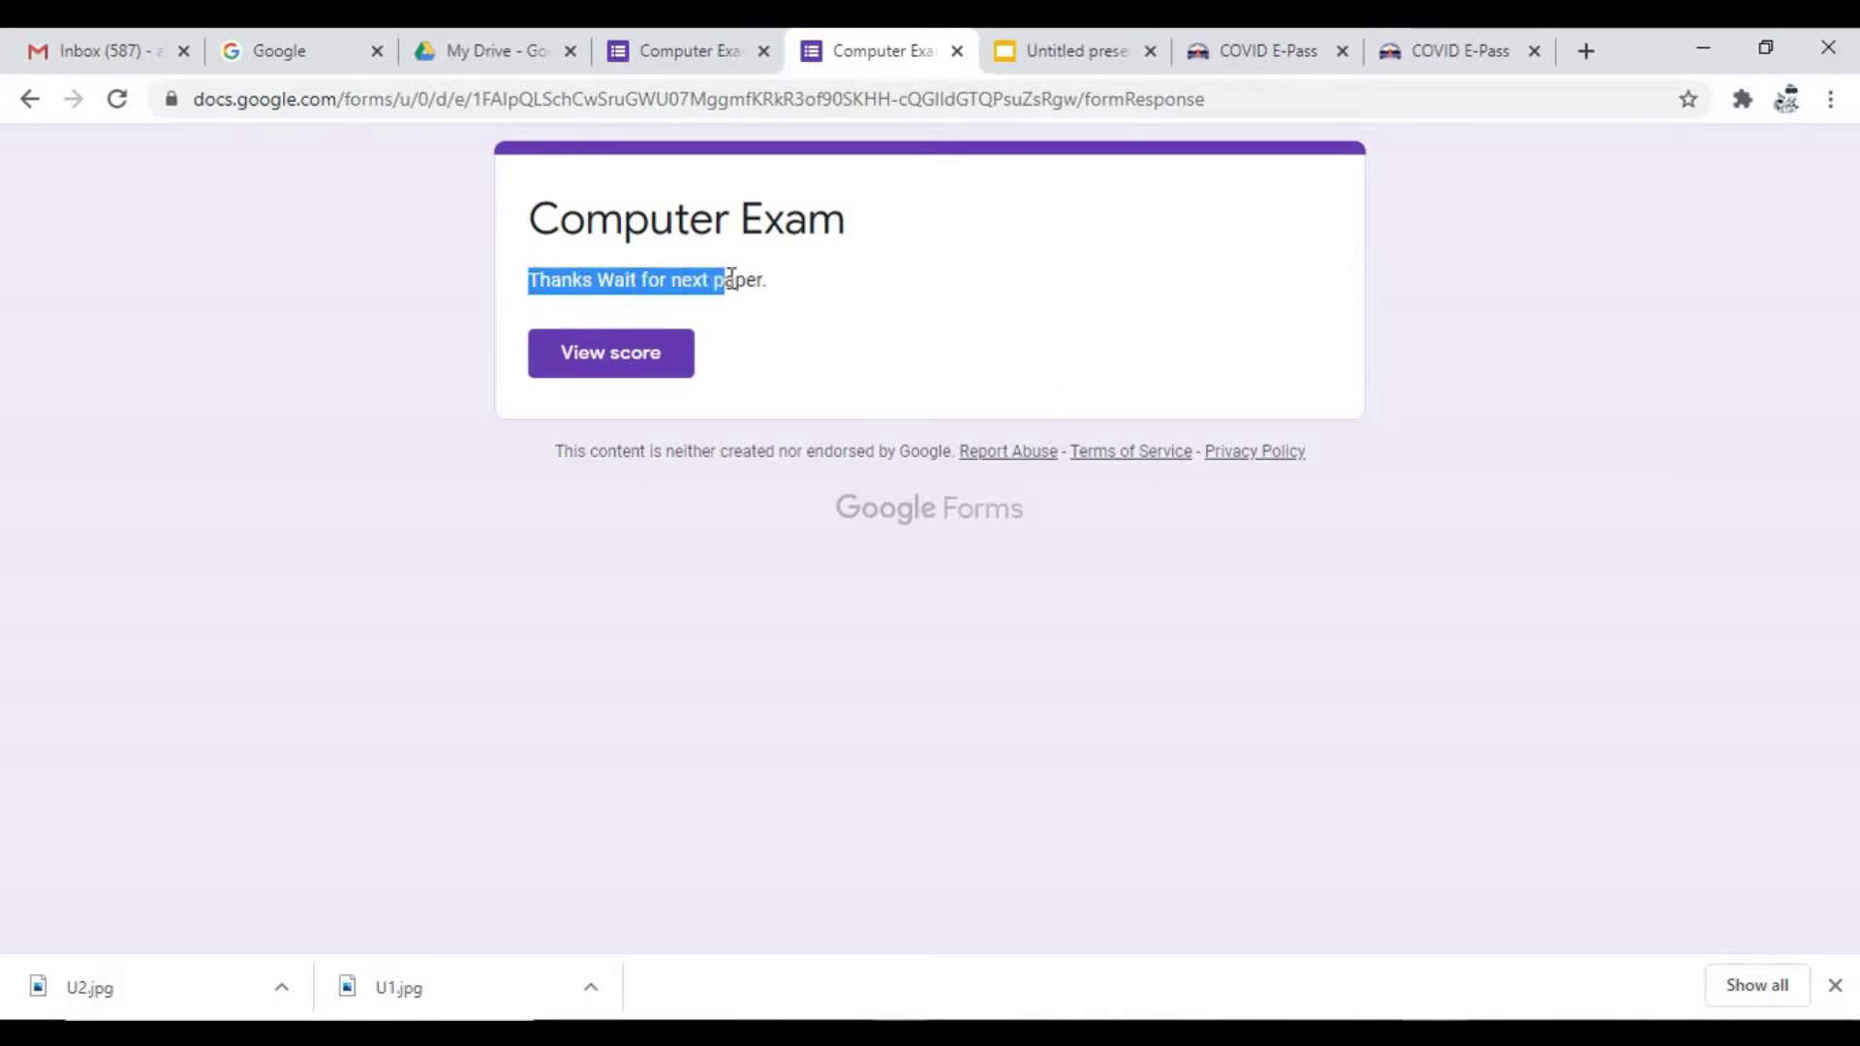
{"action": "left_click", "coordinate": [674, 354]}
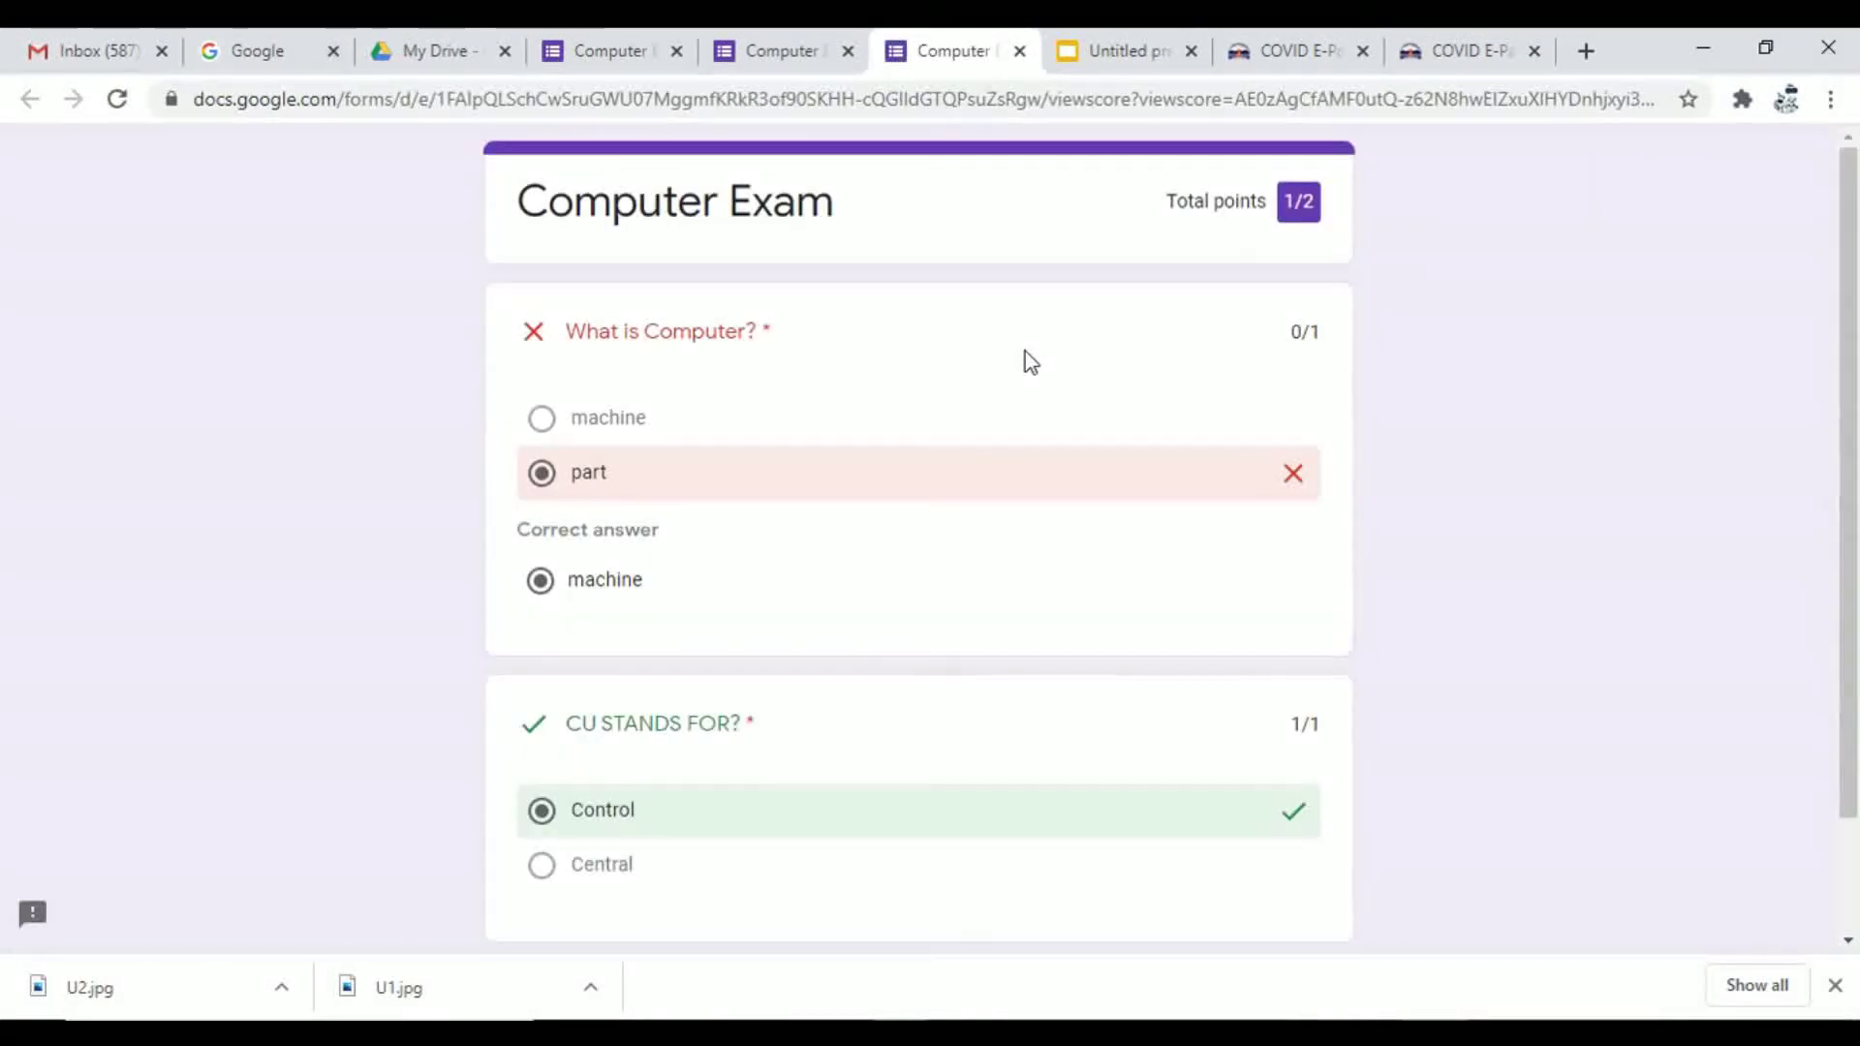
{"action": "scroll", "coordinate": [962, 660], "scroll_direction": "down", "scroll_amount": 2}
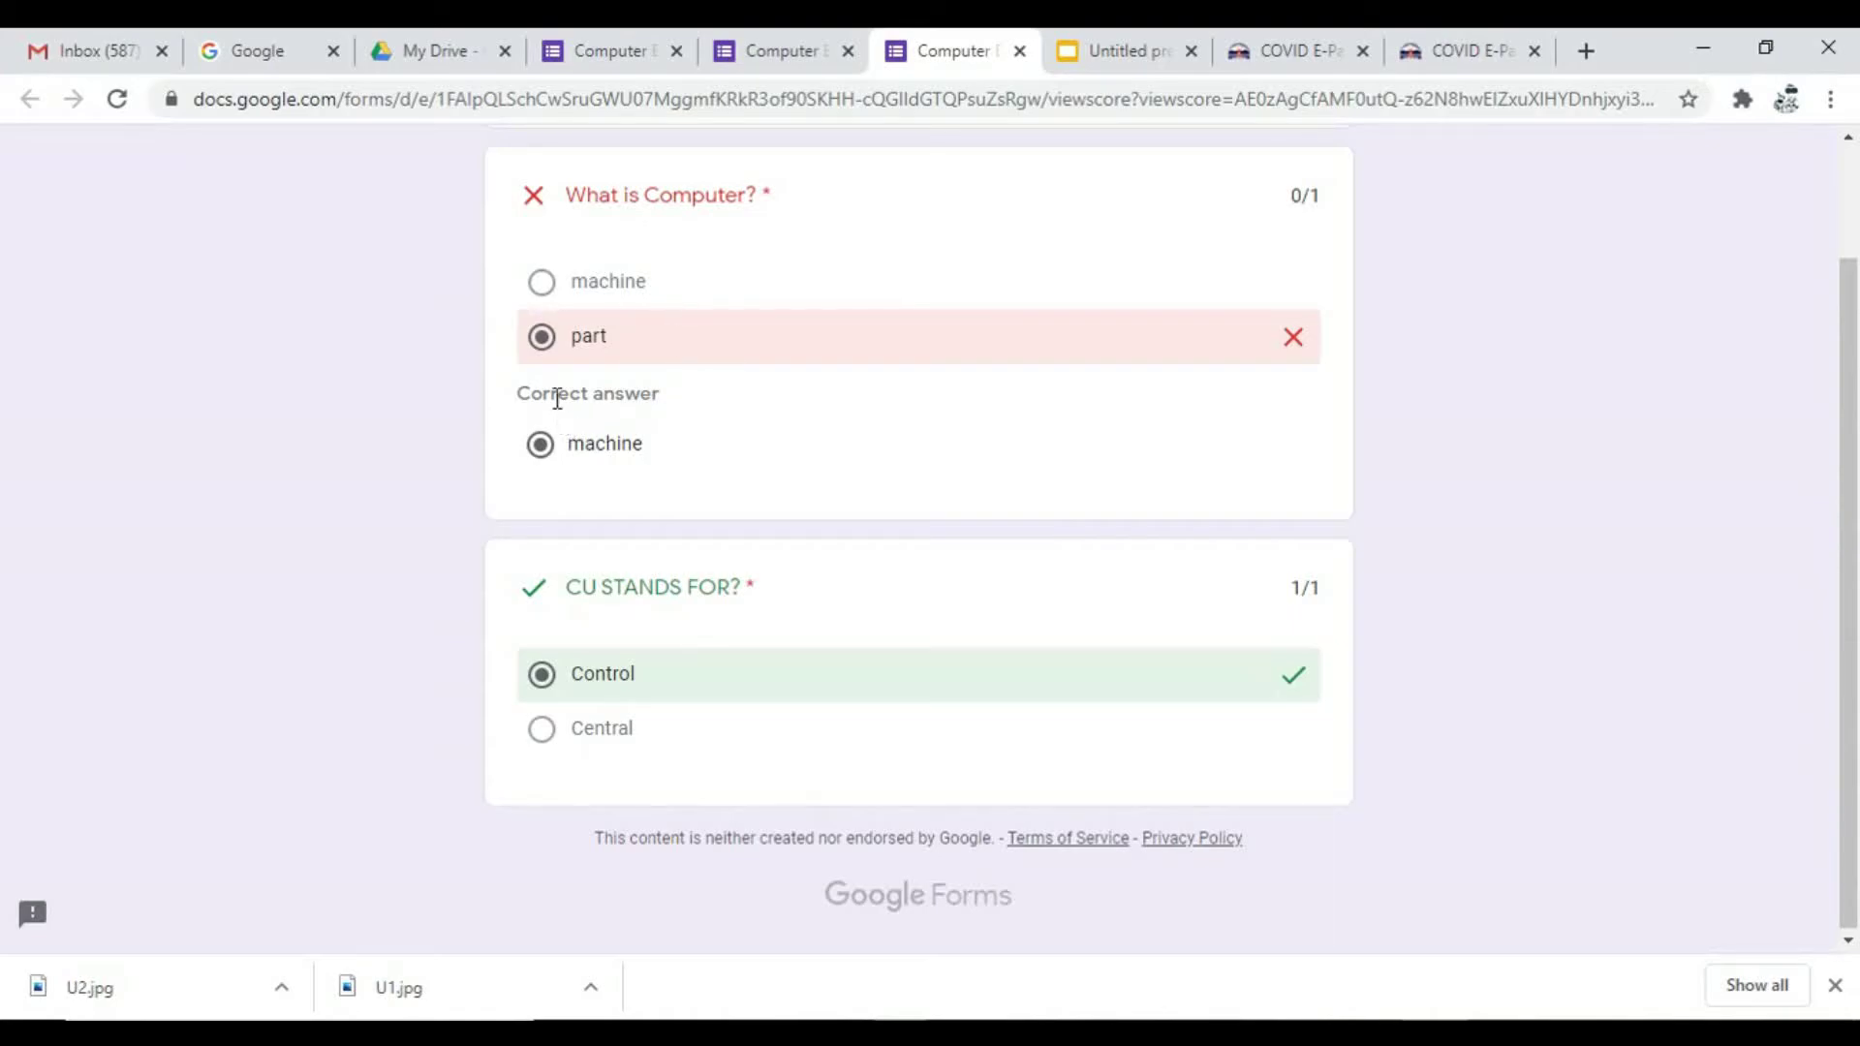
{"action": "left_click_drag", "start_coordinate": [575, 452], "coordinate": [688, 452]}
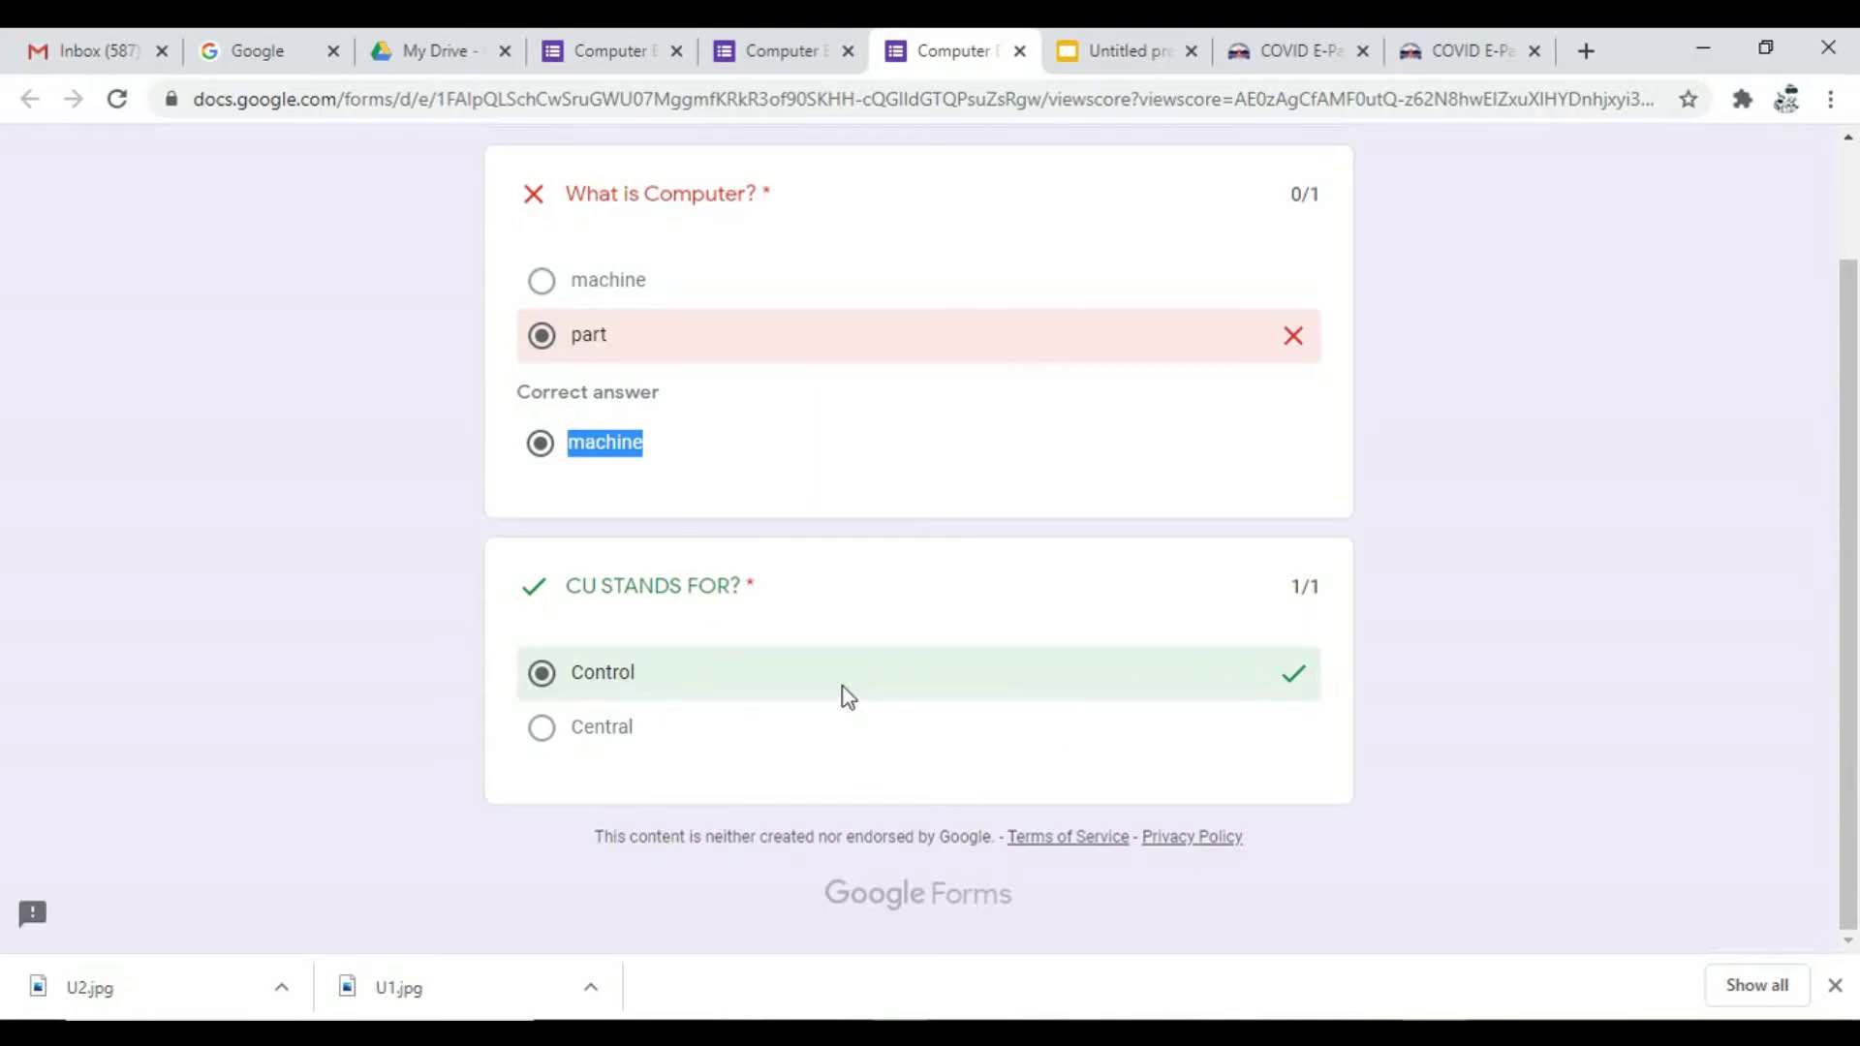
{"action": "scroll", "coordinate": [843, 693], "scroll_direction": "up", "scroll_amount": 2}
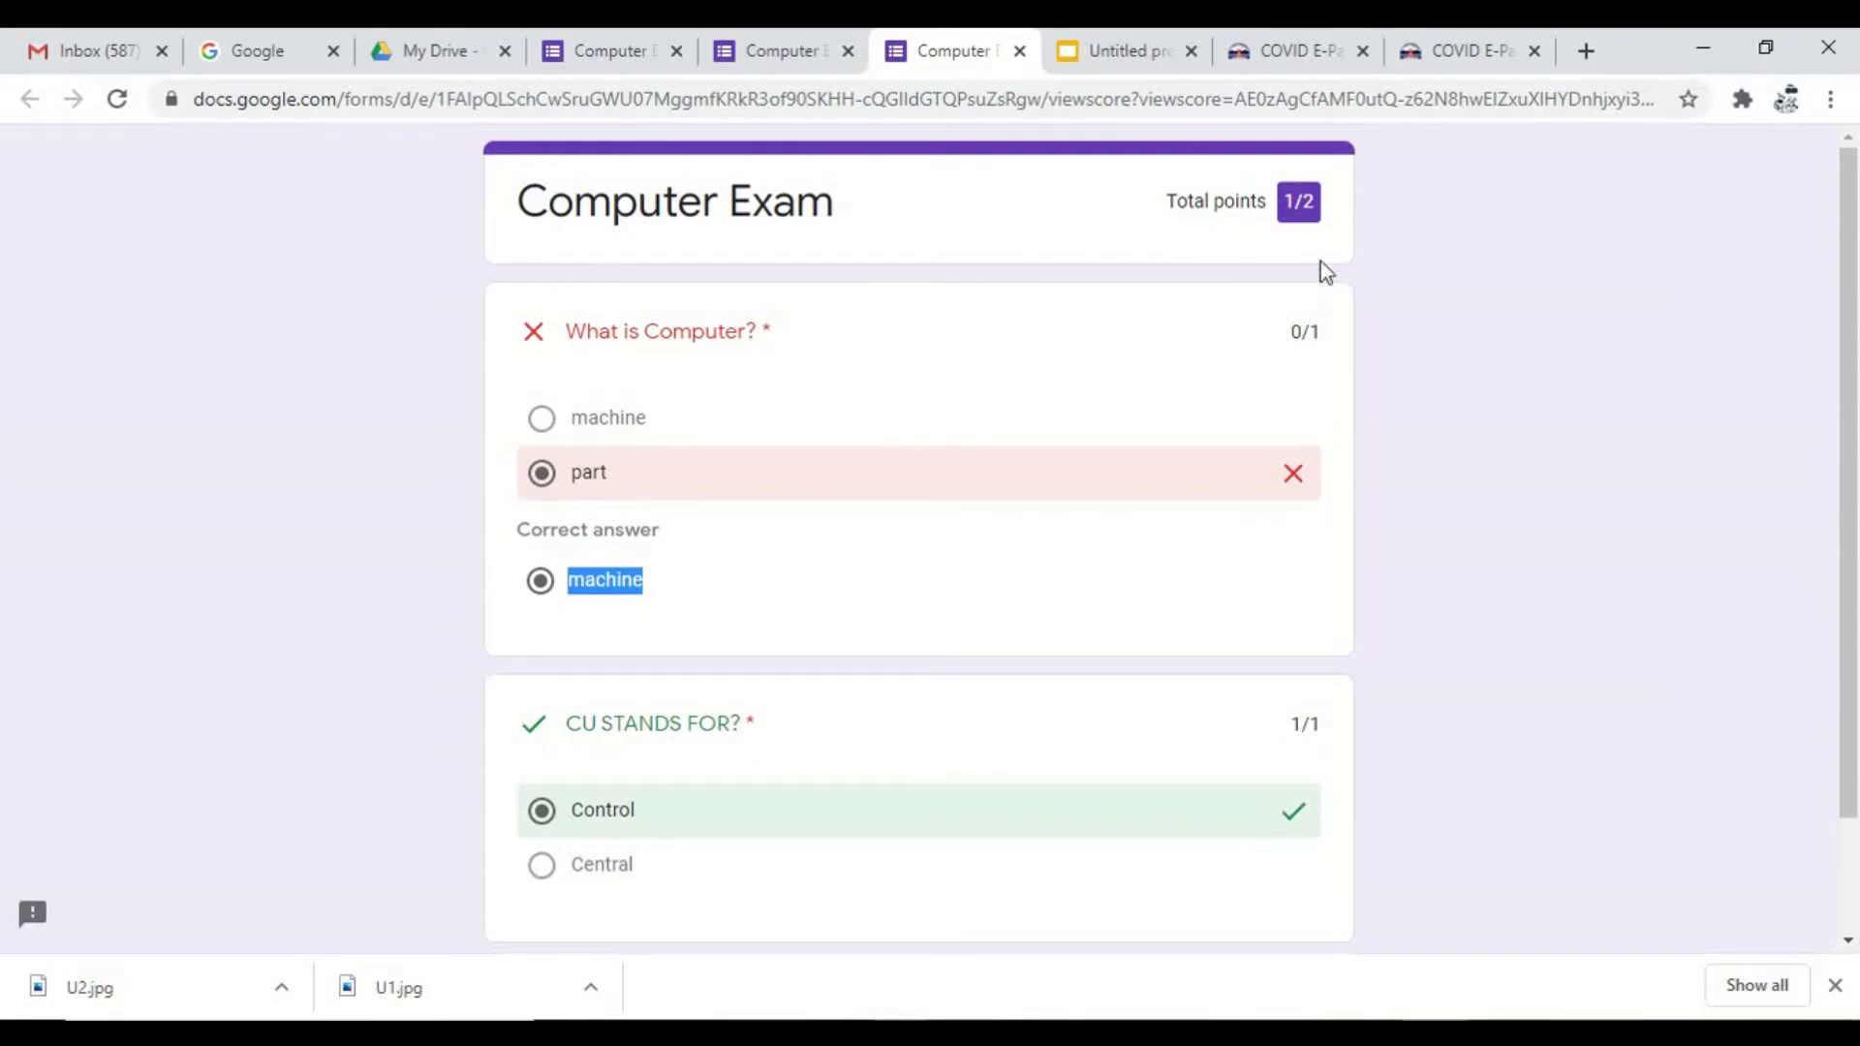
{"action": "left_click_drag", "start_coordinate": [1320, 203], "coordinate": [1266, 204]}
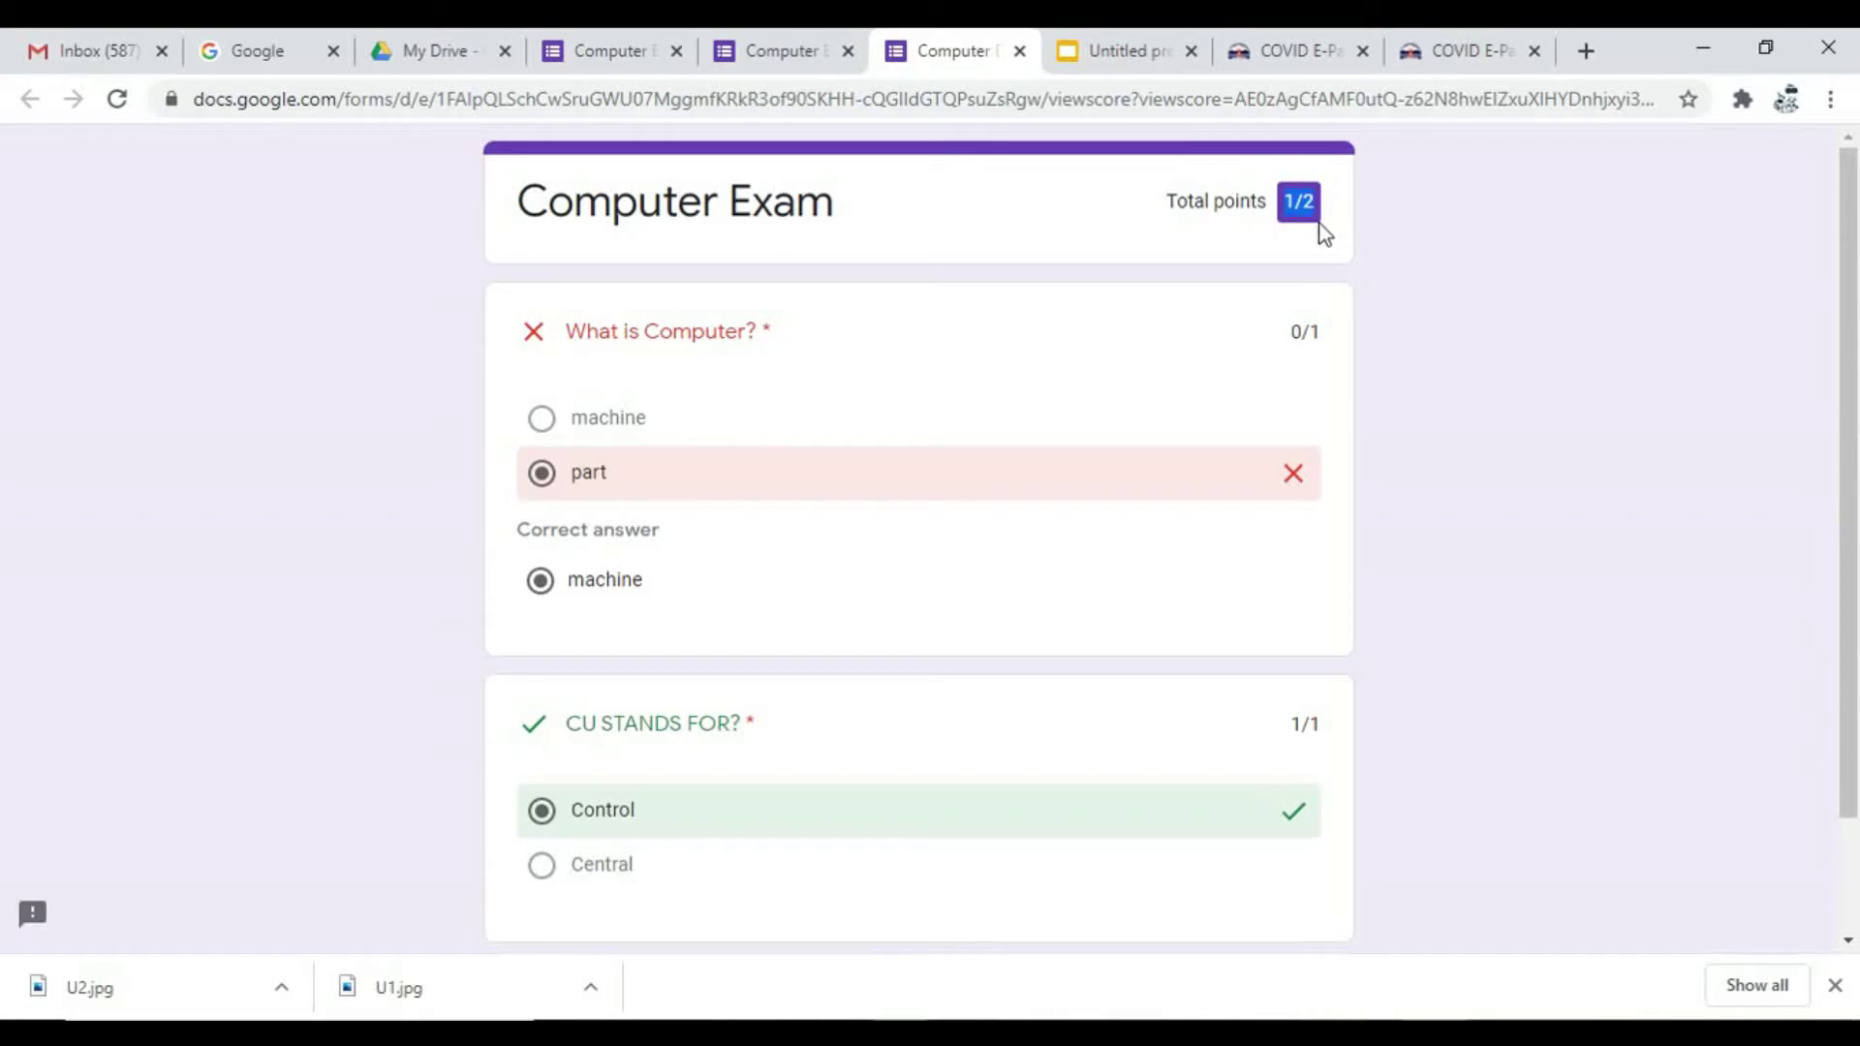
Step: Return to the form editor and review the collected responses as a summary and question by question
{"action": "left_click", "coordinate": [819, 44]}
{"action": "left_click", "coordinate": [586, 44]}
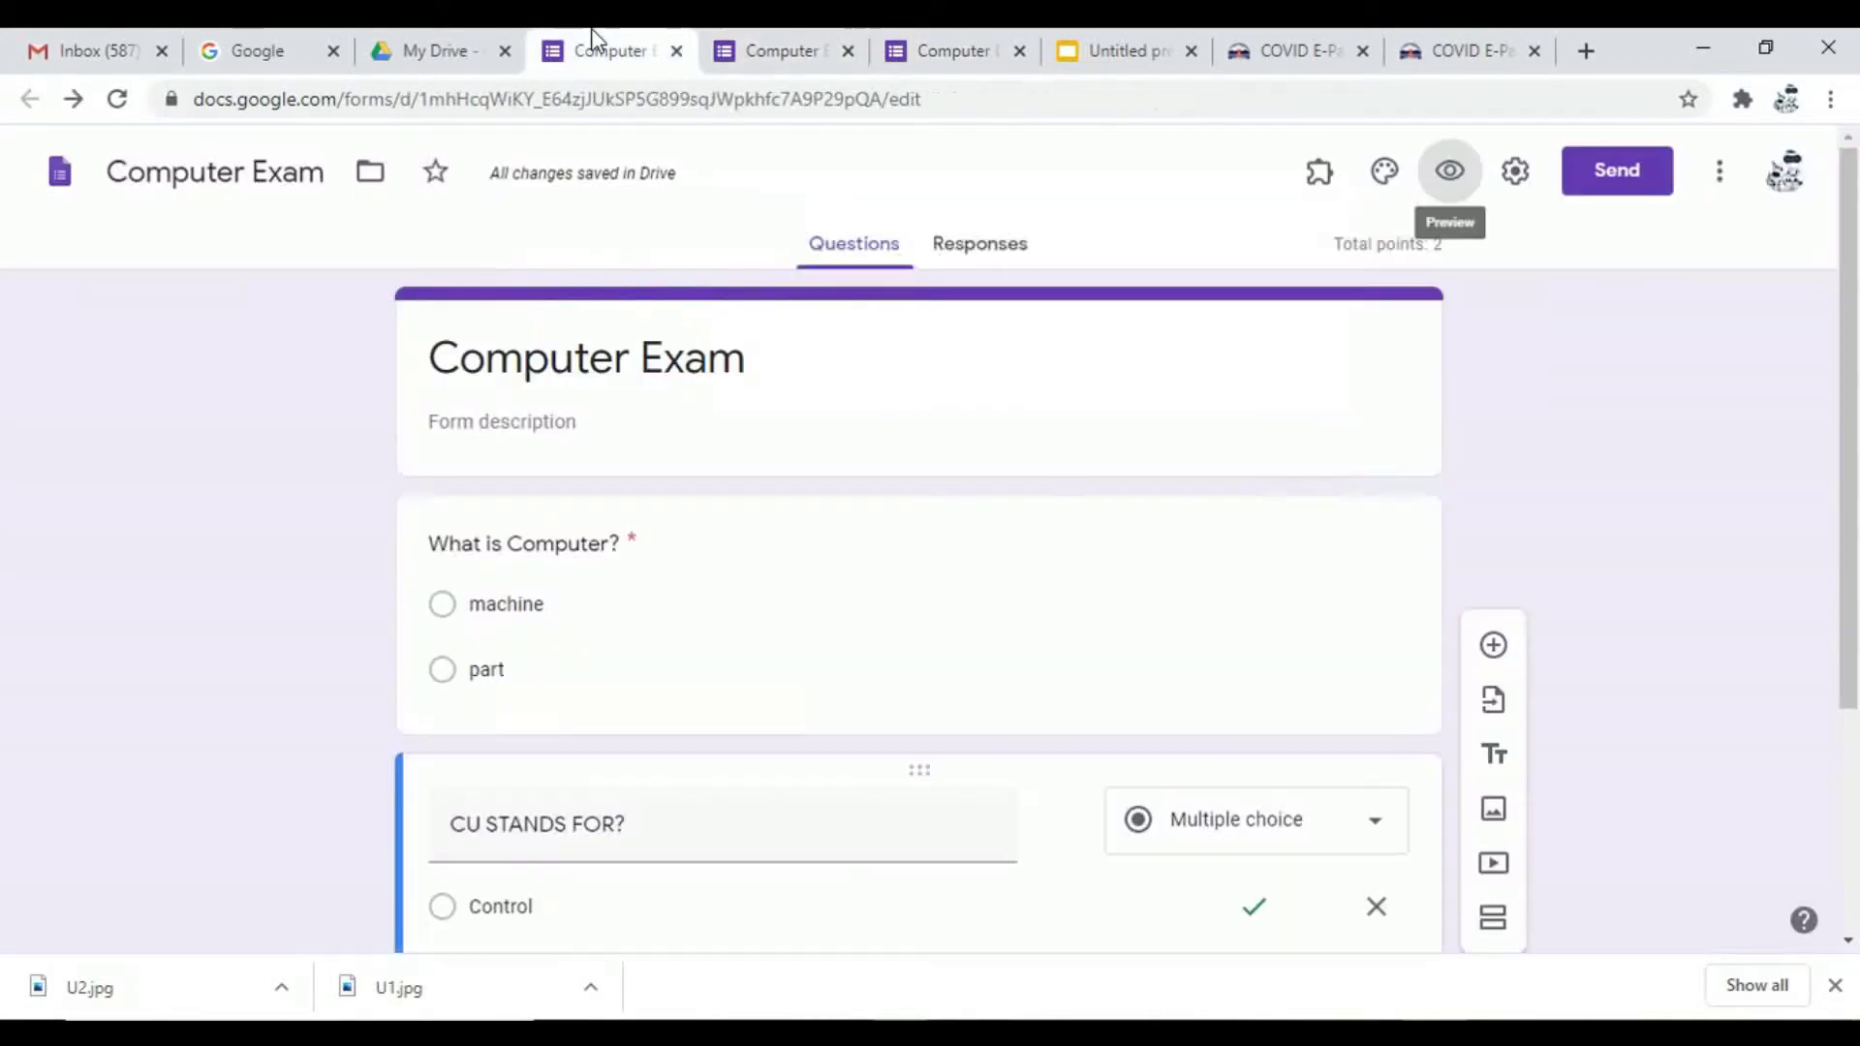
{"action": "left_click", "coordinate": [971, 254]}
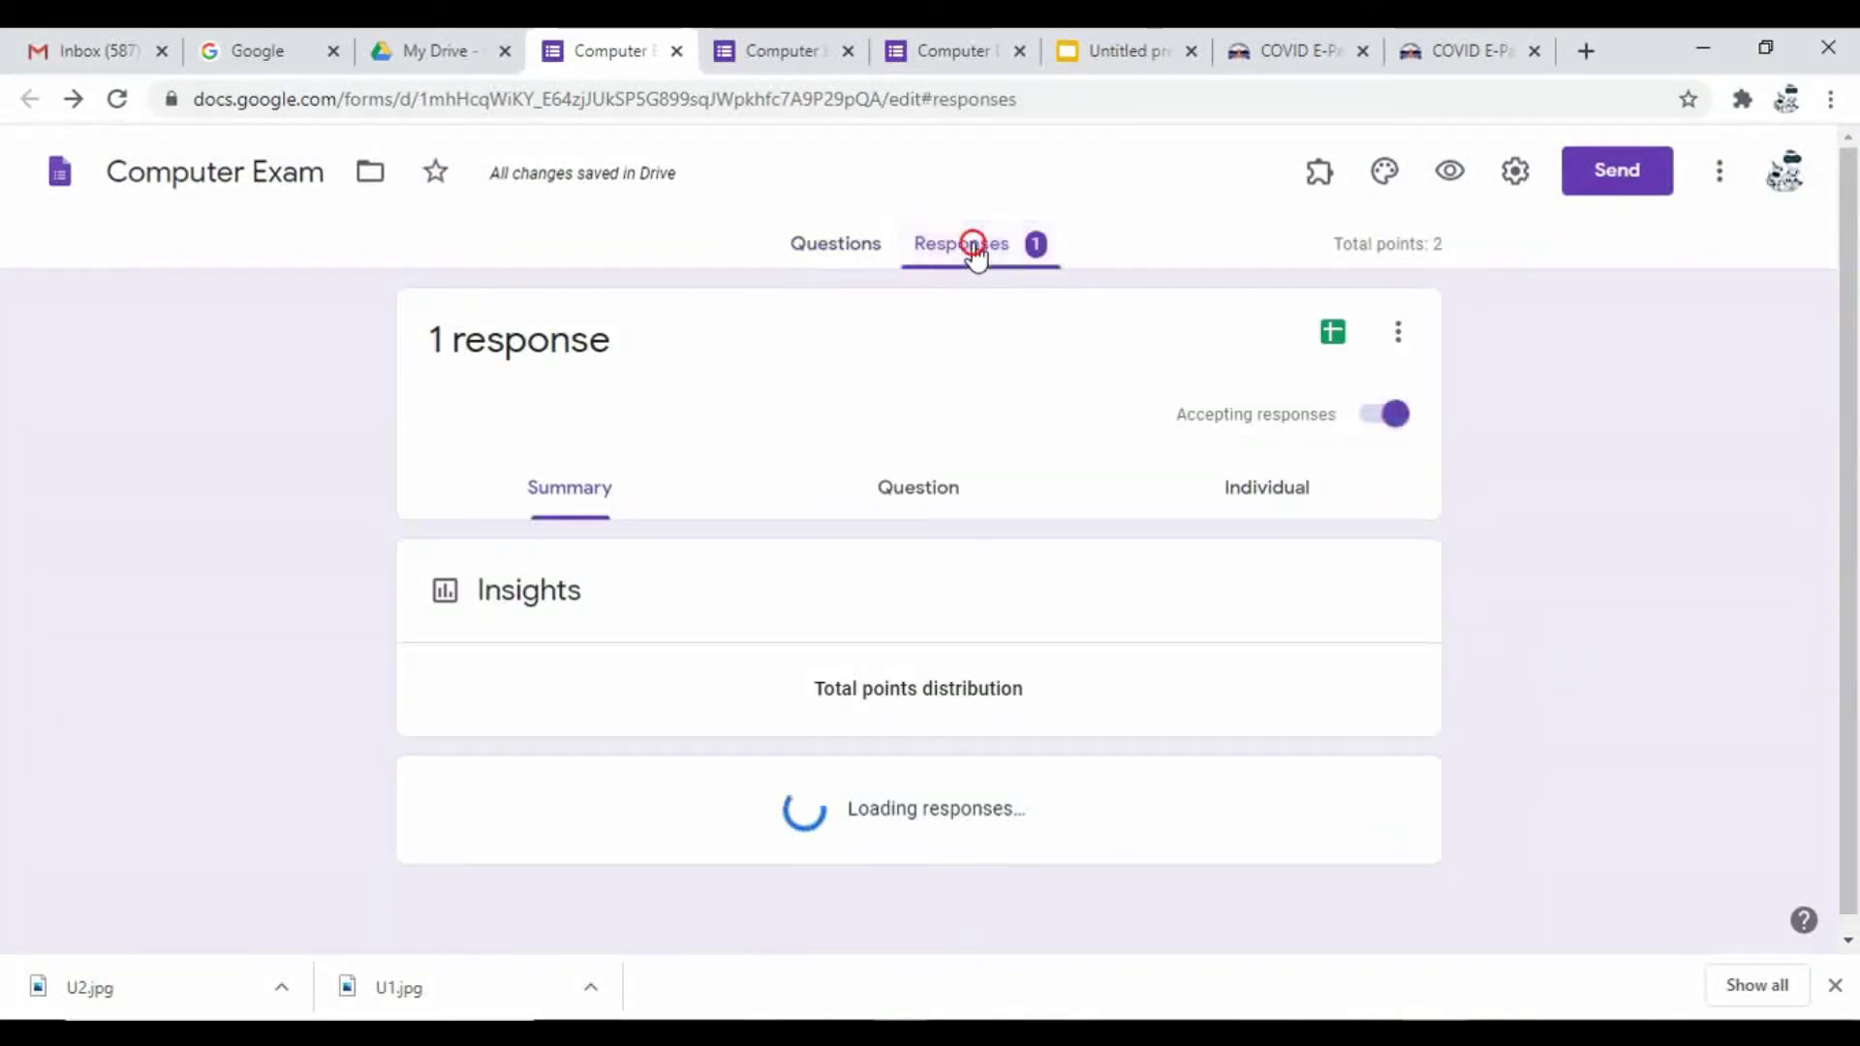
{"action": "scroll", "coordinate": [668, 658], "scroll_direction": "down", "scroll_amount": 2}
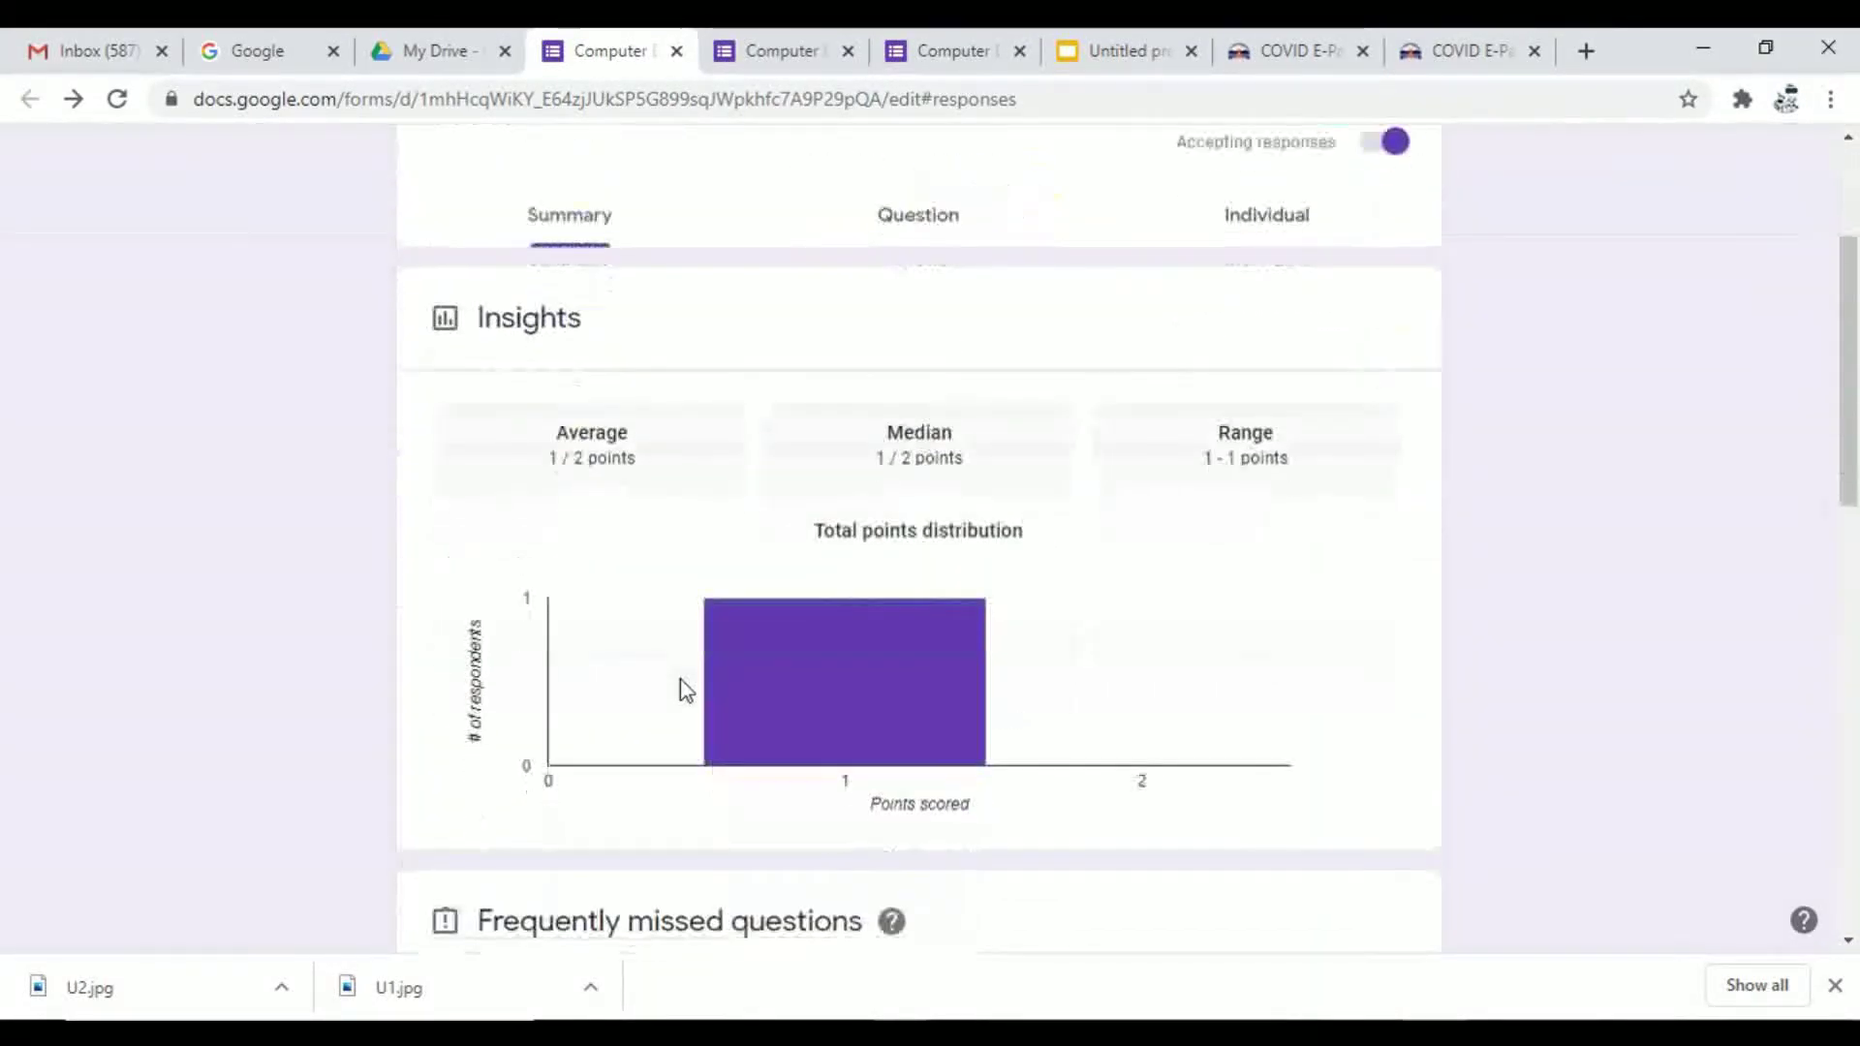
{"action": "scroll", "coordinate": [685, 690], "scroll_direction": "up", "scroll_amount": 1}
{"action": "left_click", "coordinate": [954, 373]}
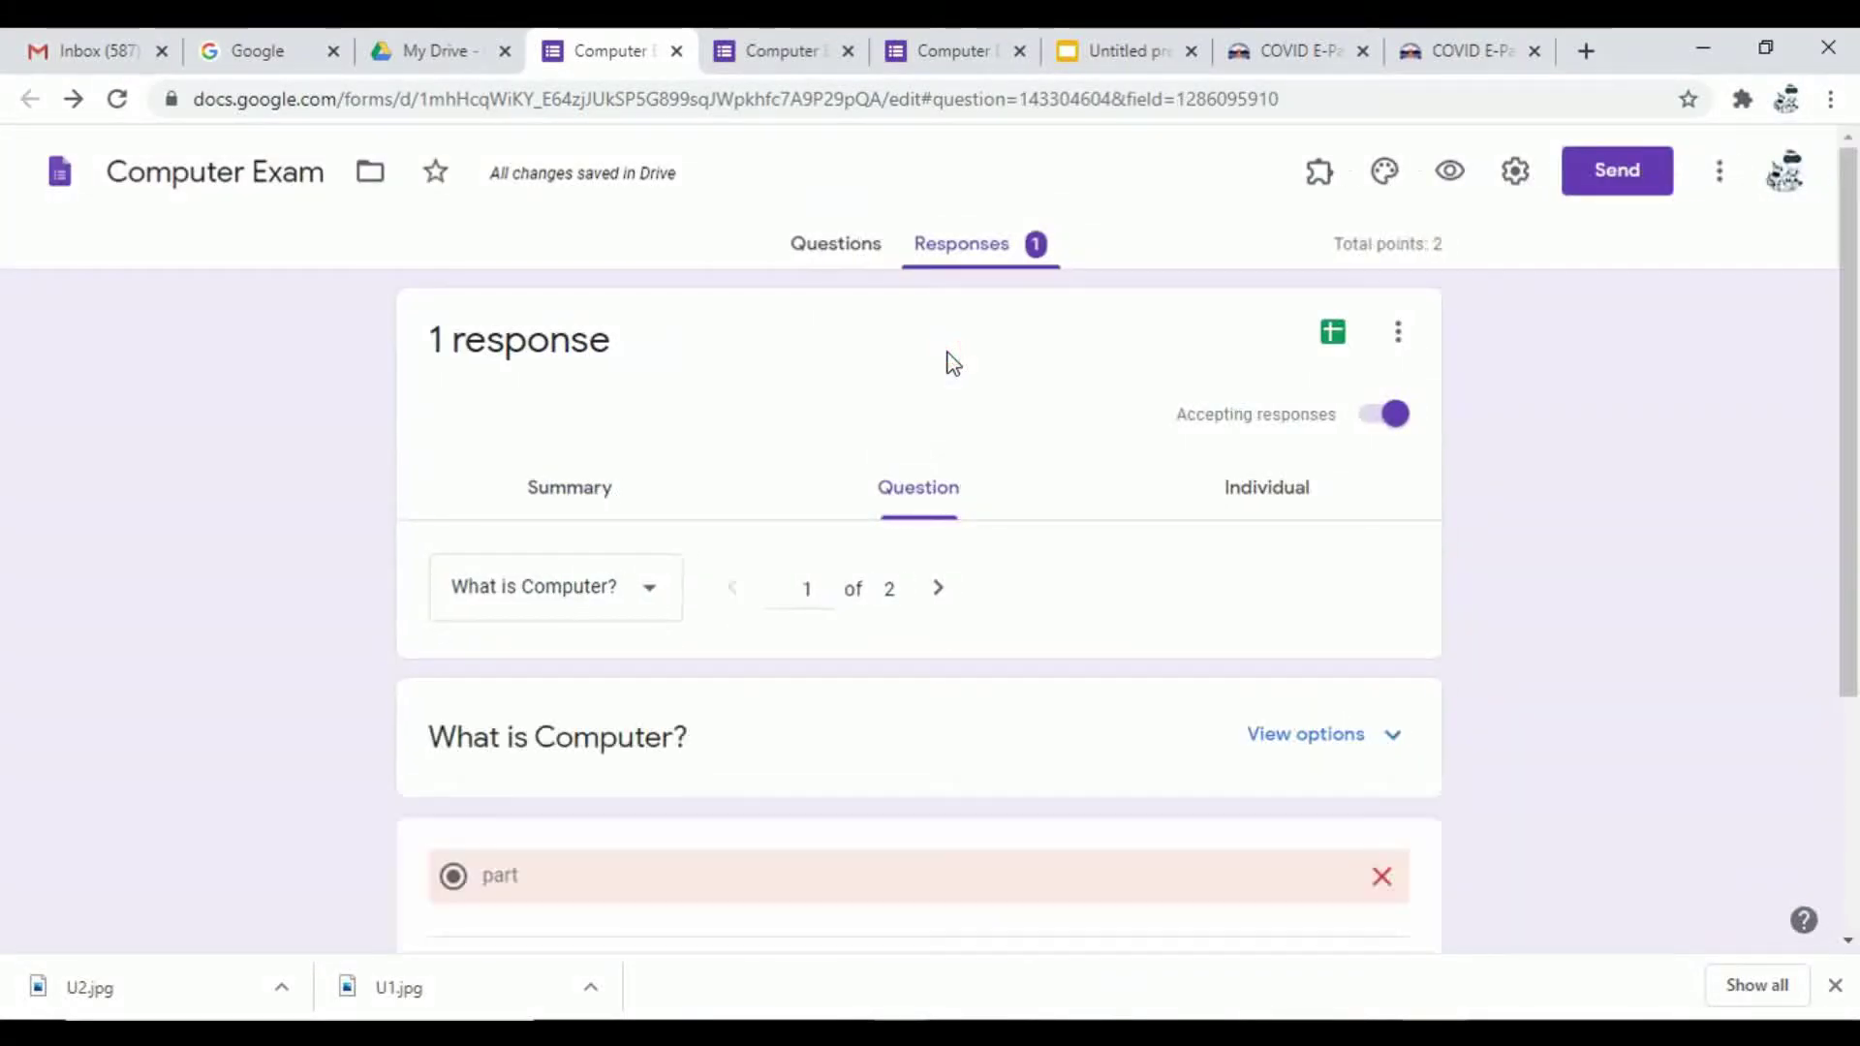
{"action": "left_click", "coordinate": [938, 591]}
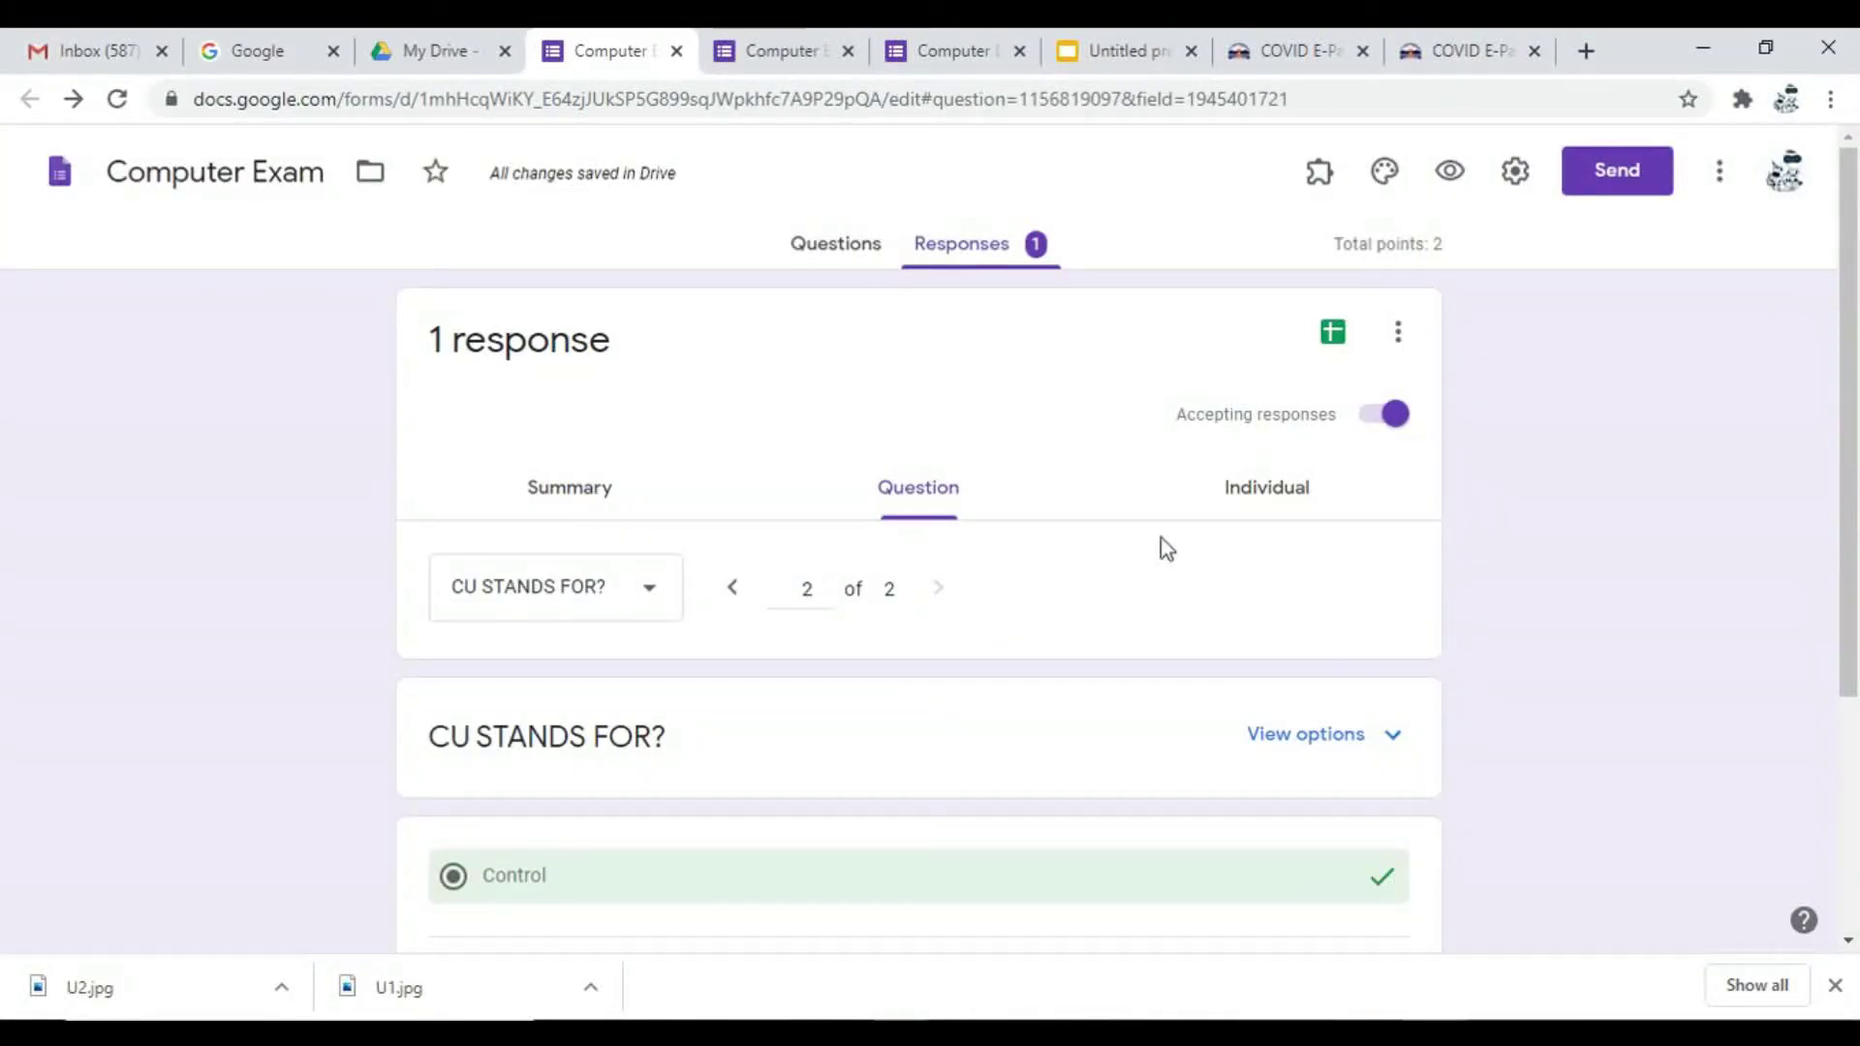
Step: Review the individual response with its score and the marking of each answer
{"action": "left_click", "coordinate": [1277, 492]}
{"action": "scroll", "coordinate": [1277, 493], "scroll_direction": "down", "scroll_amount": 2}
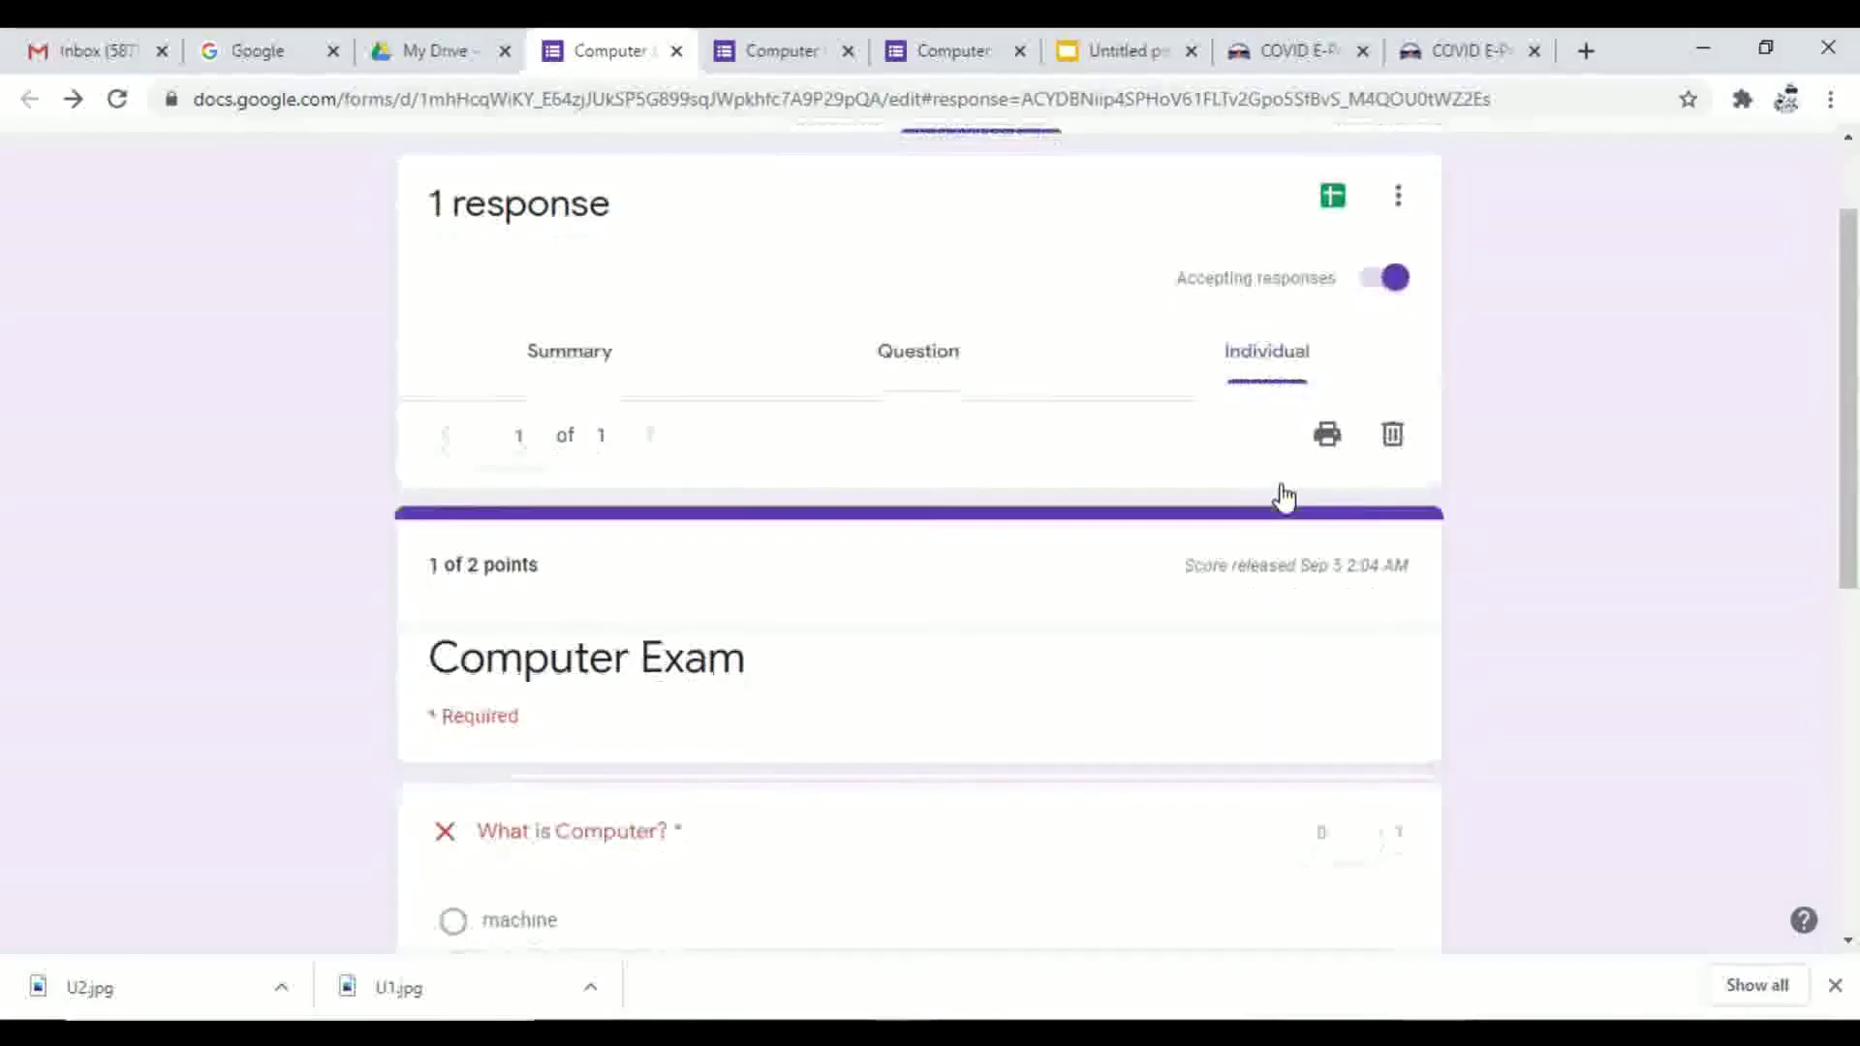
{"action": "scroll", "coordinate": [591, 593], "scroll_direction": "down", "scroll_amount": 8}
{"action": "scroll", "coordinate": [593, 593], "scroll_direction": "up", "scroll_amount": 10}
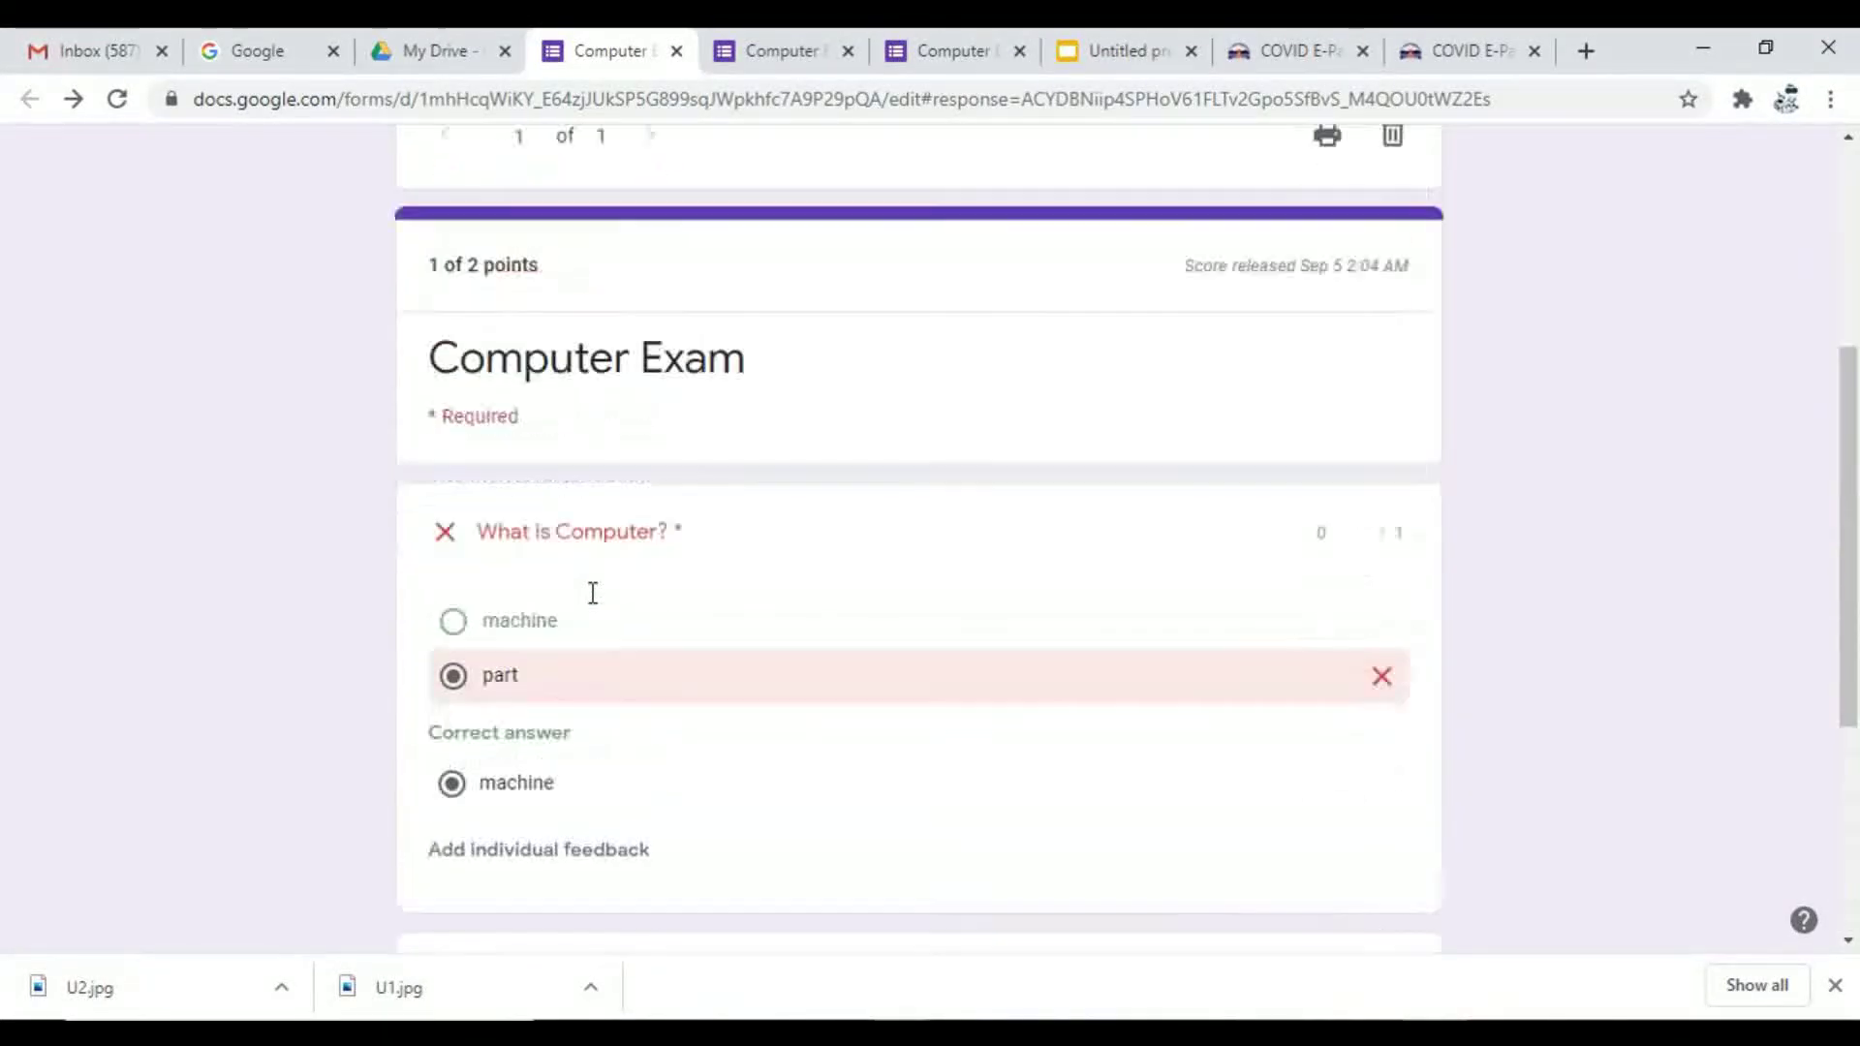
{"action": "left_click", "coordinate": [653, 513]}
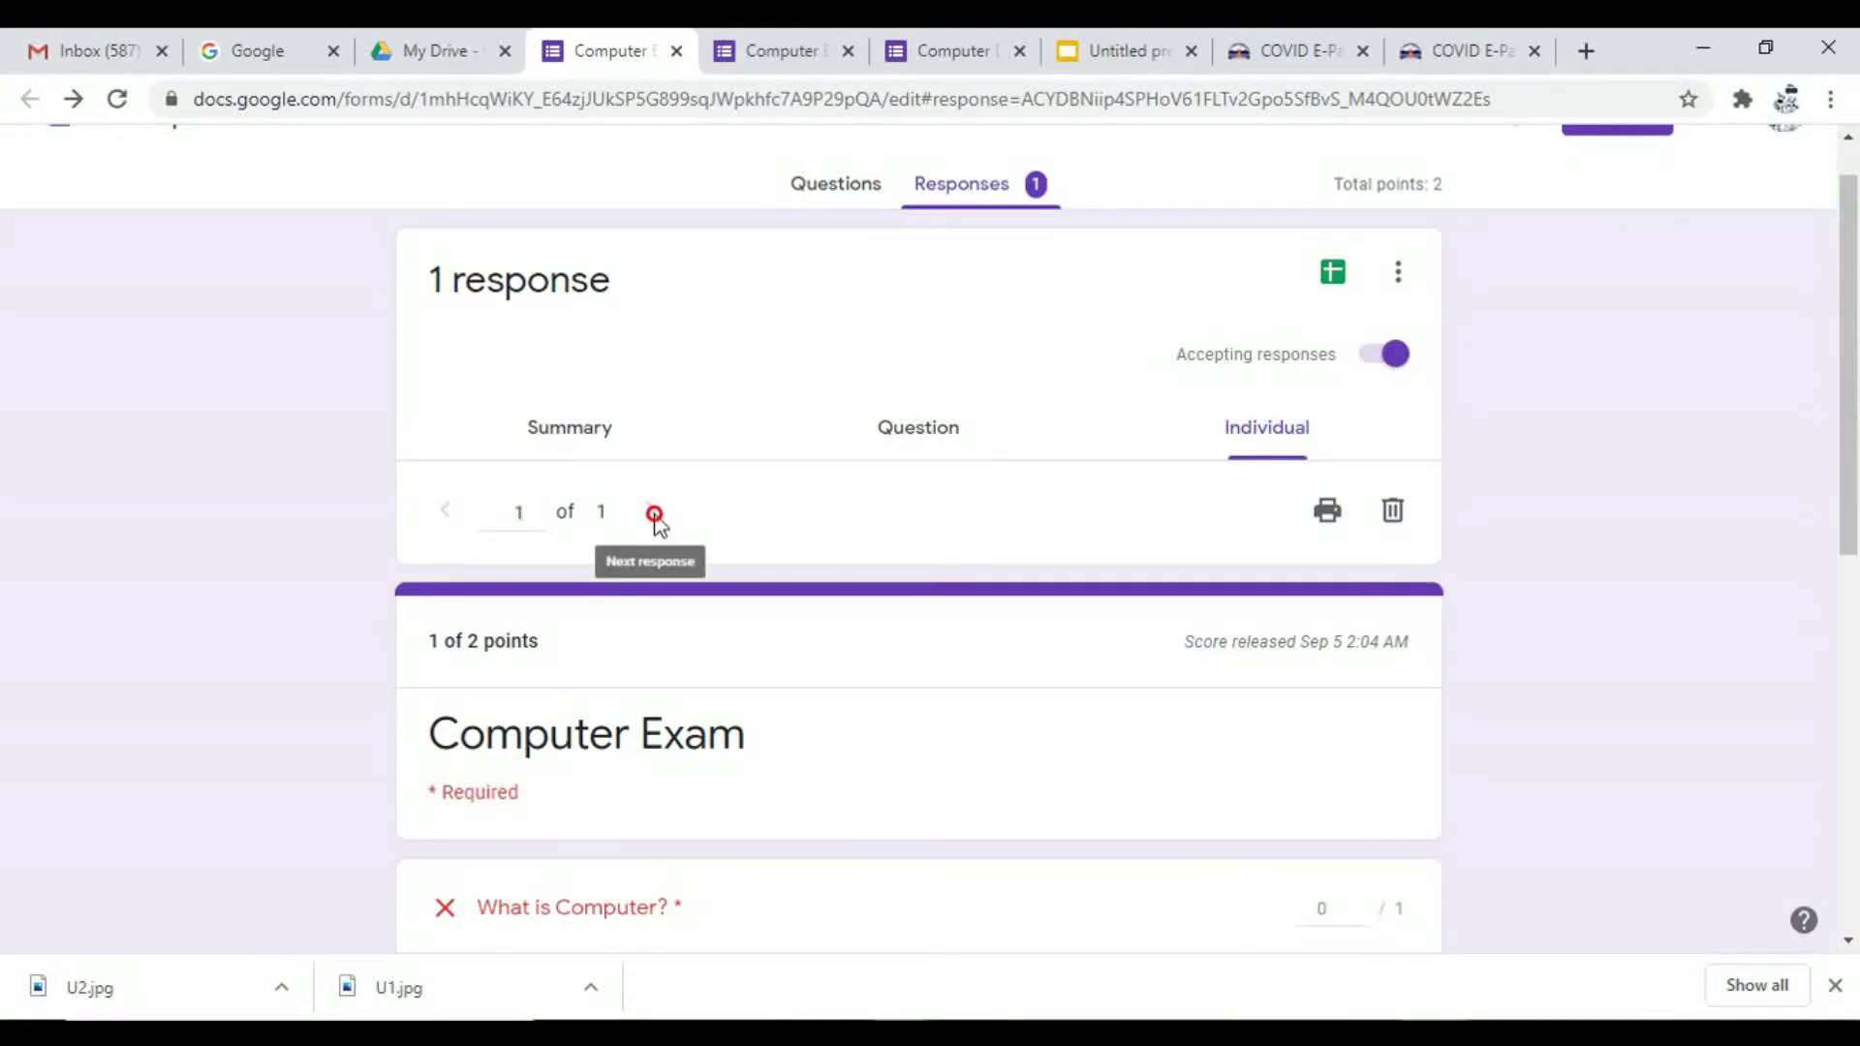
{"action": "scroll", "coordinate": [915, 518], "scroll_direction": "up", "scroll_amount": 1}
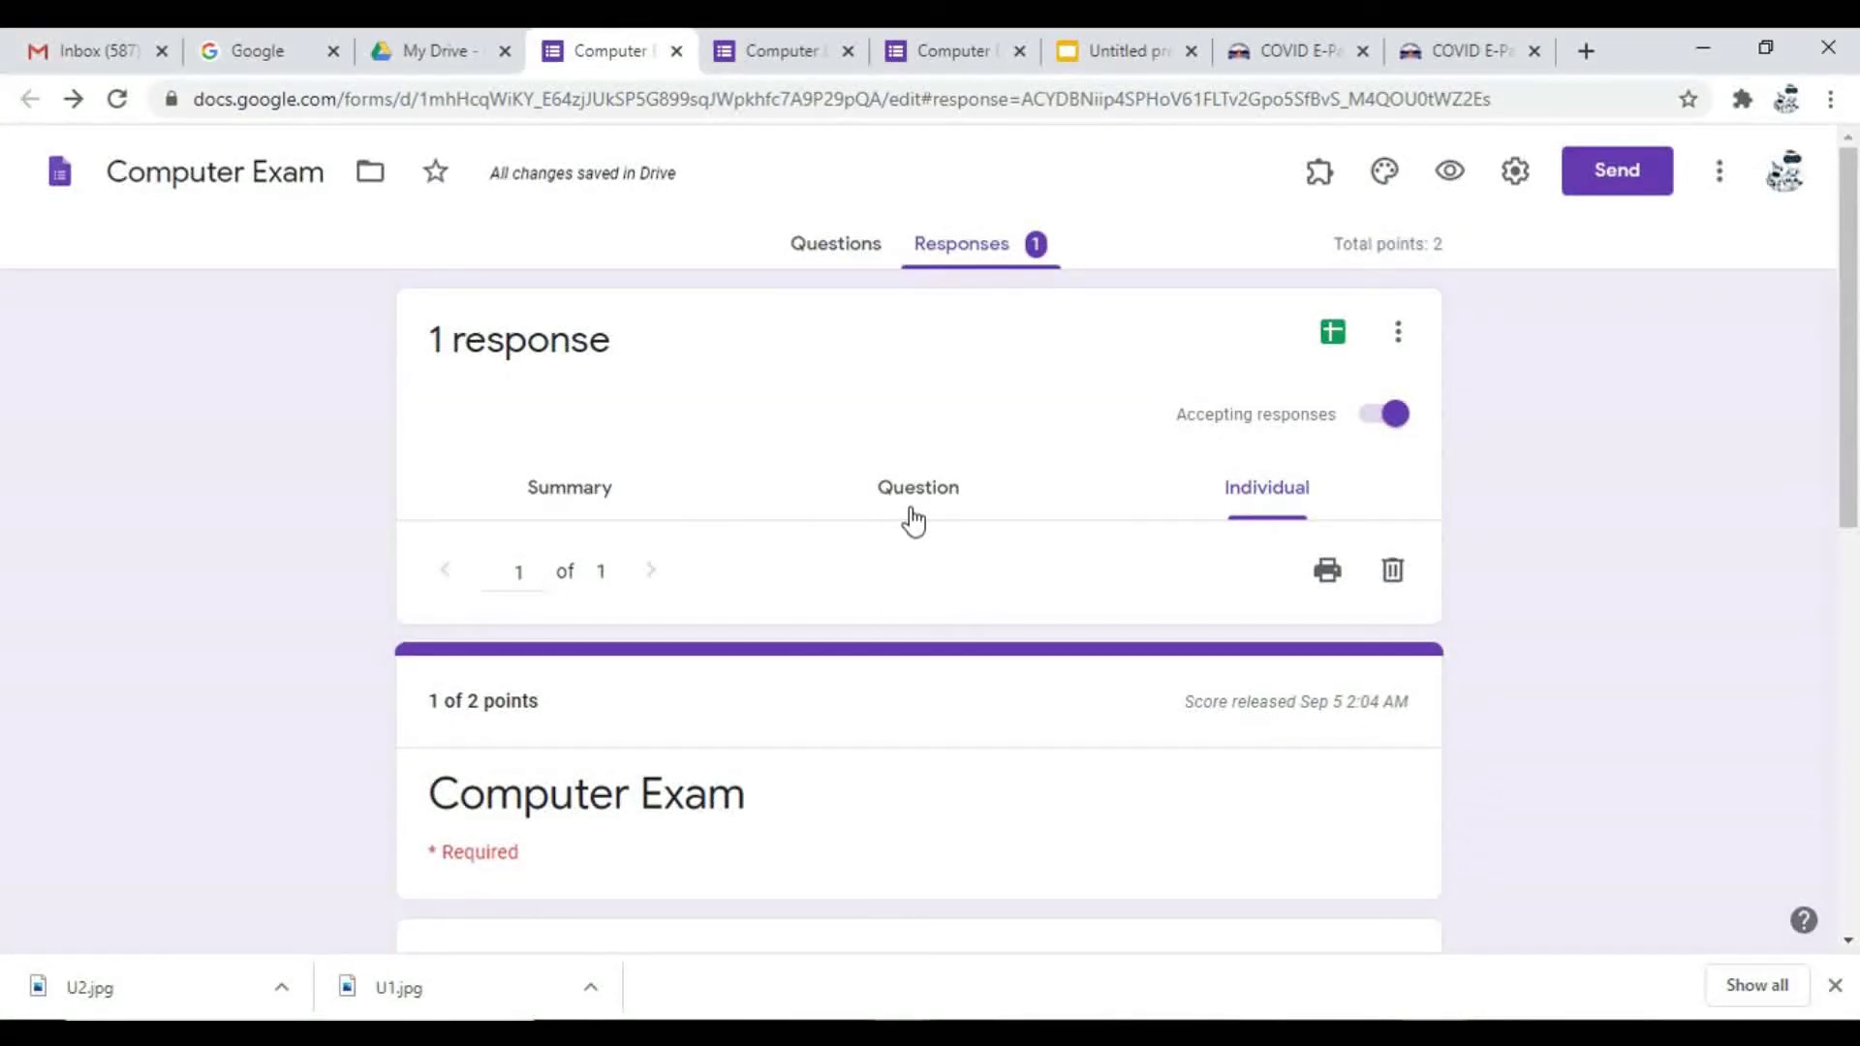
Step: Create a new spreadsheet "Computer Exam (Responses)" as the response destination and return to the form
{"action": "left_click", "coordinate": [1333, 334]}
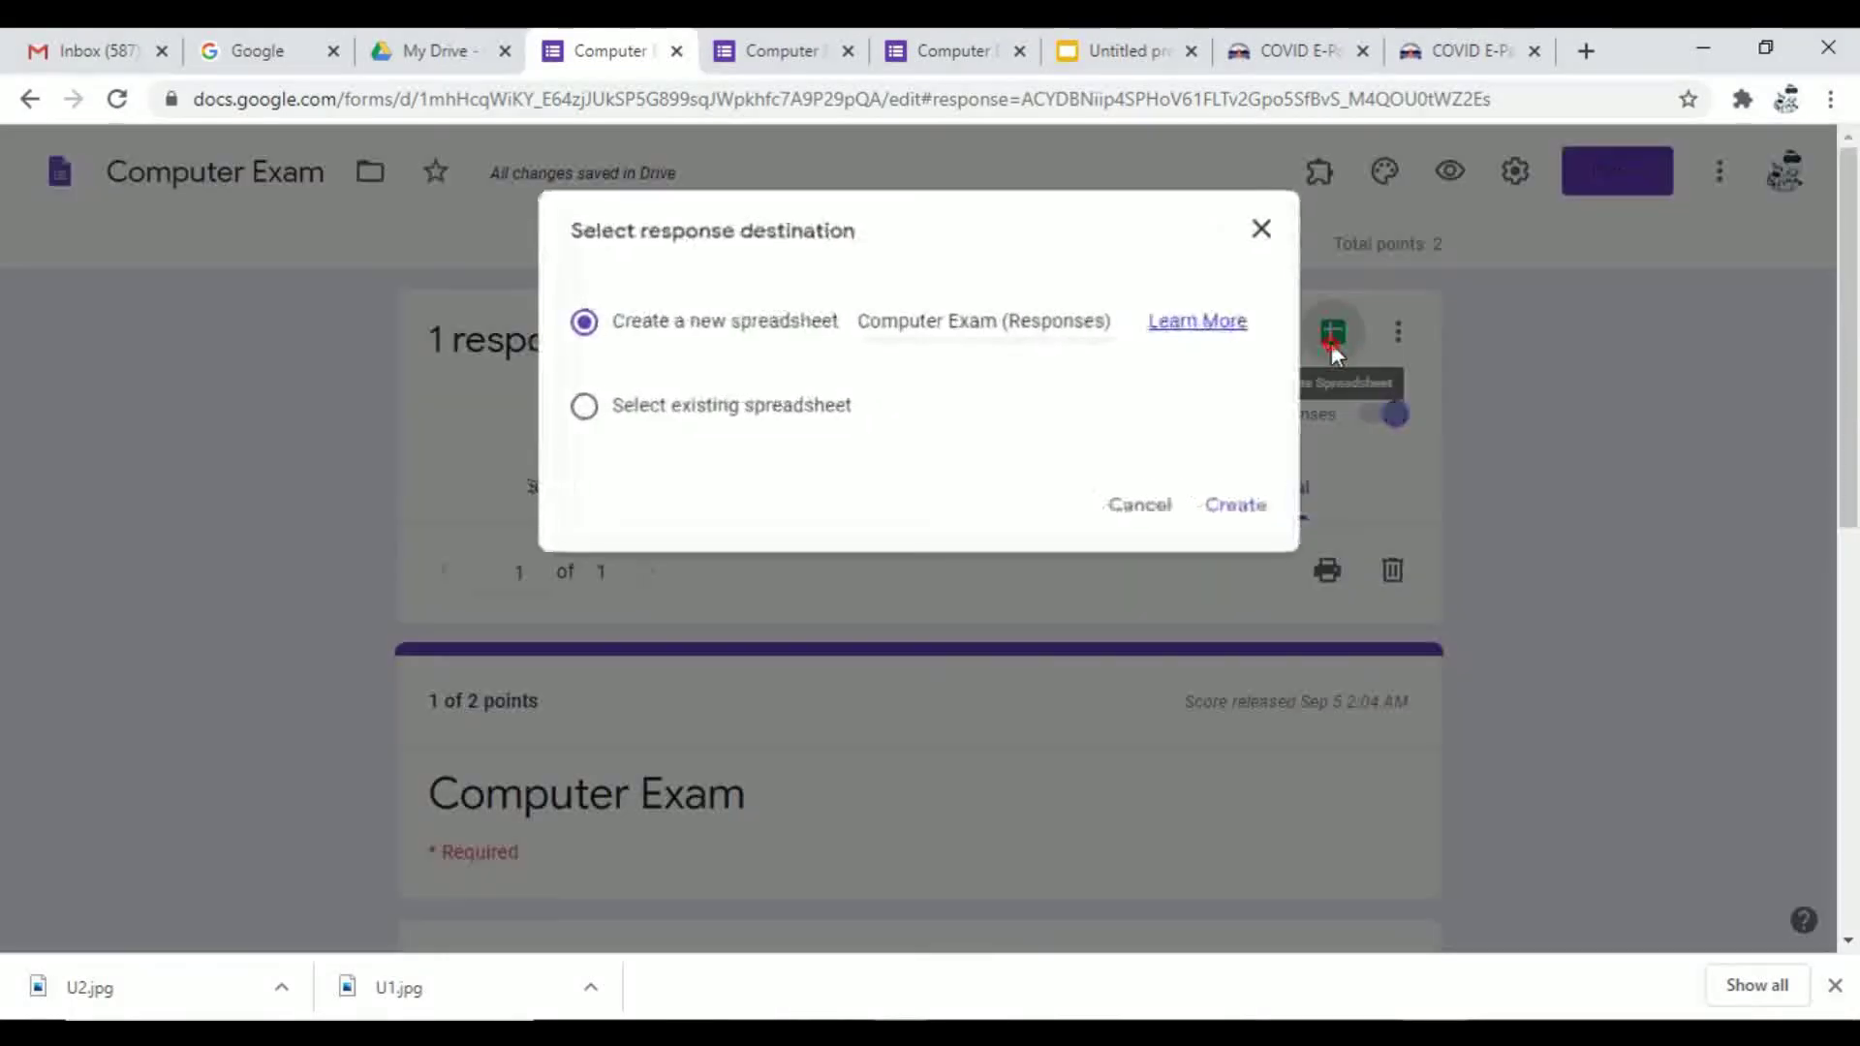
{"action": "left_click", "coordinate": [1235, 505]}
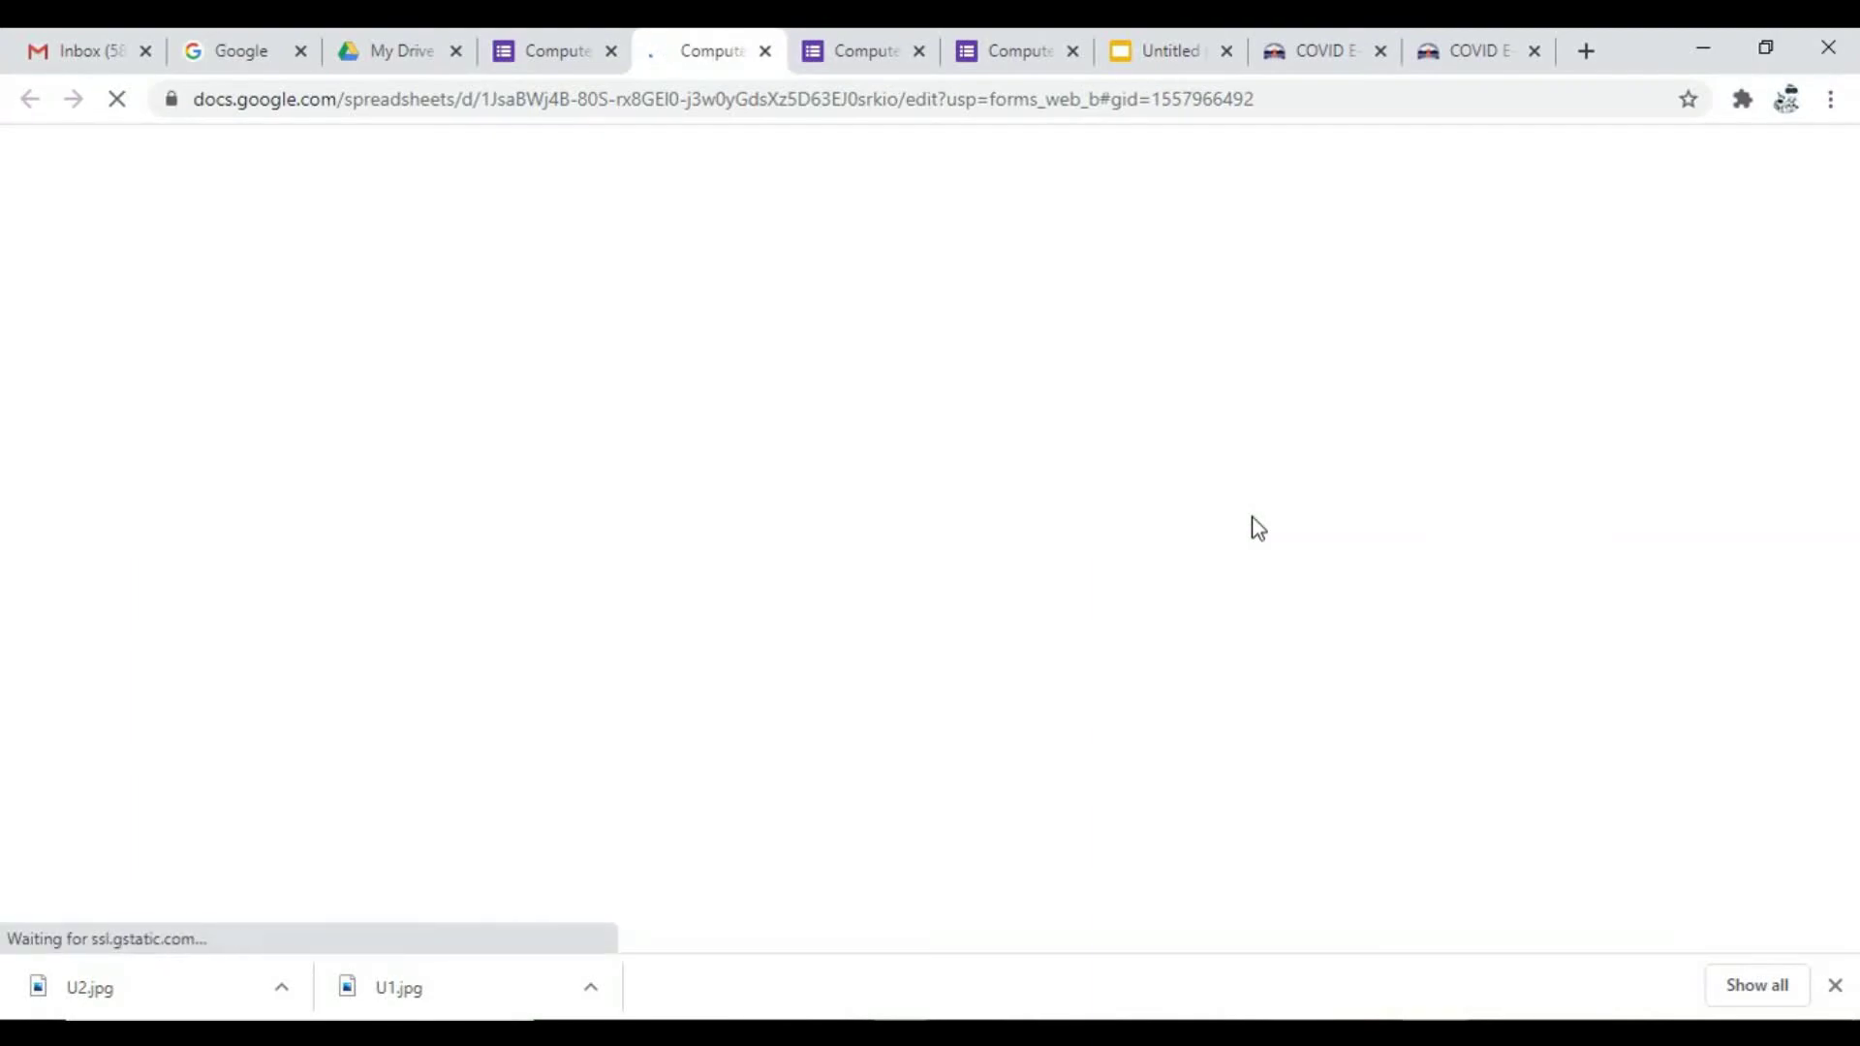
{"action": "left_click", "coordinate": [575, 44]}
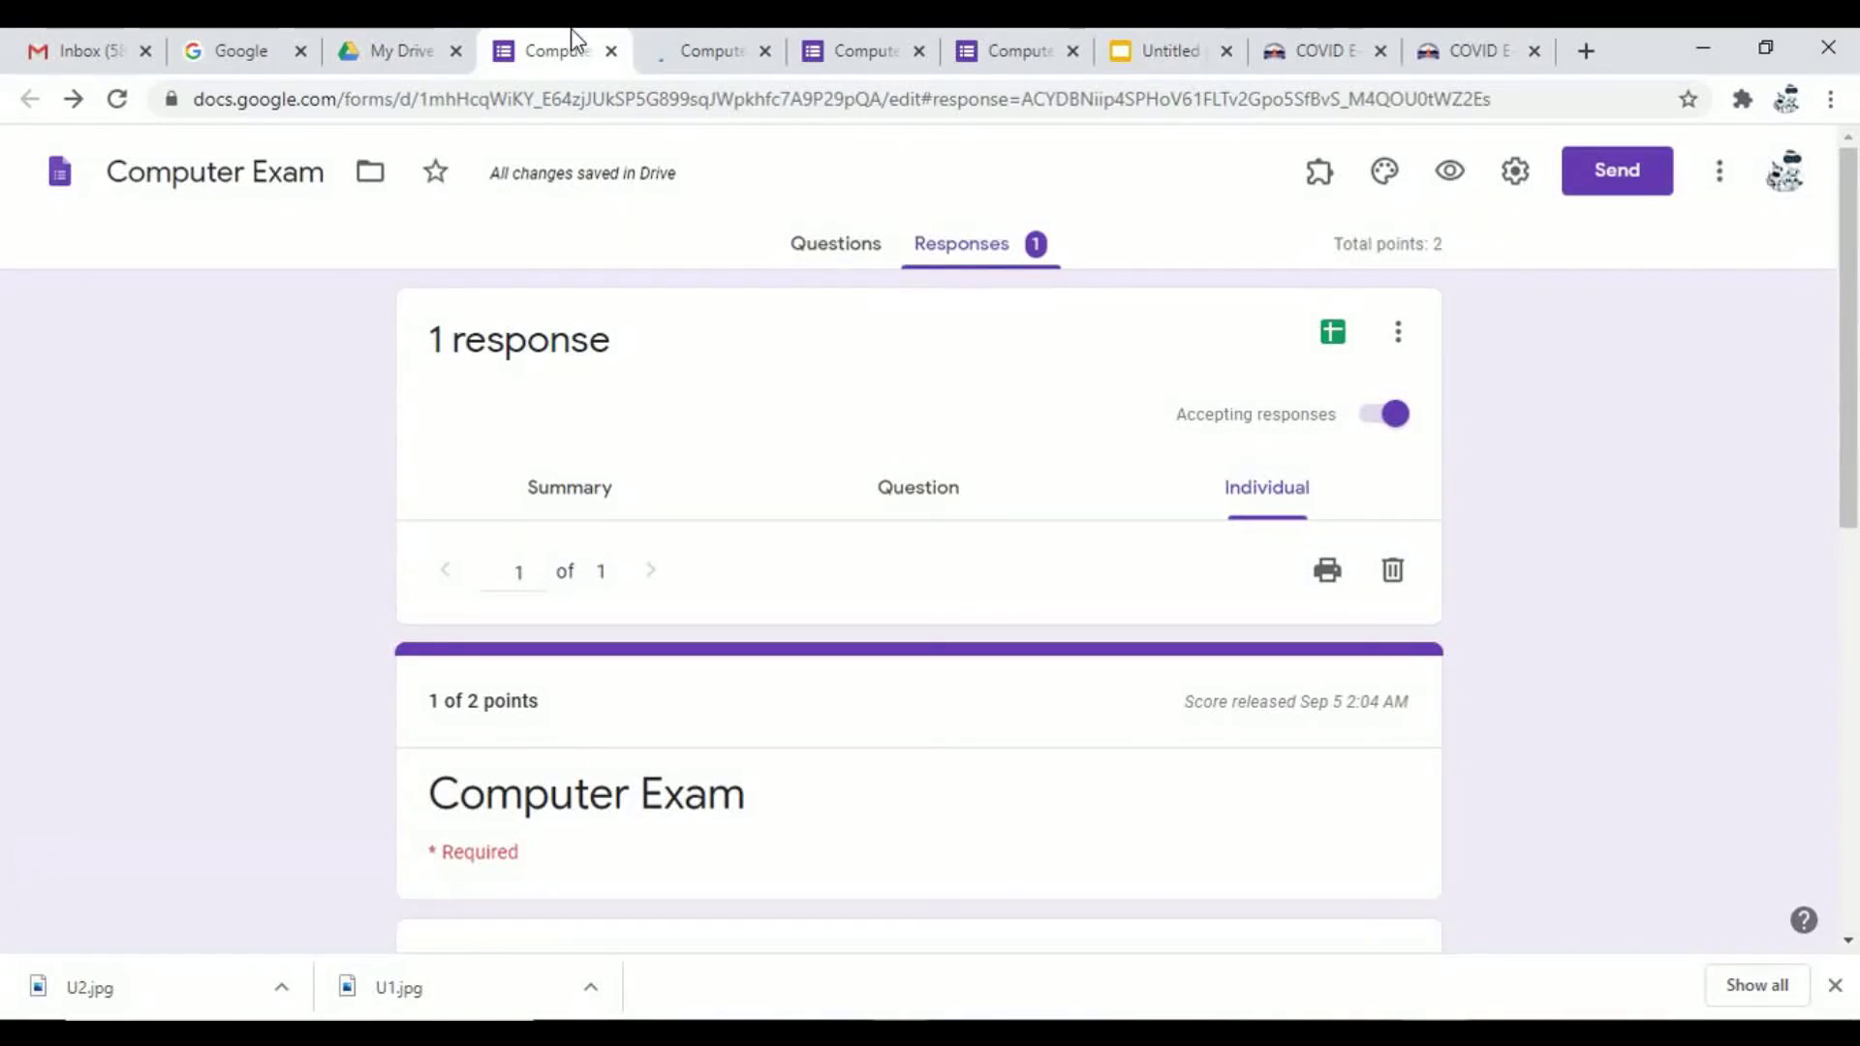
Step: Open the "Computer Exam (Responses)" spreadsheet and check its recorded response and the available download formats
{"action": "left_click", "coordinate": [742, 41]}
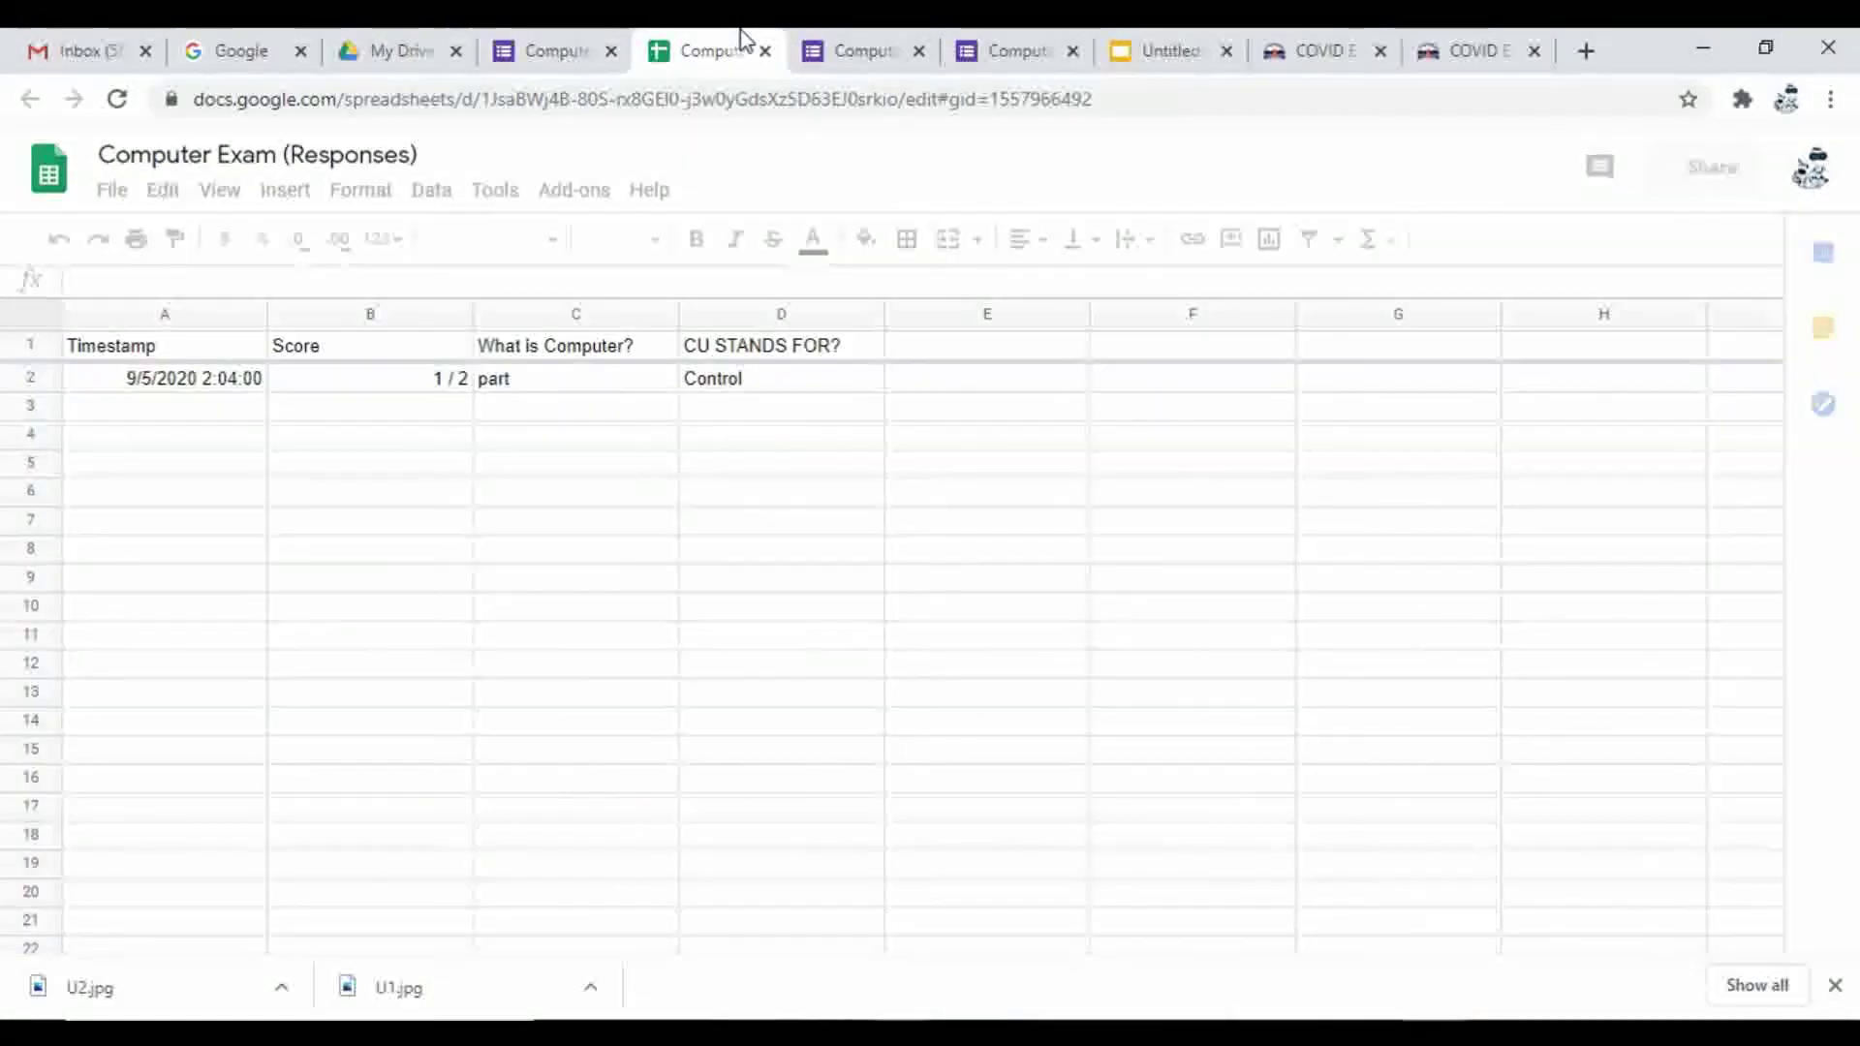
{"action": "left_click", "coordinate": [113, 194]}
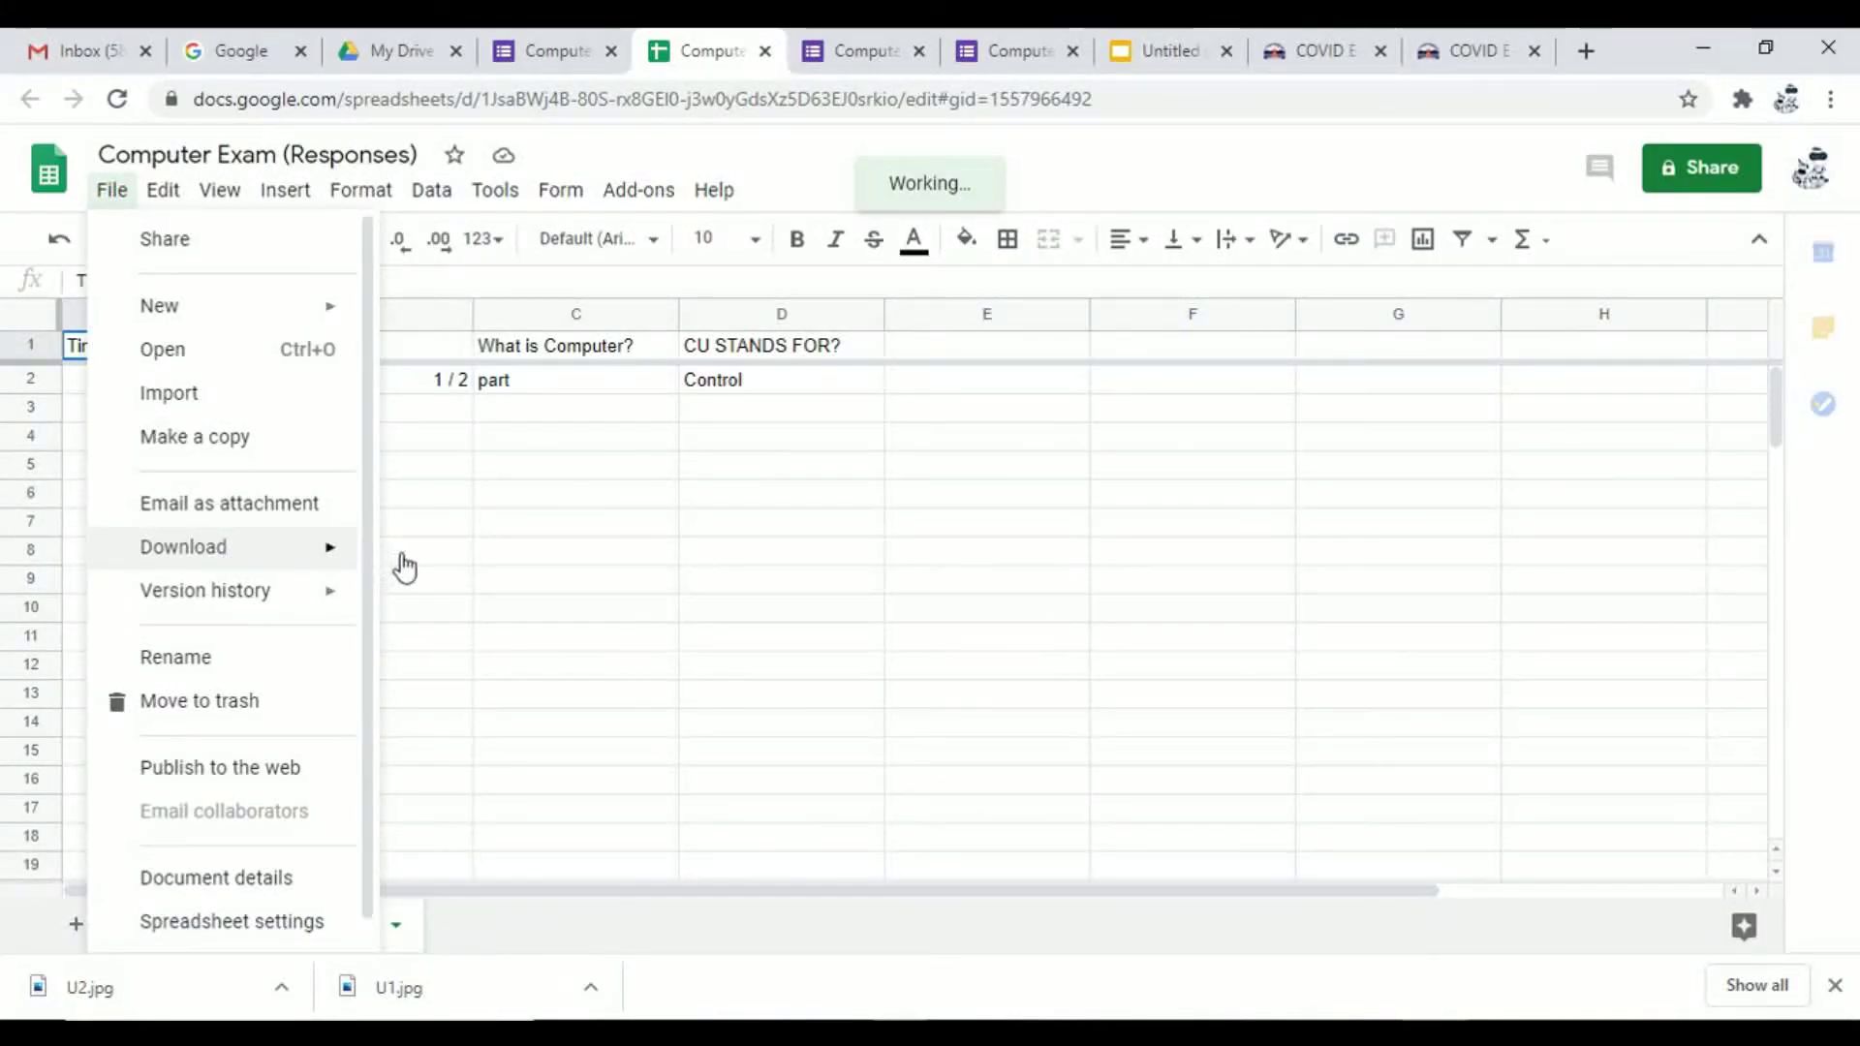
{"action": "mouse_move", "coordinate": [225, 560]}
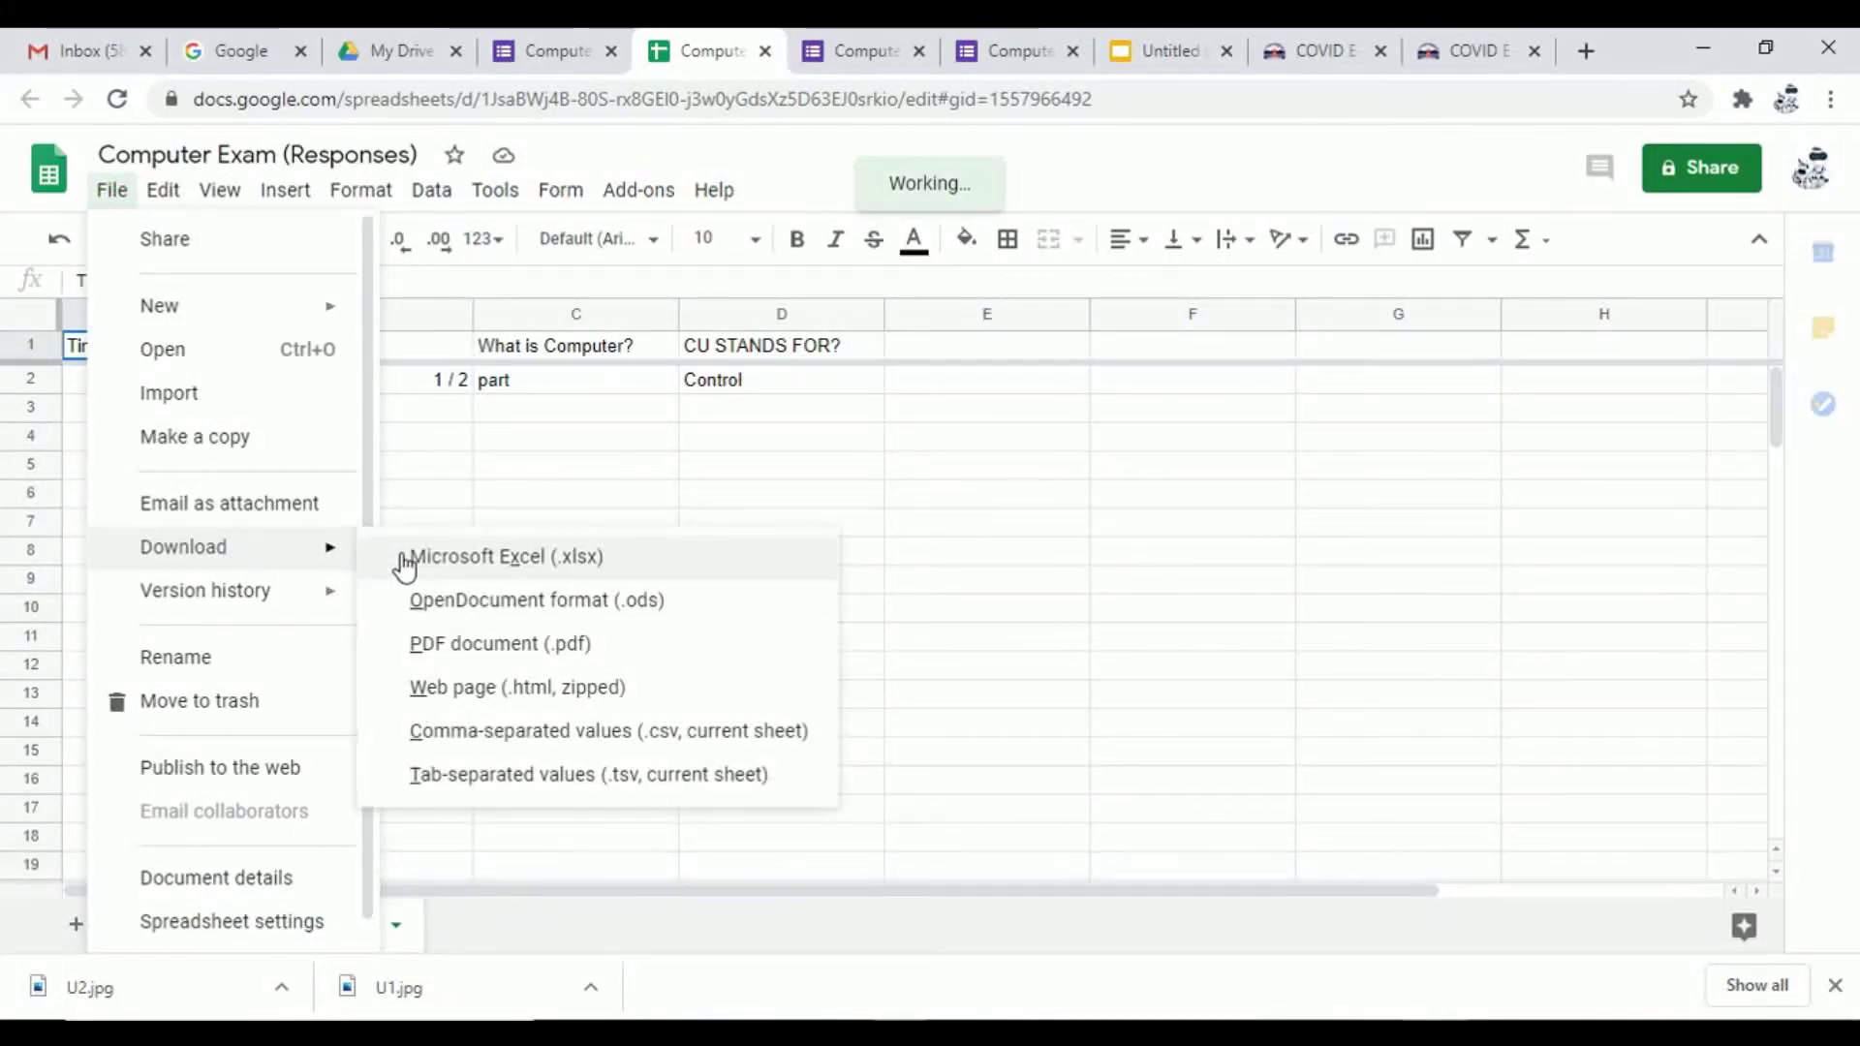
{"action": "left_click", "coordinate": [922, 494]}
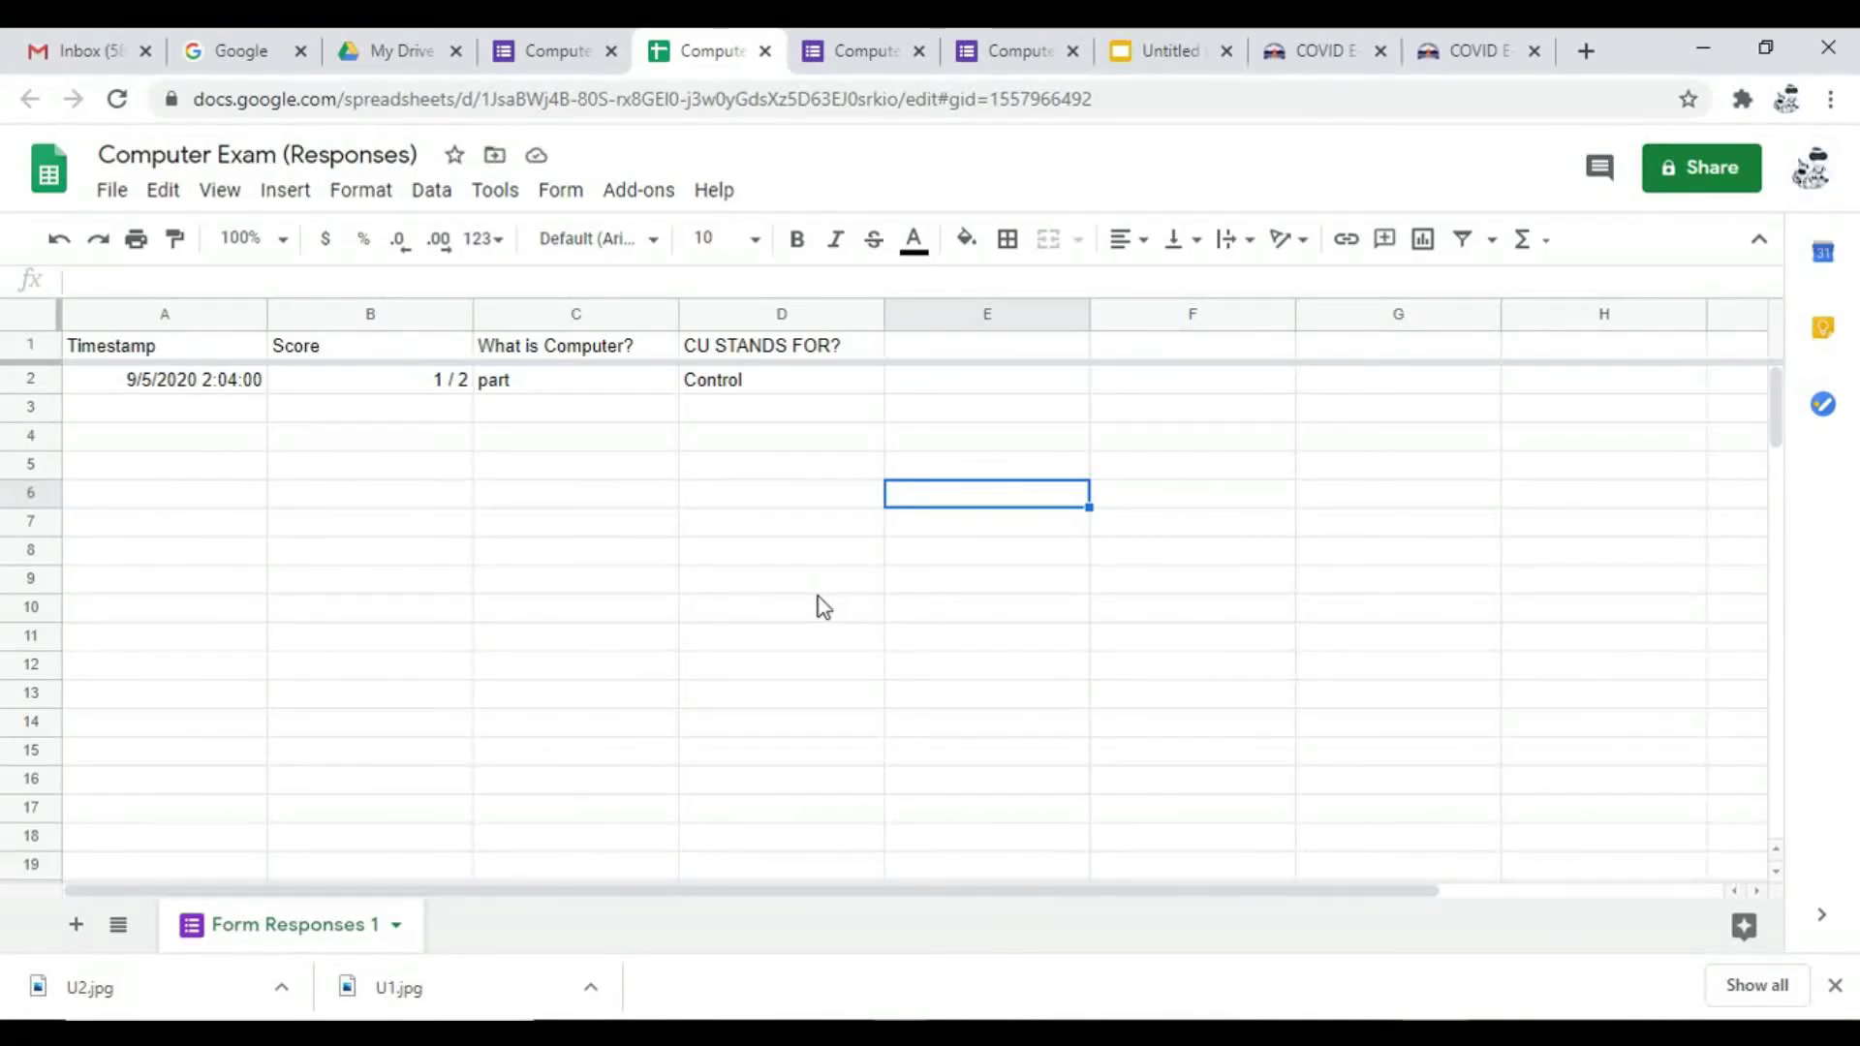
Step: Return to the "Computer Exam" form and review its questions, then the marking and points in the individual response
{"action": "left_click", "coordinate": [546, 39]}
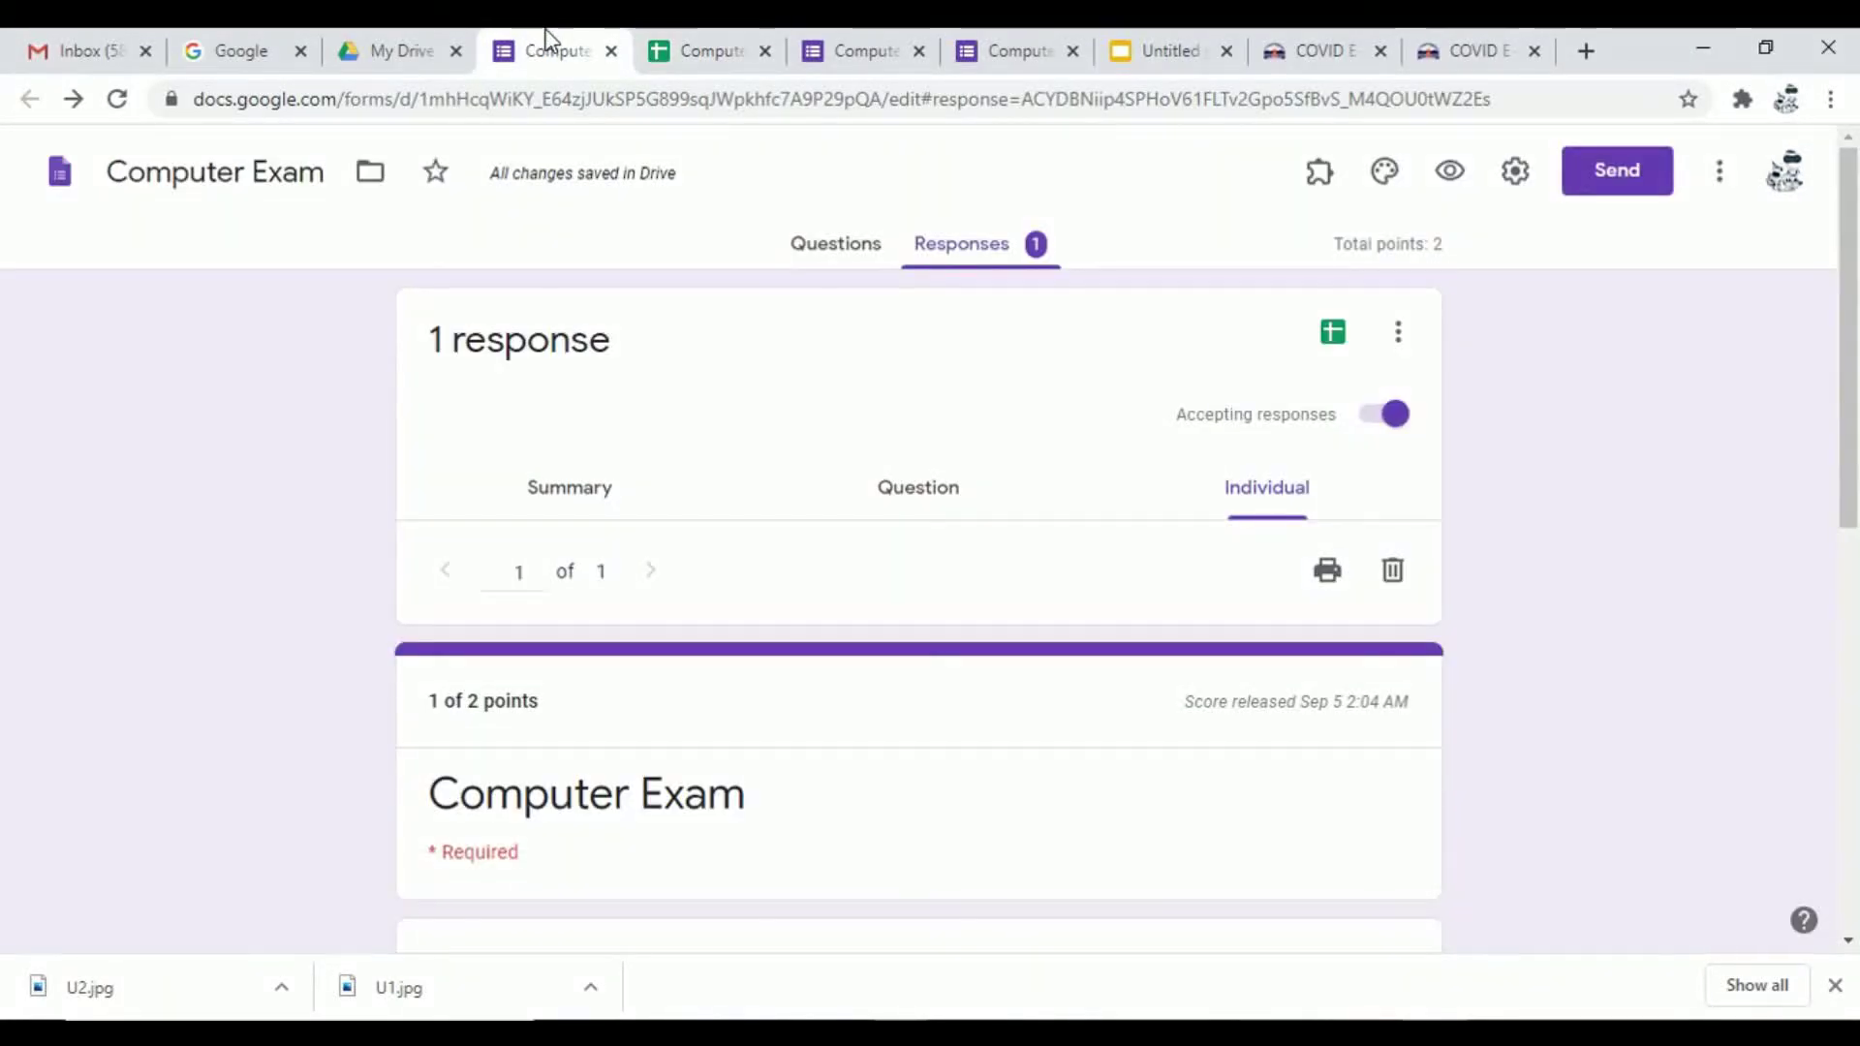
{"action": "left_click", "coordinate": [878, 258]}
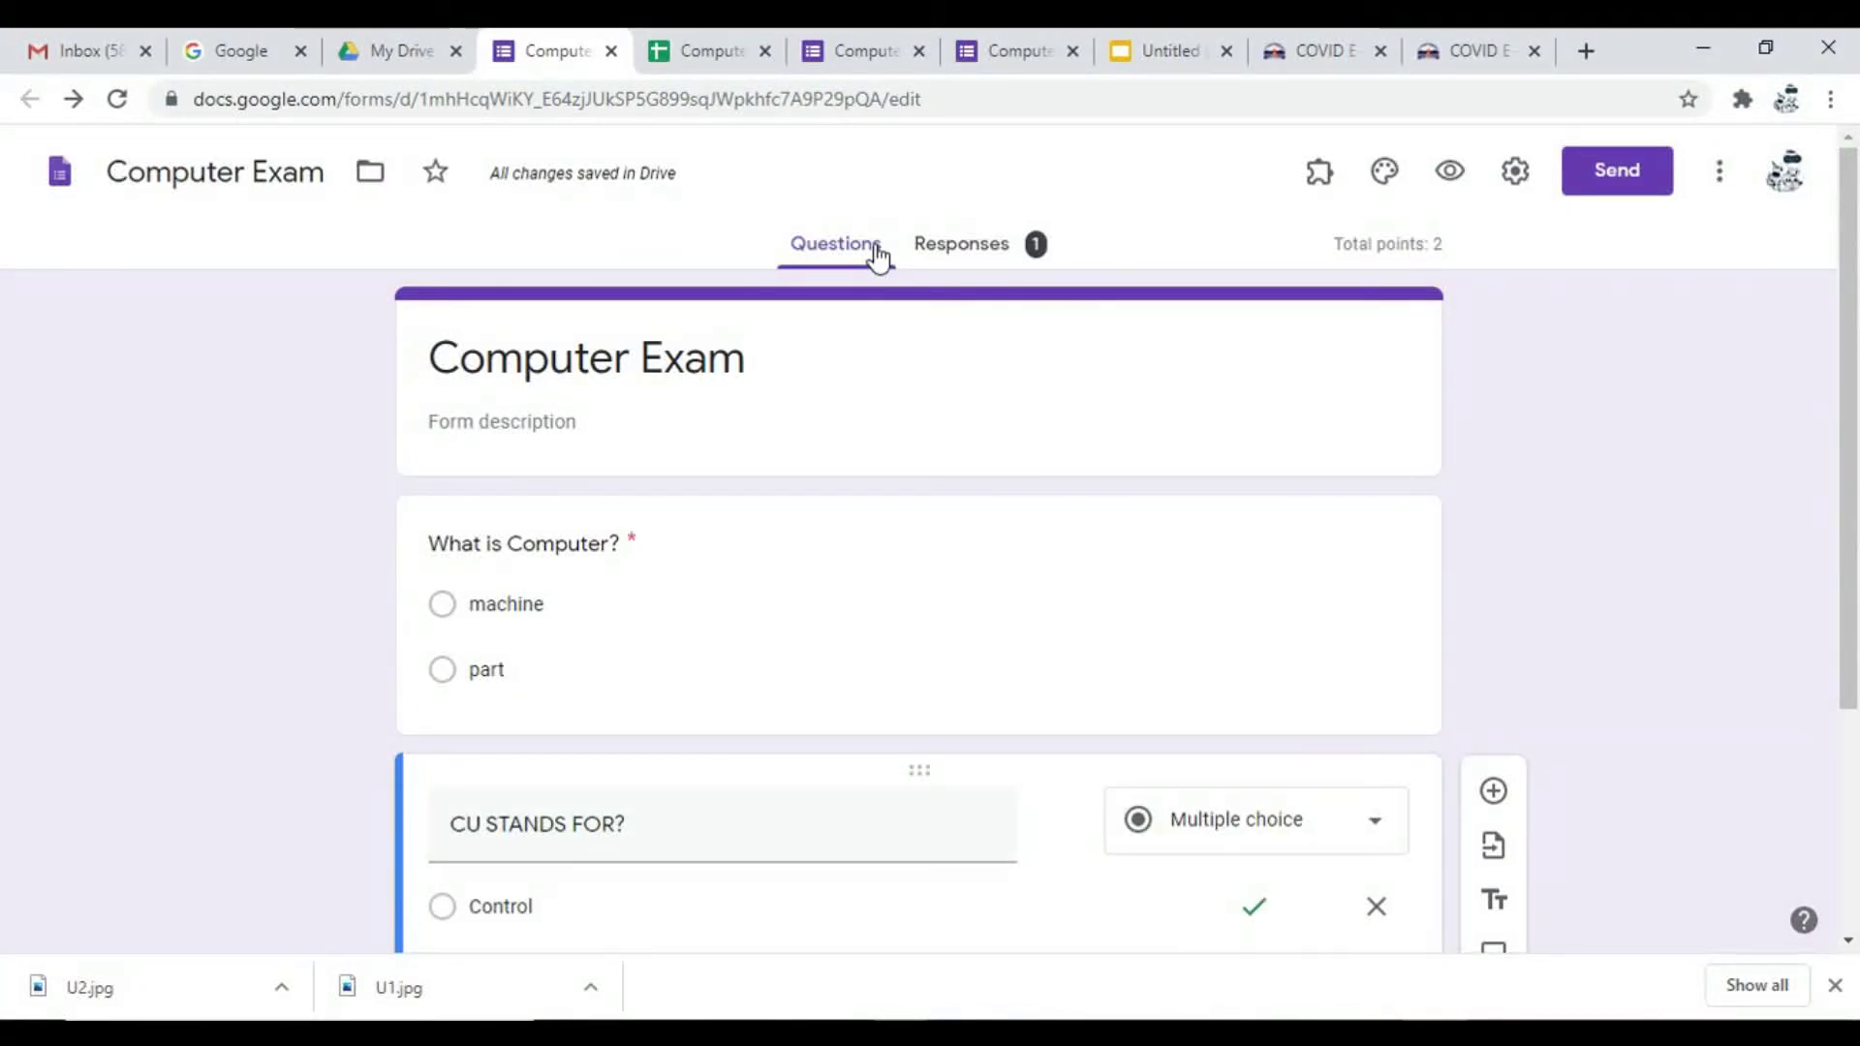
{"action": "left_click", "coordinate": [1000, 254]}
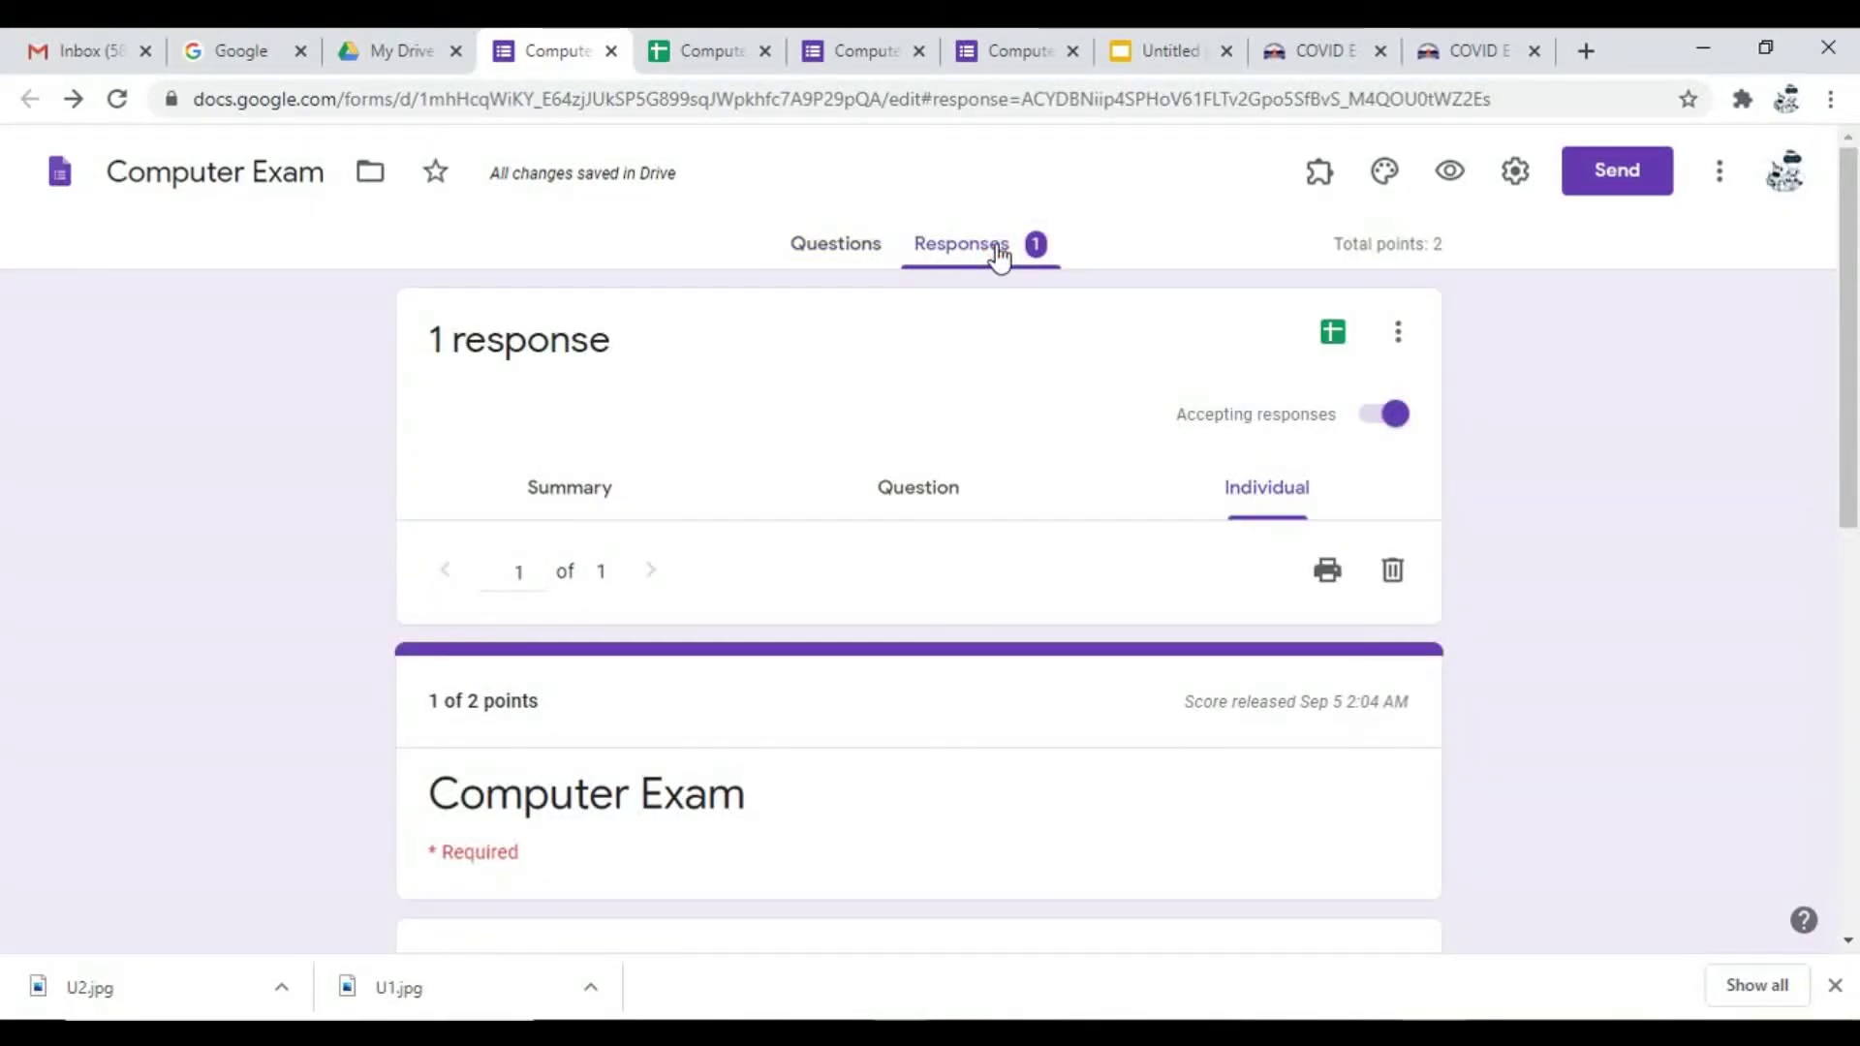
{"action": "left_click", "coordinate": [816, 253]}
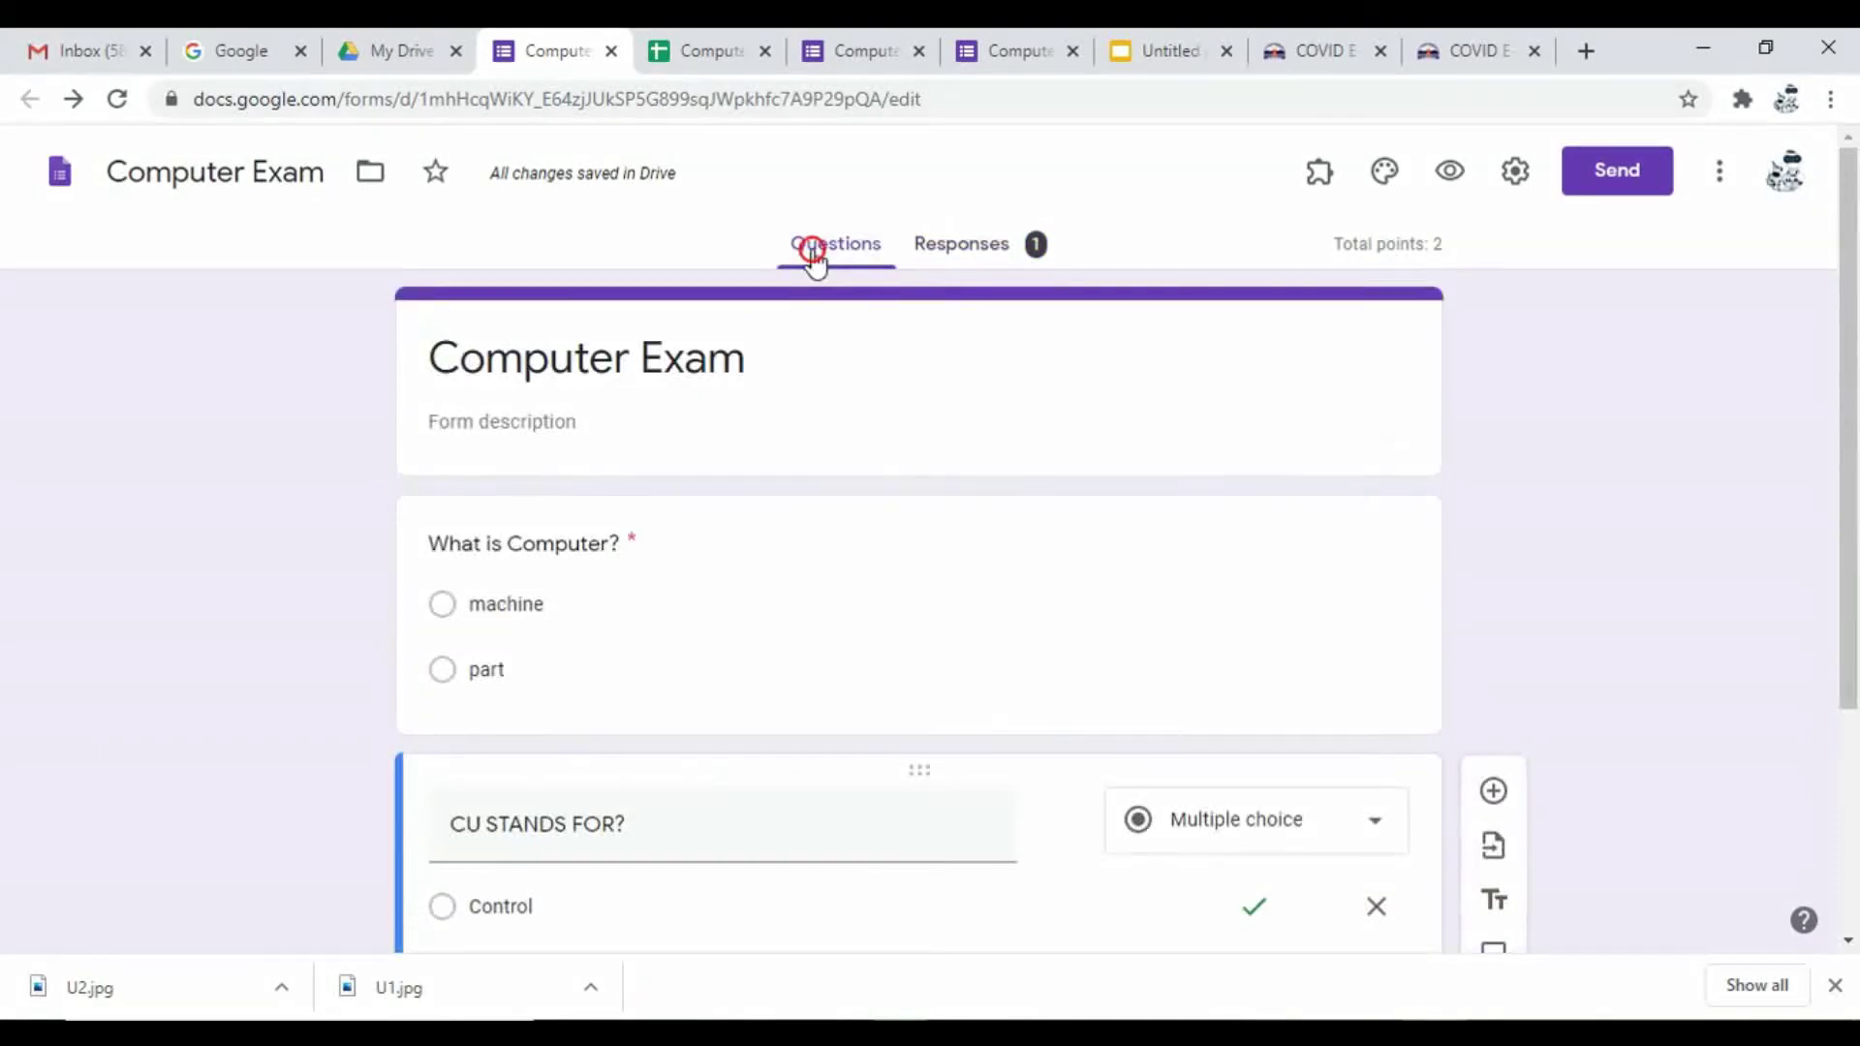
{"action": "left_click", "coordinate": [995, 260]}
{"action": "scroll", "coordinate": [693, 718], "scroll_direction": "down", "scroll_amount": 4}
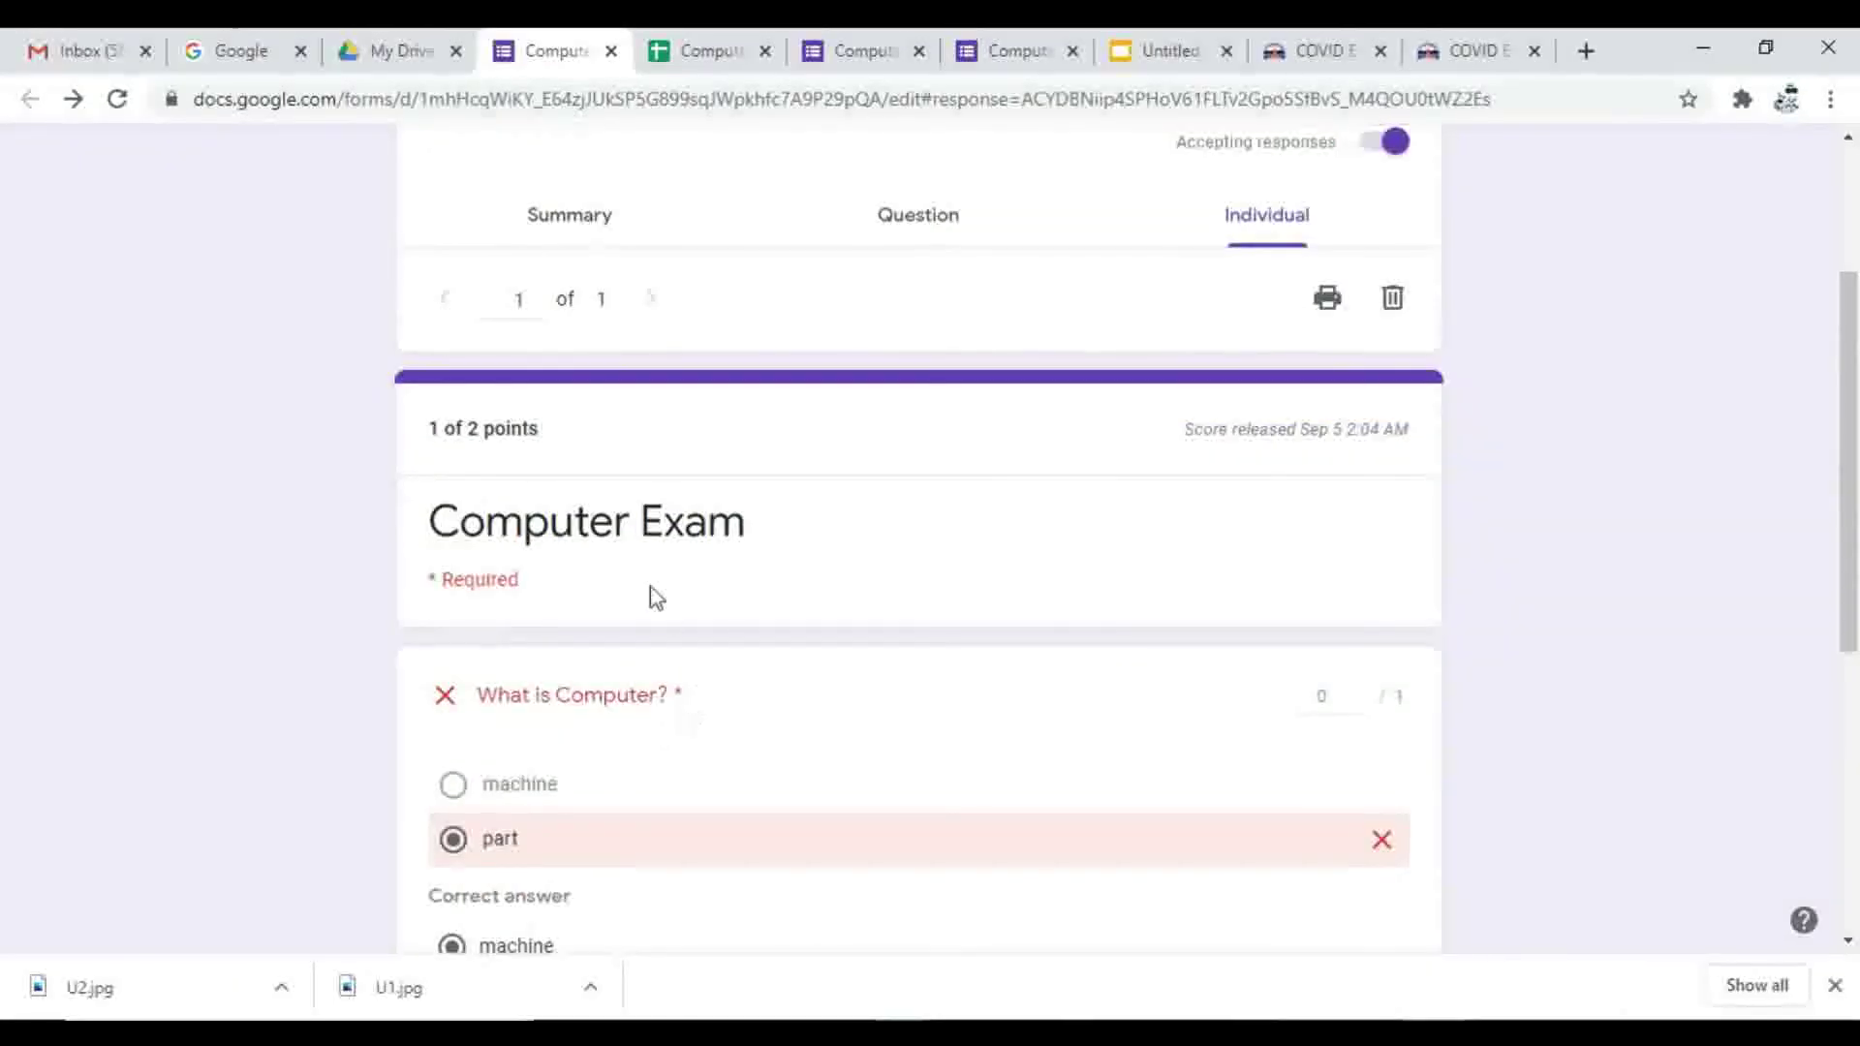
{"action": "scroll", "coordinate": [460, 717], "scroll_direction": "down", "scroll_amount": 3}
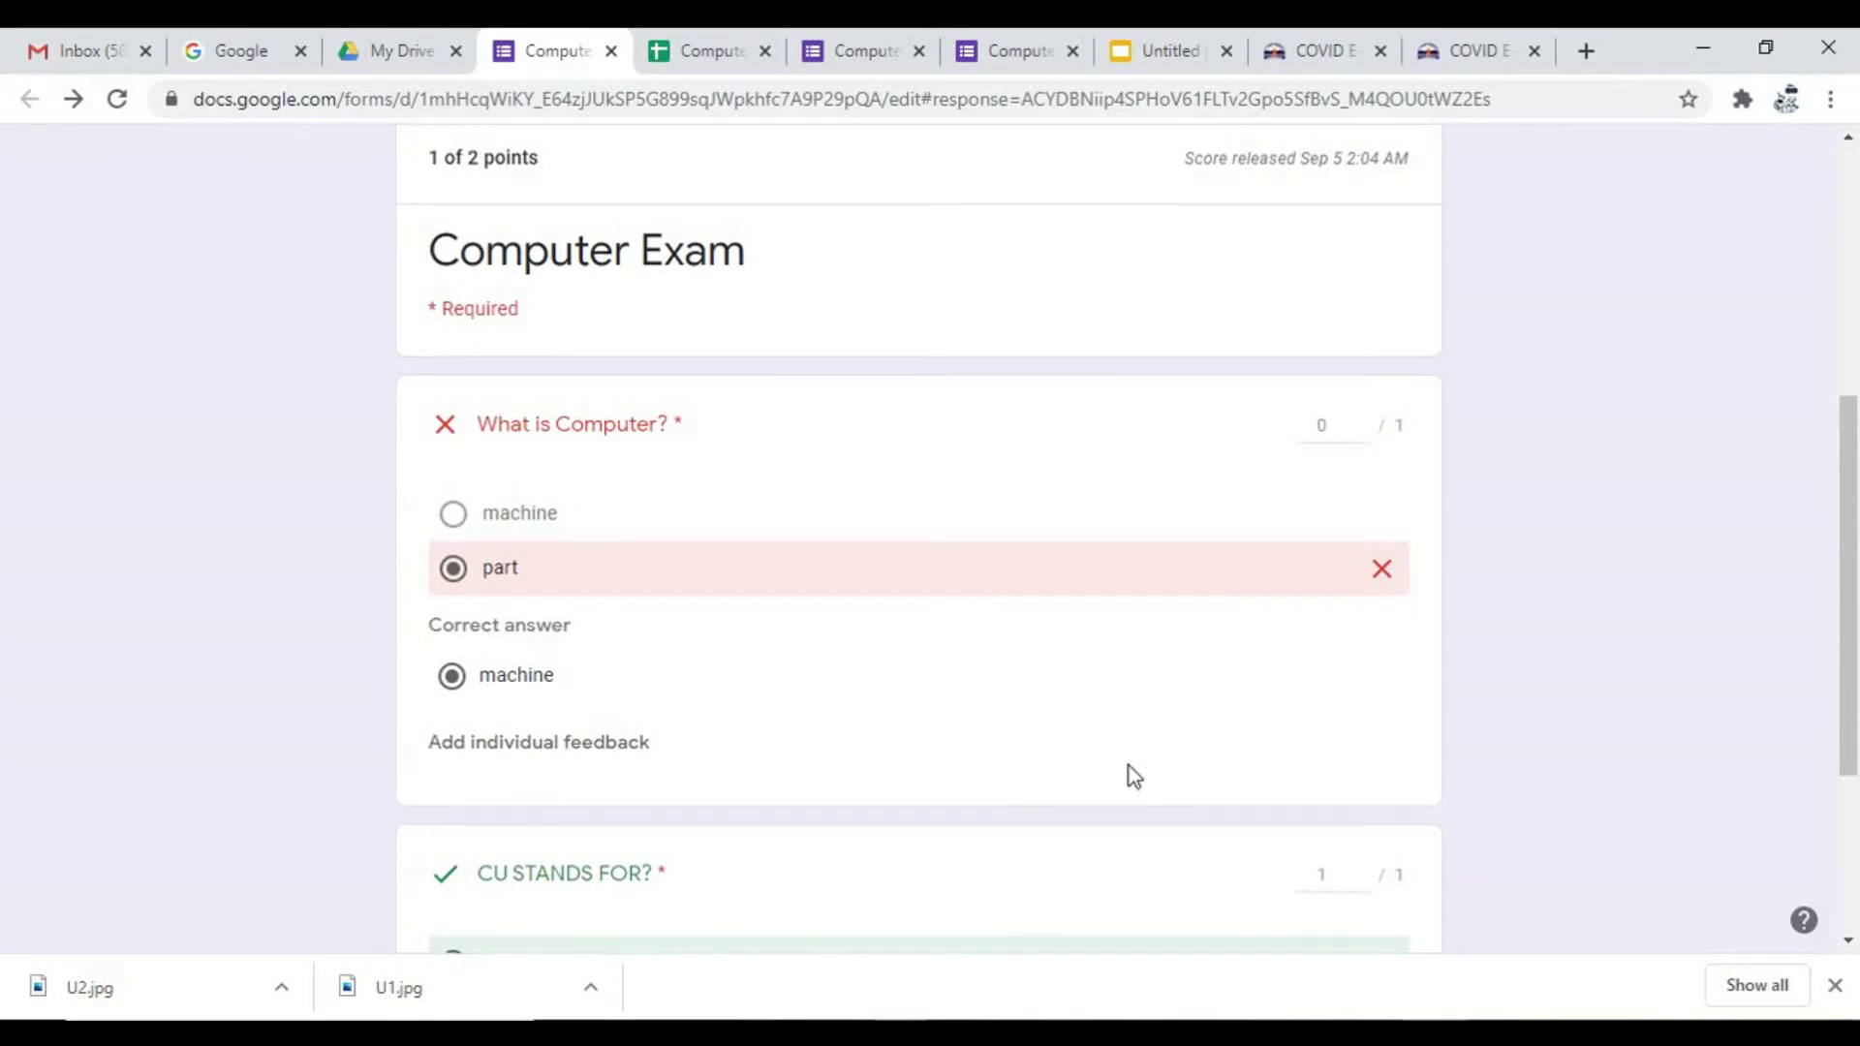
{"action": "scroll", "coordinate": [1129, 770], "scroll_direction": "up", "scroll_amount": 4}
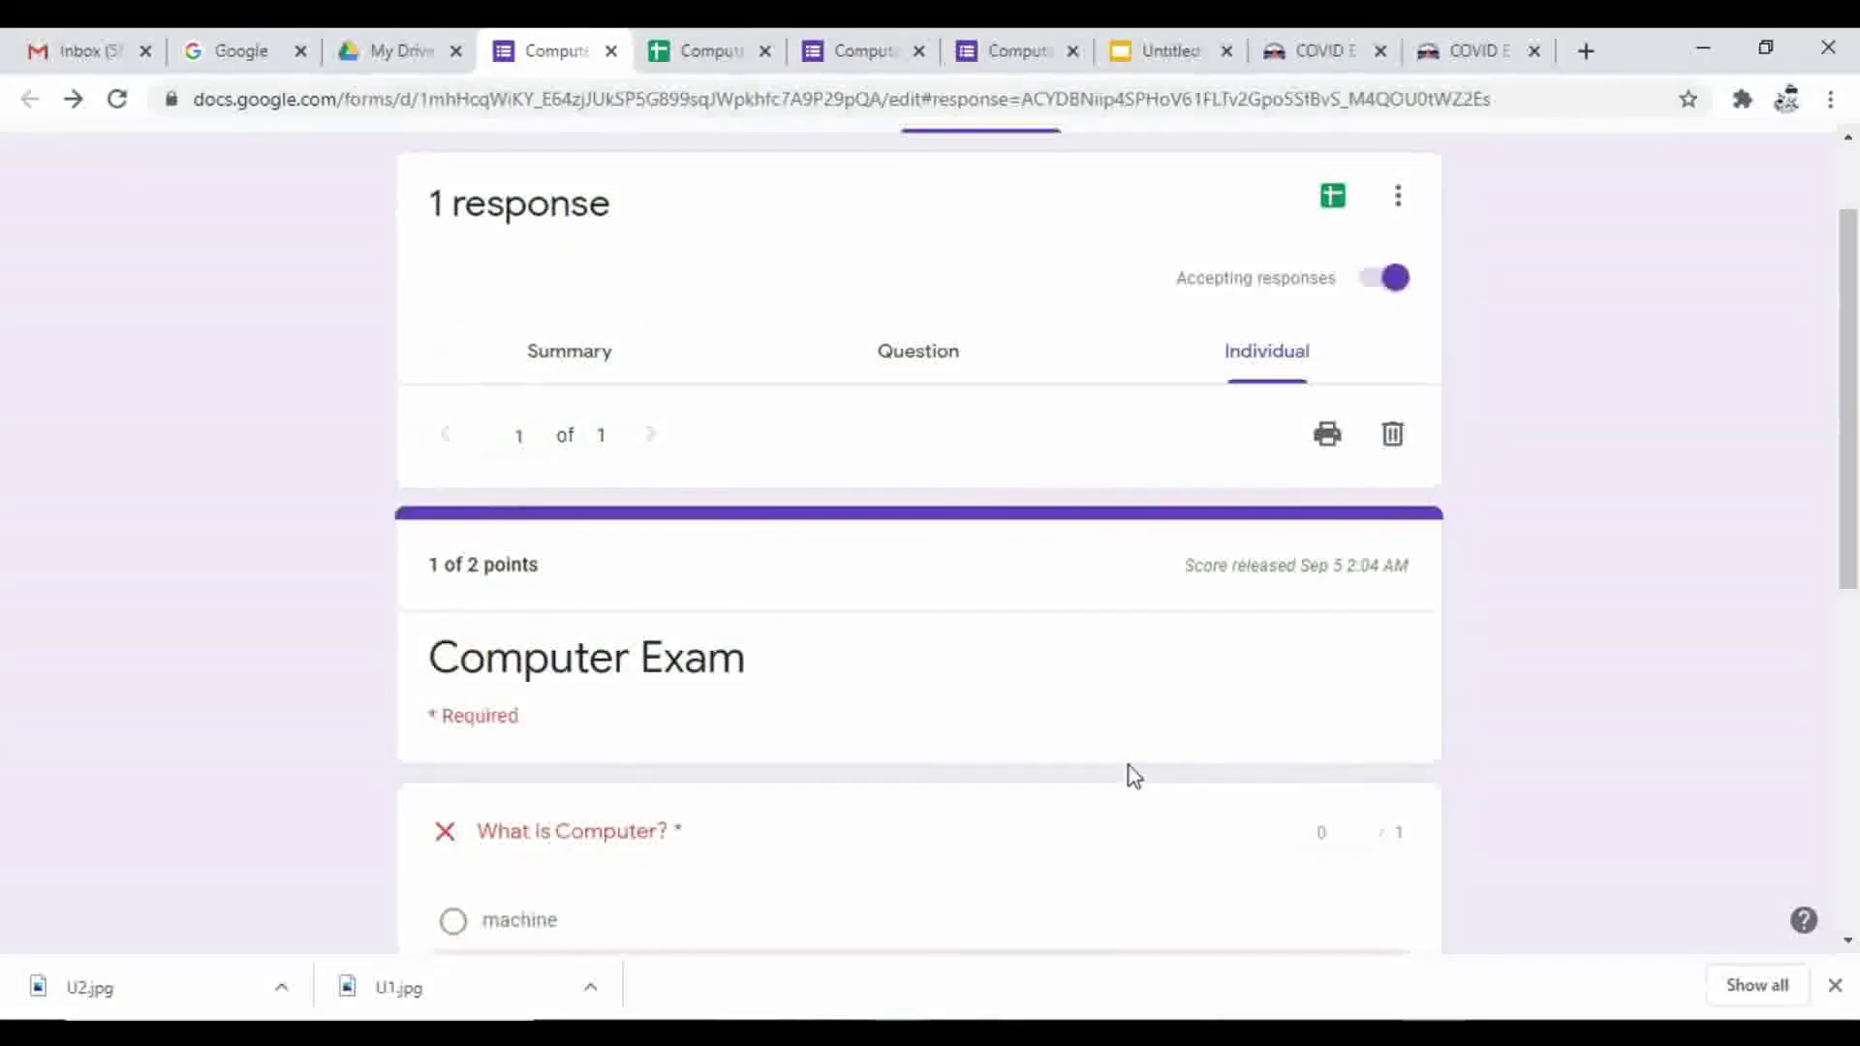
Step: Print the individual response with Microsoft Print to PDF and save it on the Desktop as "X A1"
{"action": "left_click", "coordinate": [1333, 434]}
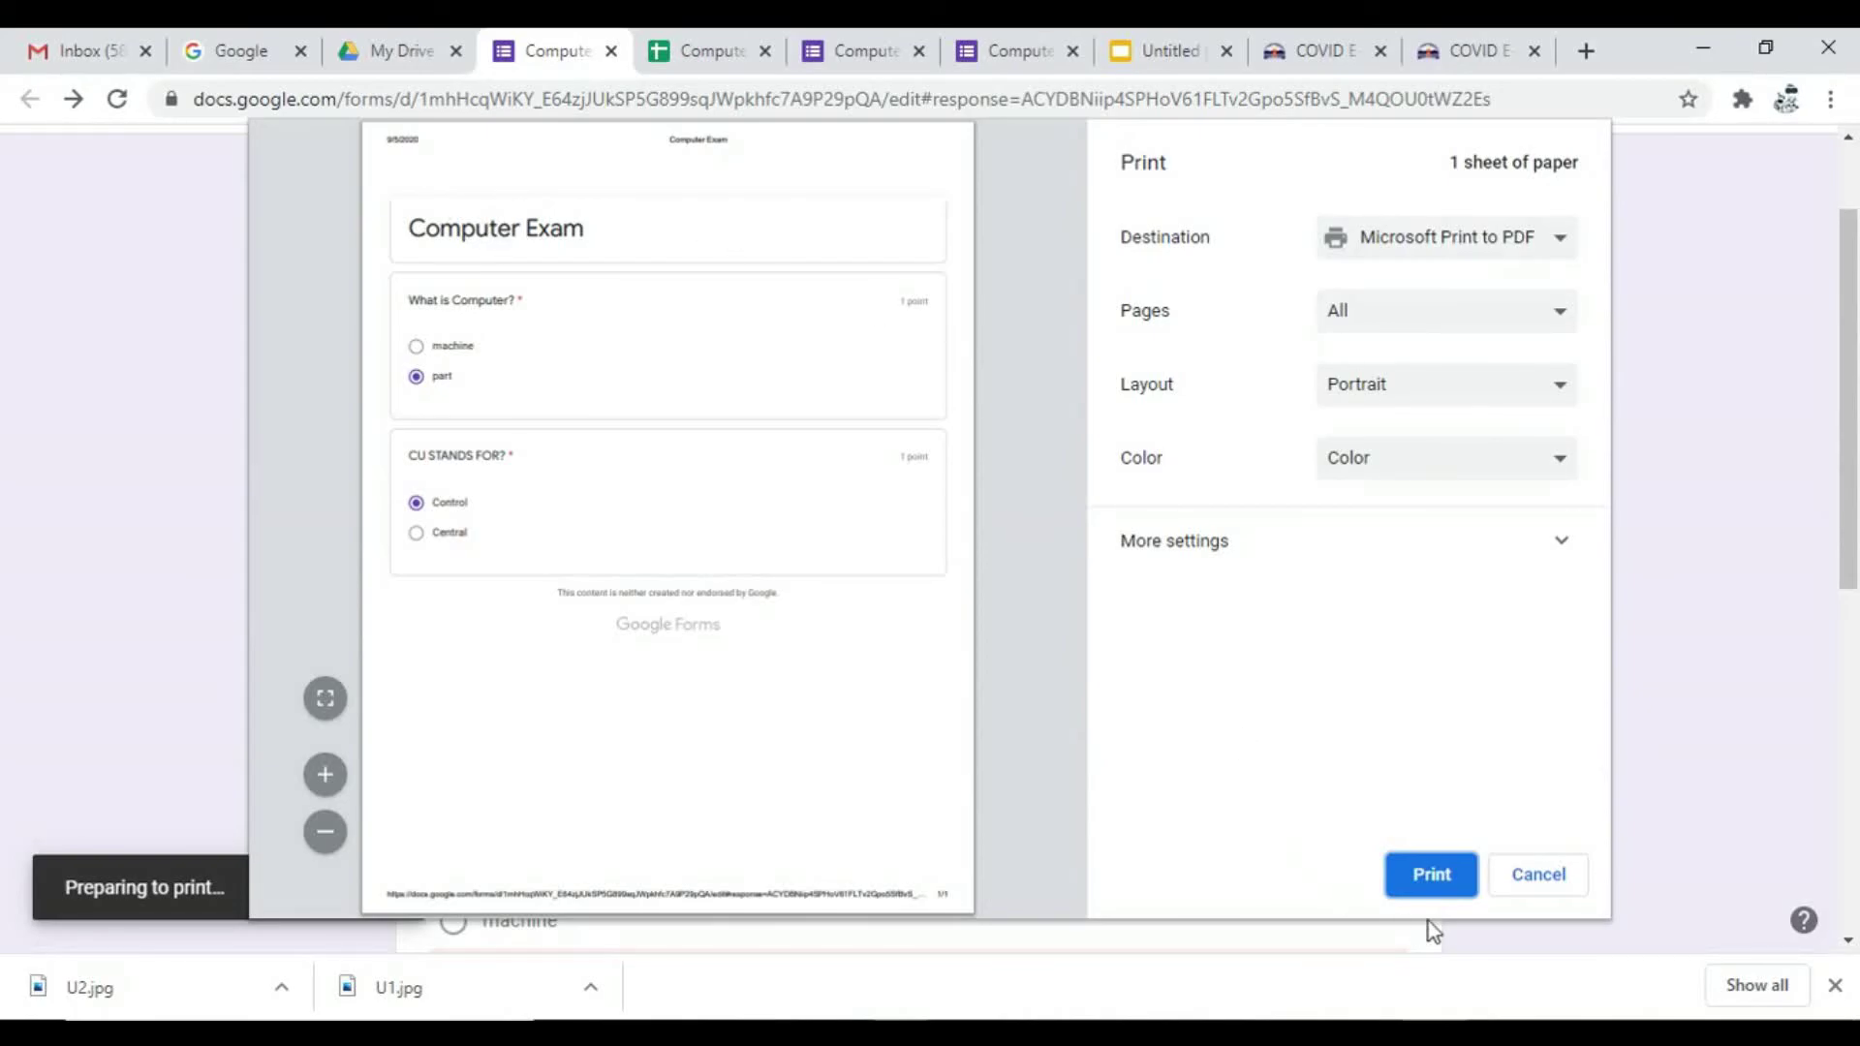
{"action": "left_click", "coordinate": [1432, 877]}
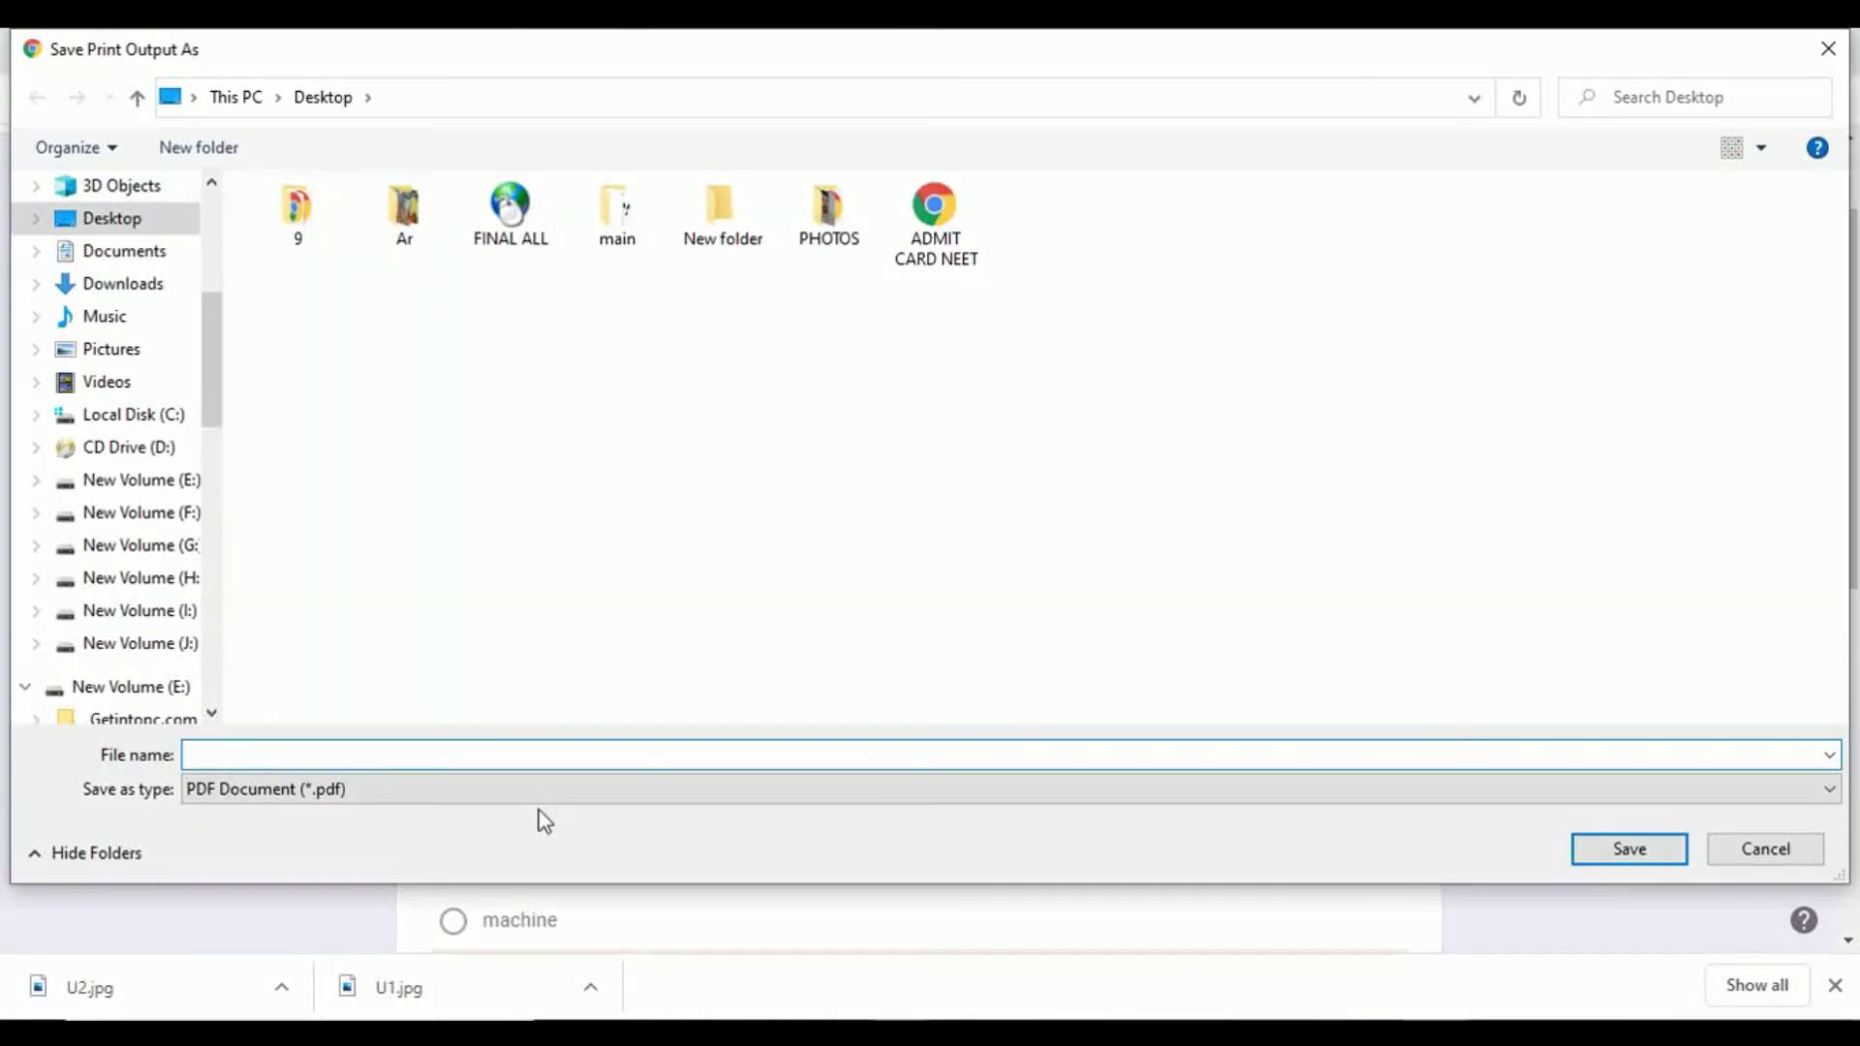
{"action": "type", "text": "X"}
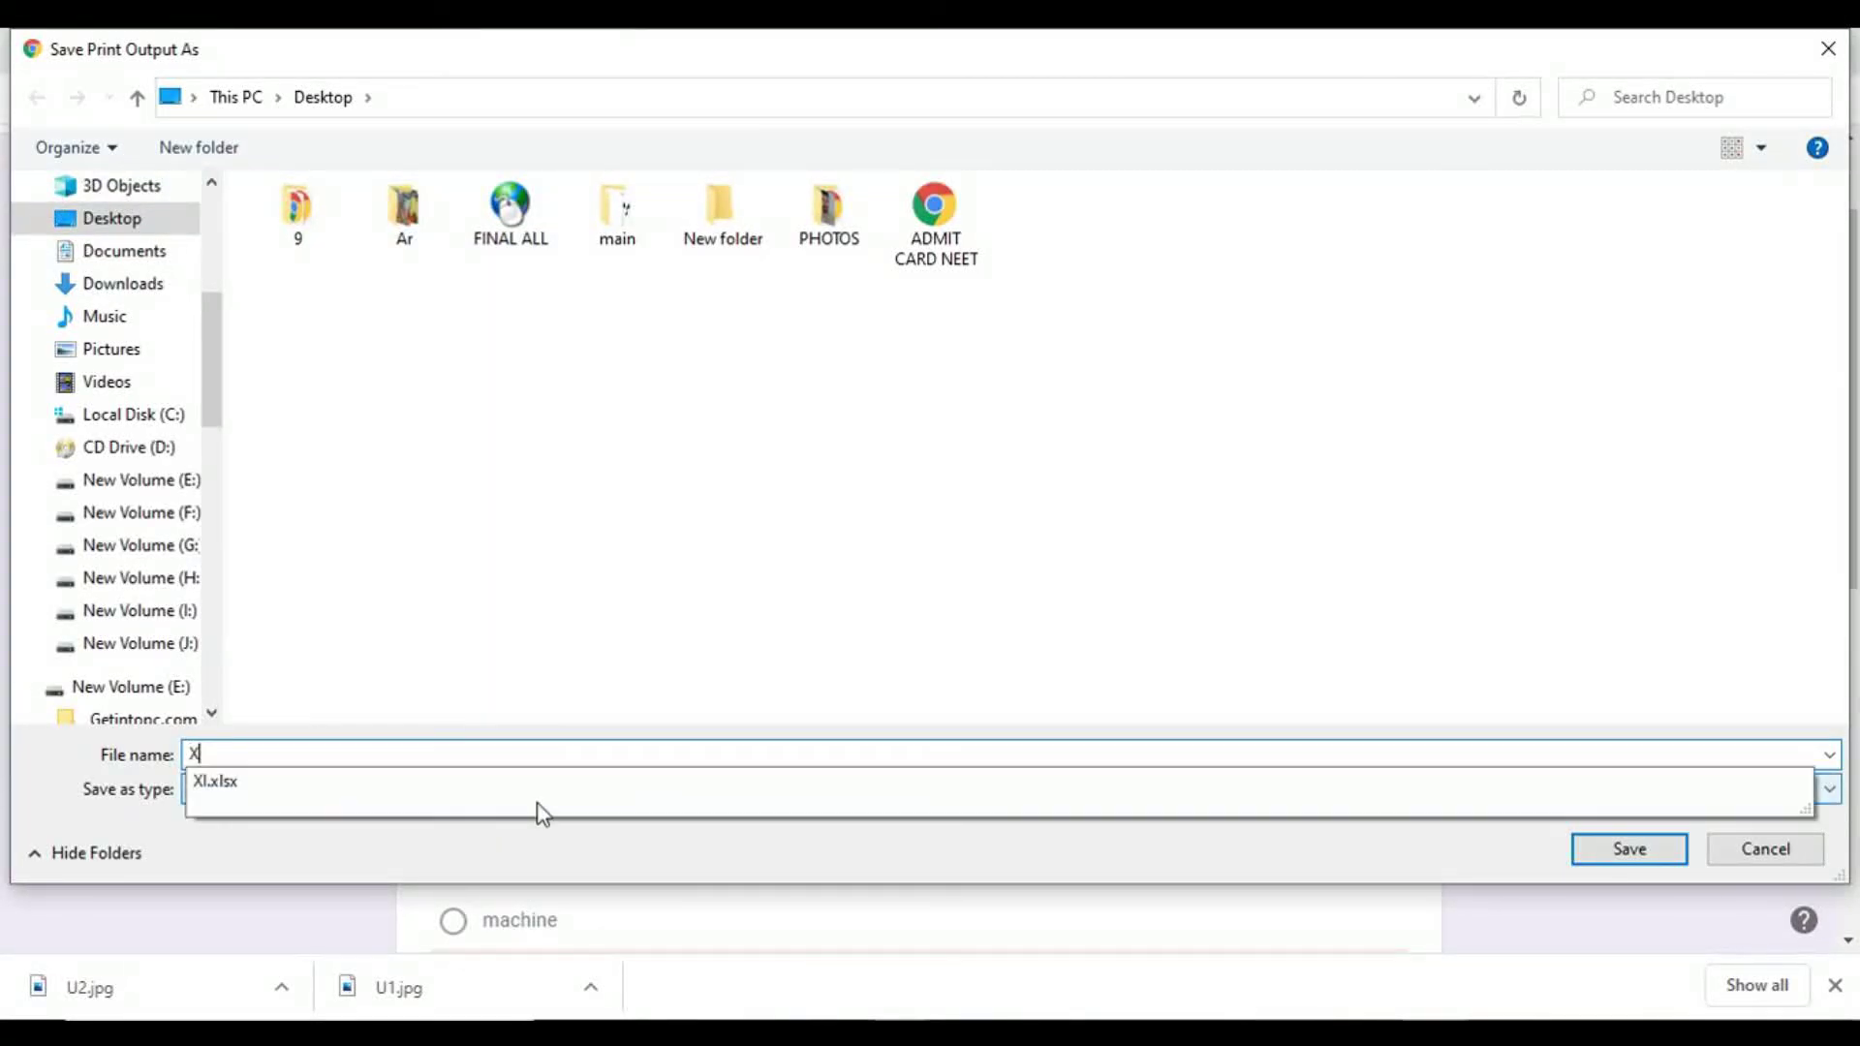
{"action": "type", "text": " A1"}
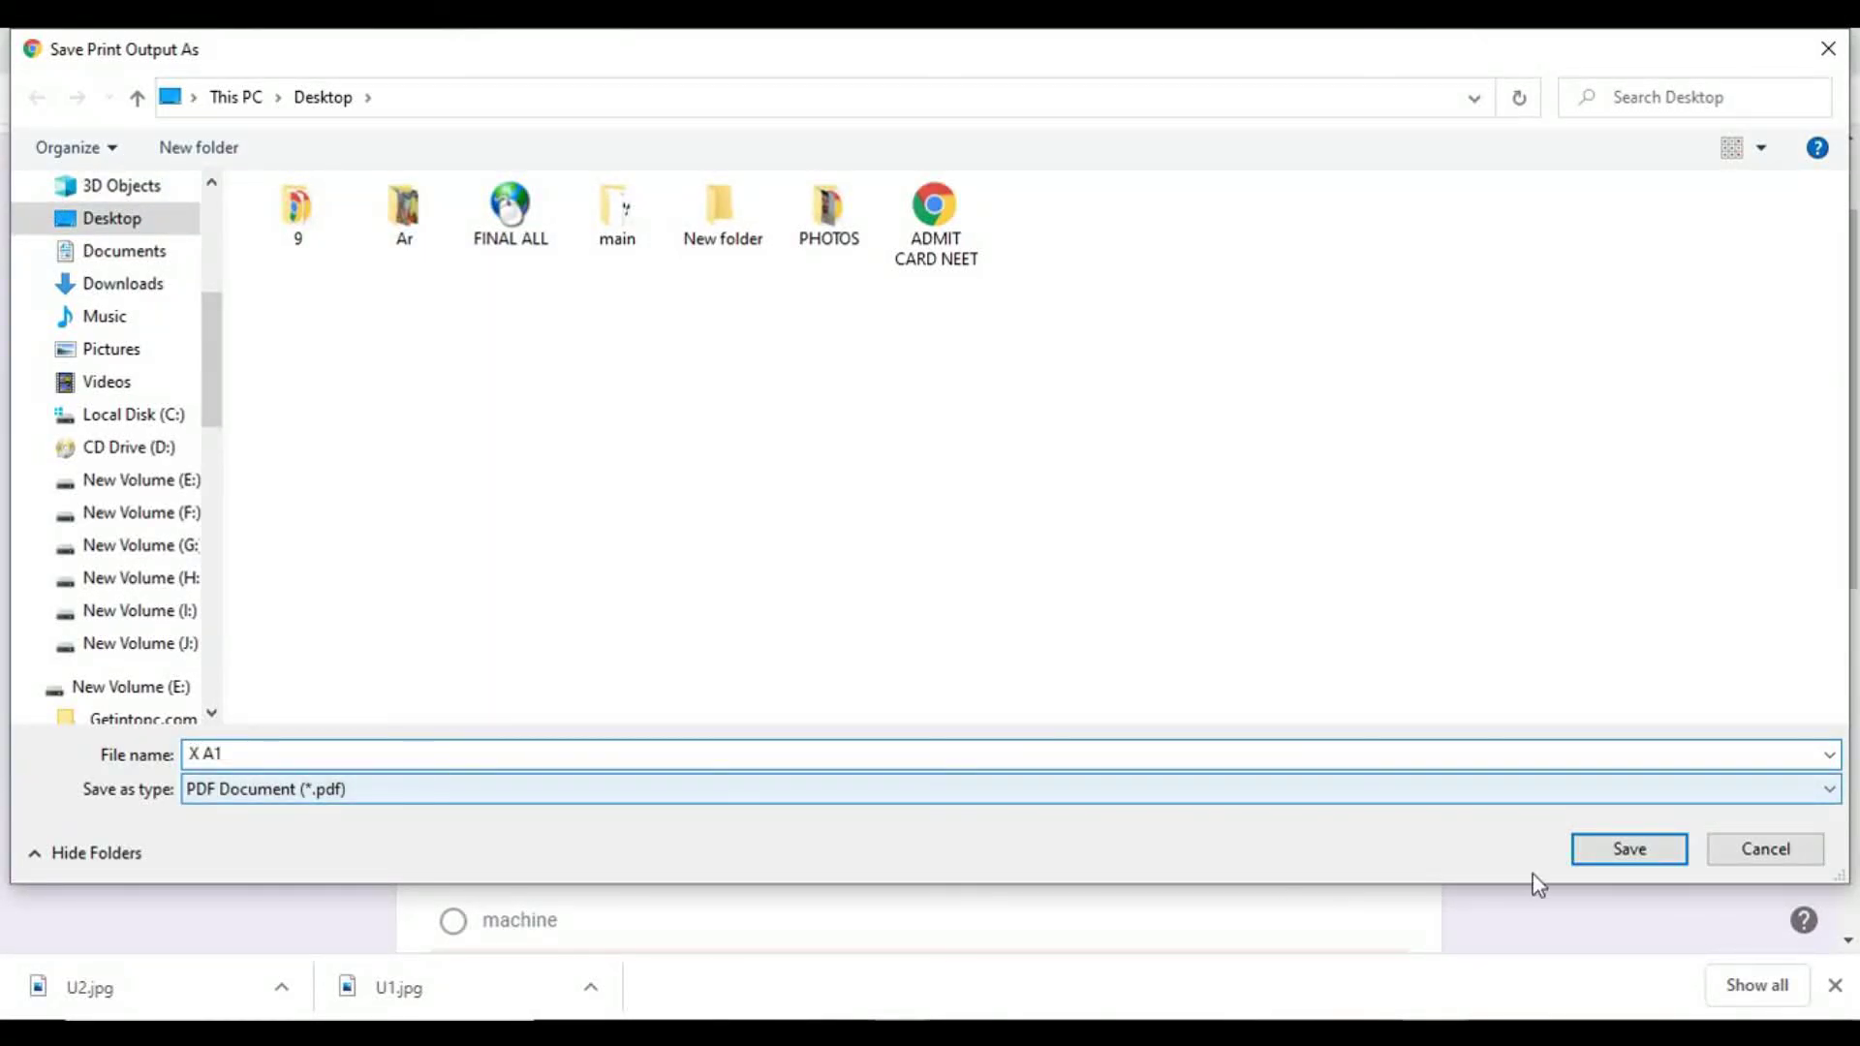
{"action": "left_click", "coordinate": [1651, 856]}
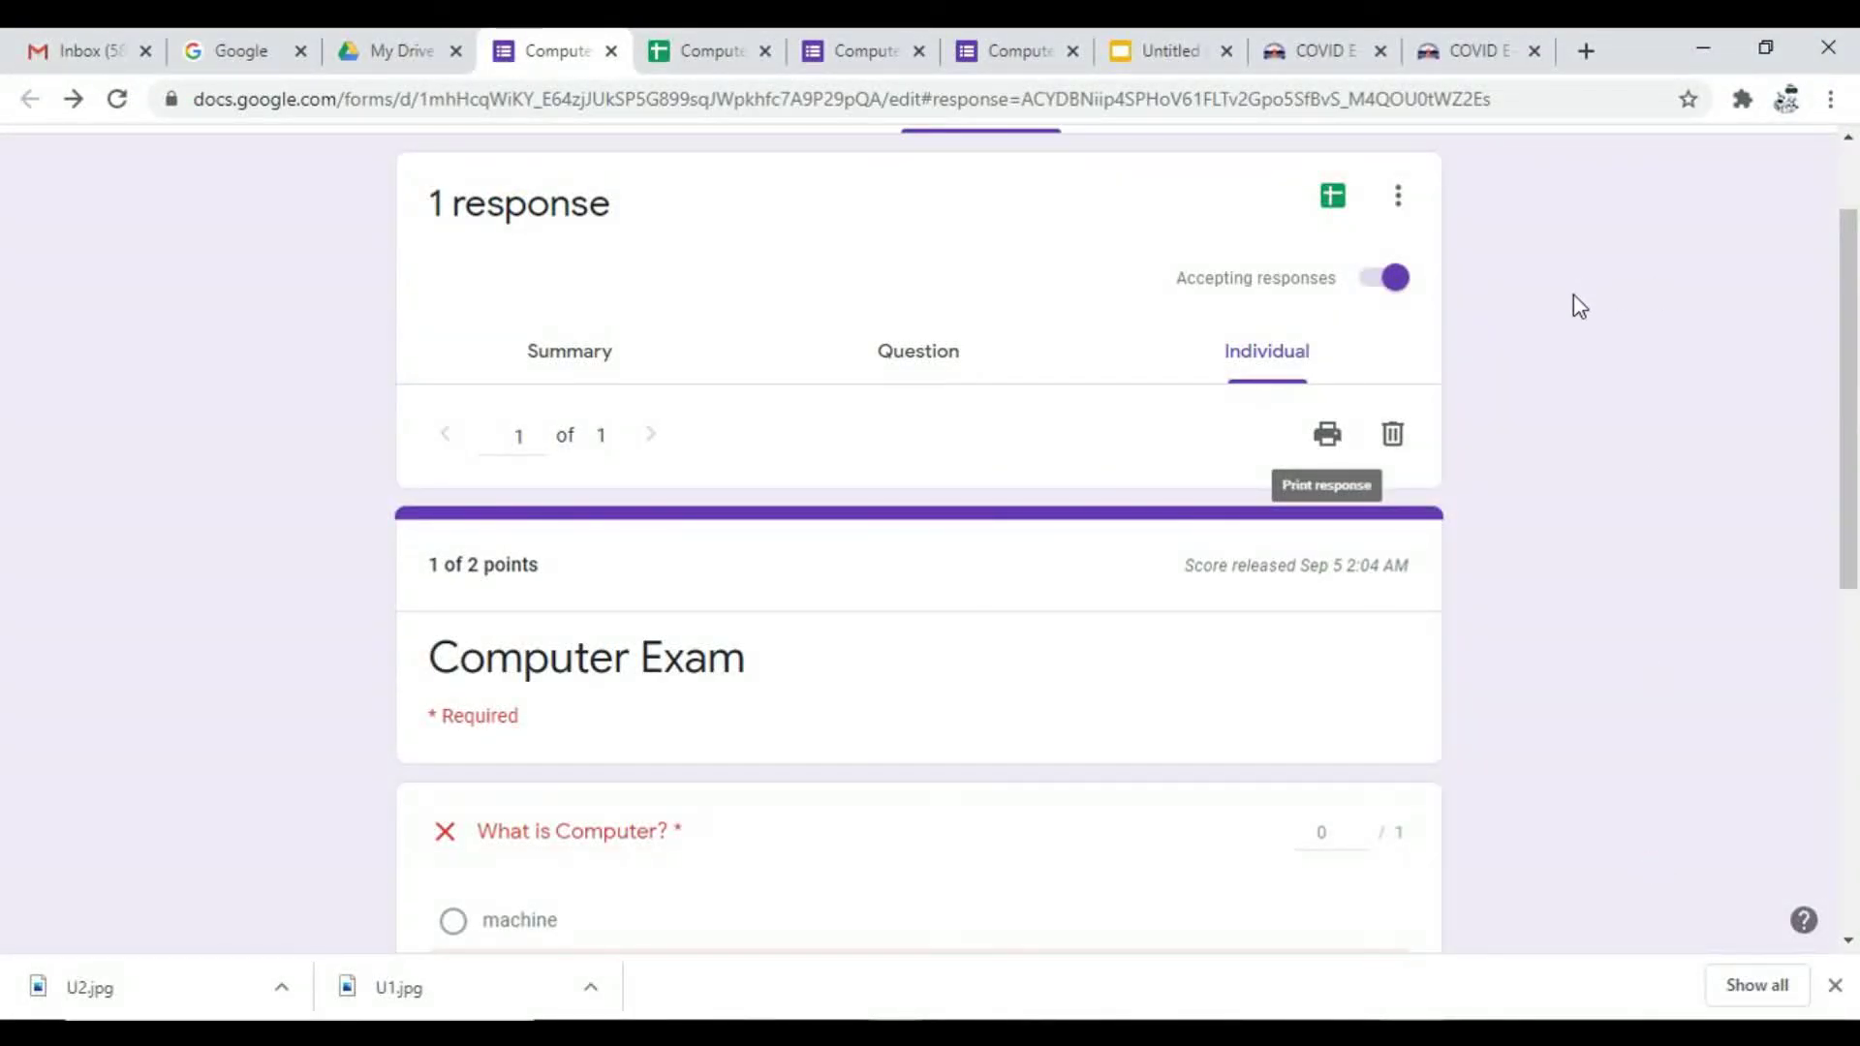
{"action": "scroll", "coordinate": [1573, 294], "scroll_direction": "down", "scroll_amount": 7}
{"action": "scroll", "coordinate": [1573, 295], "scroll_direction": "up", "scroll_amount": 9}
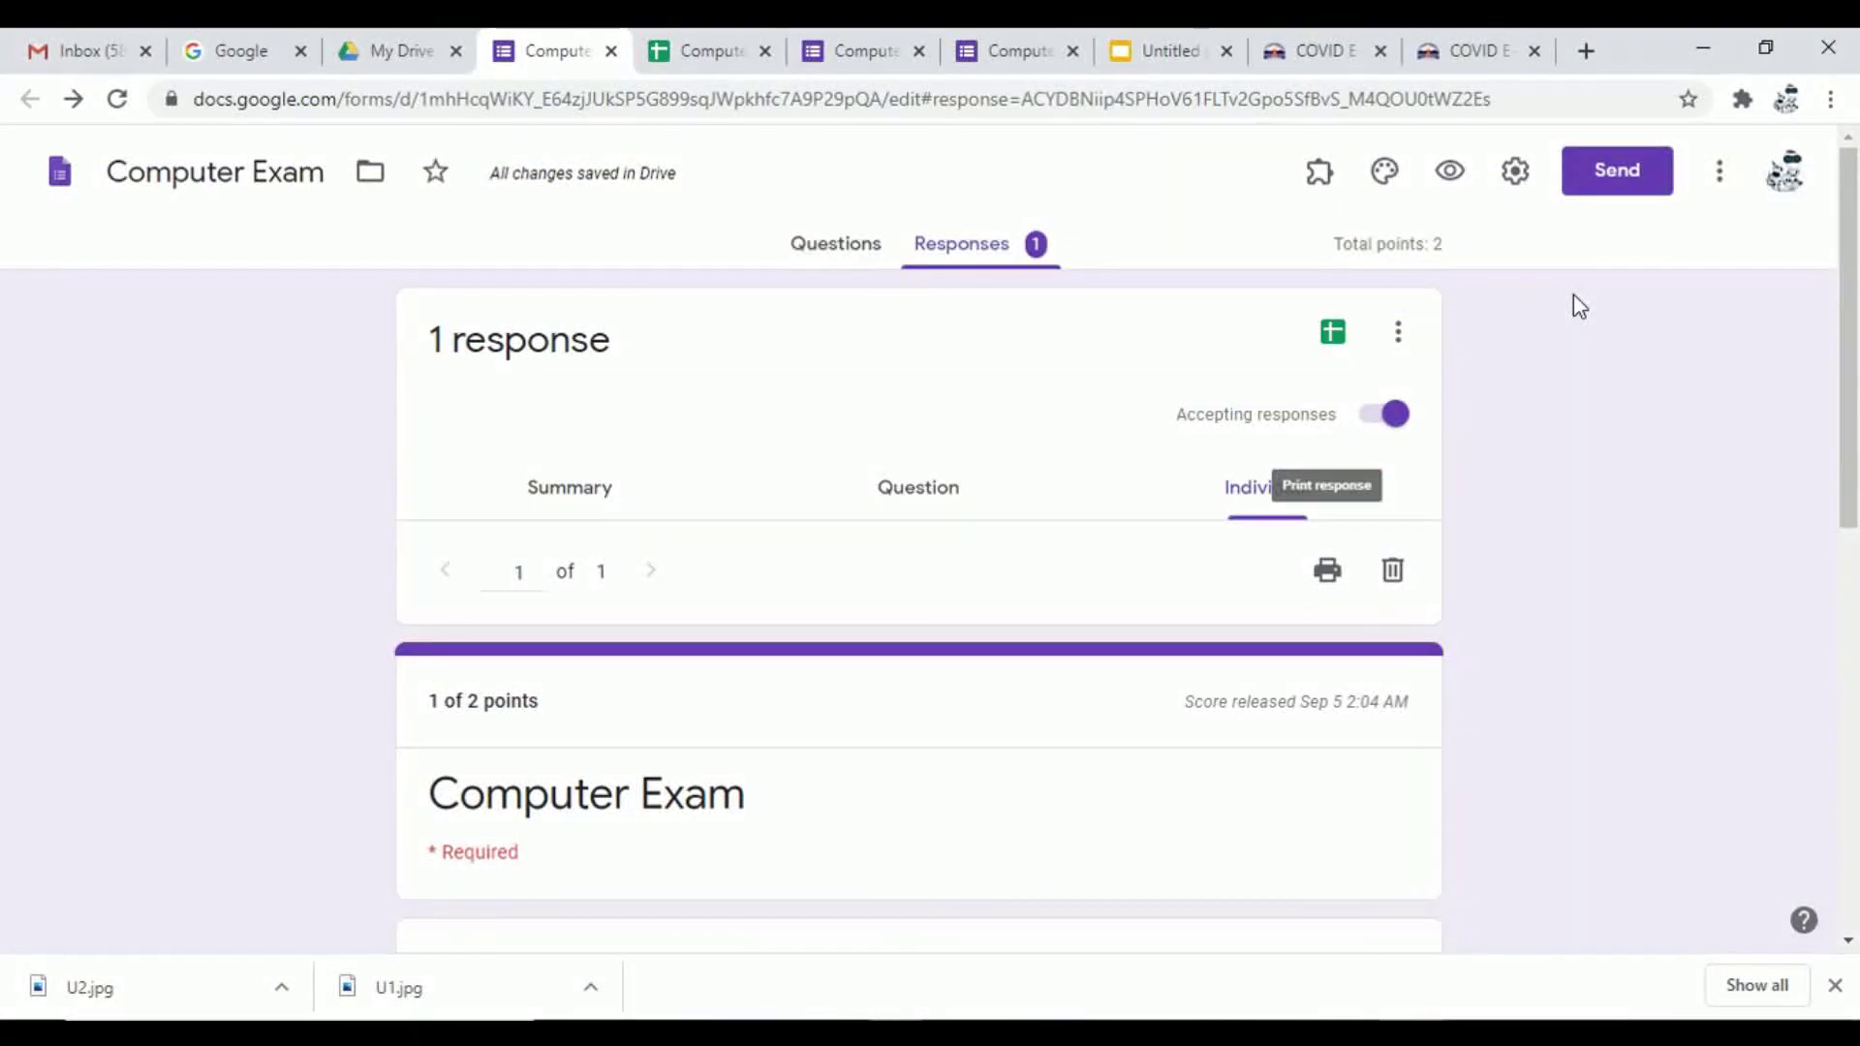
{"action": "left_click", "coordinate": [849, 250]}
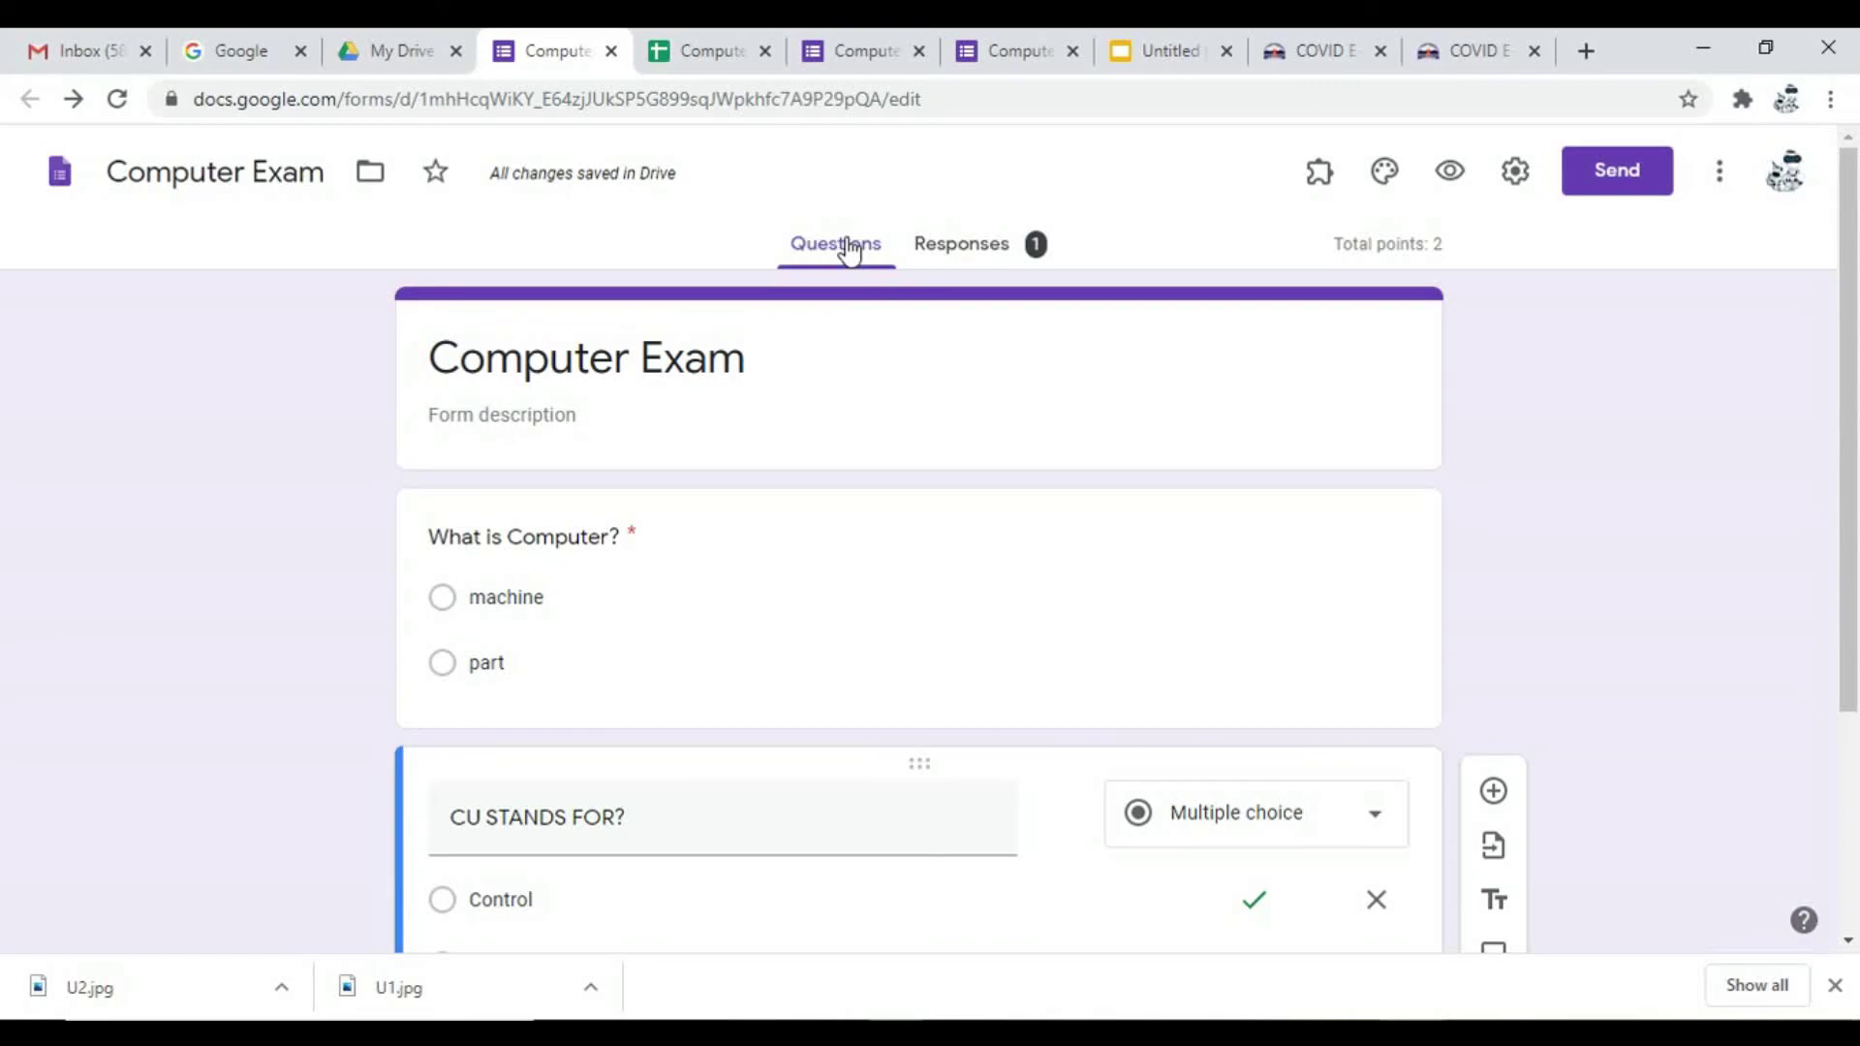
{"action": "left_click", "coordinate": [988, 250]}
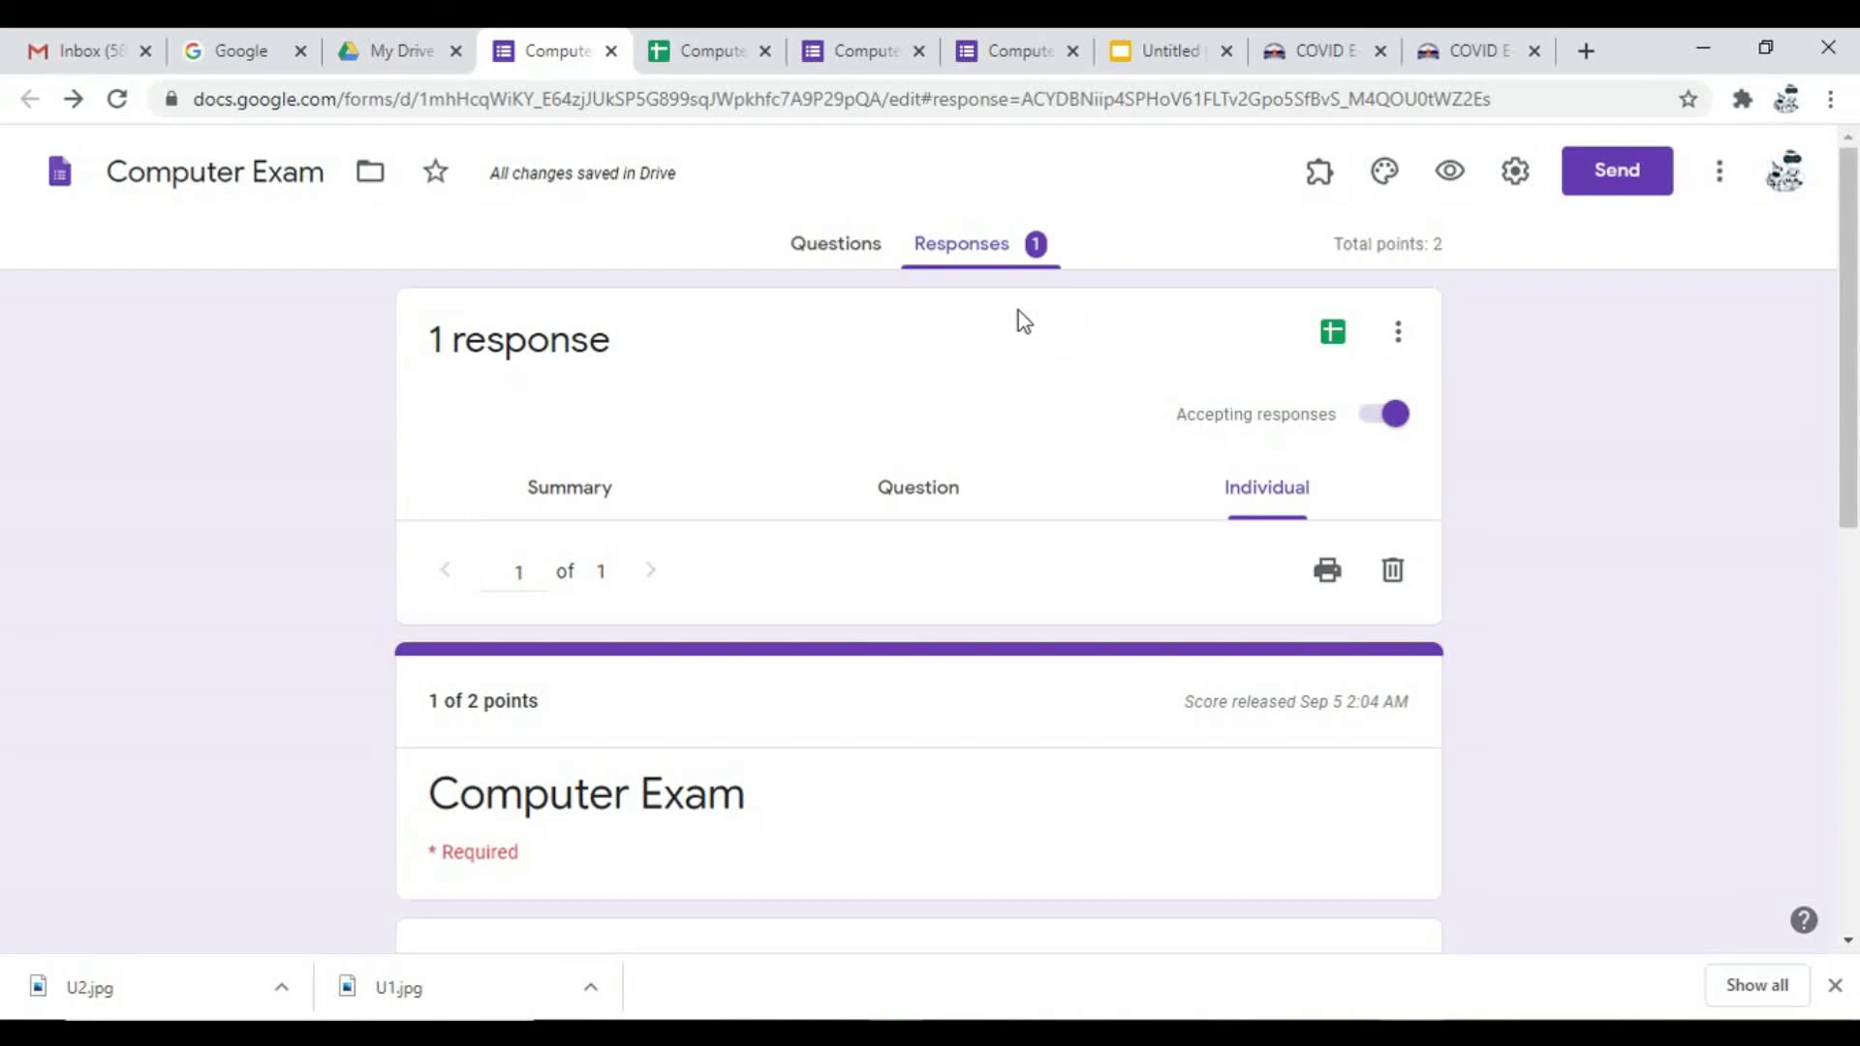
{"action": "left_click", "coordinate": [399, 44]}
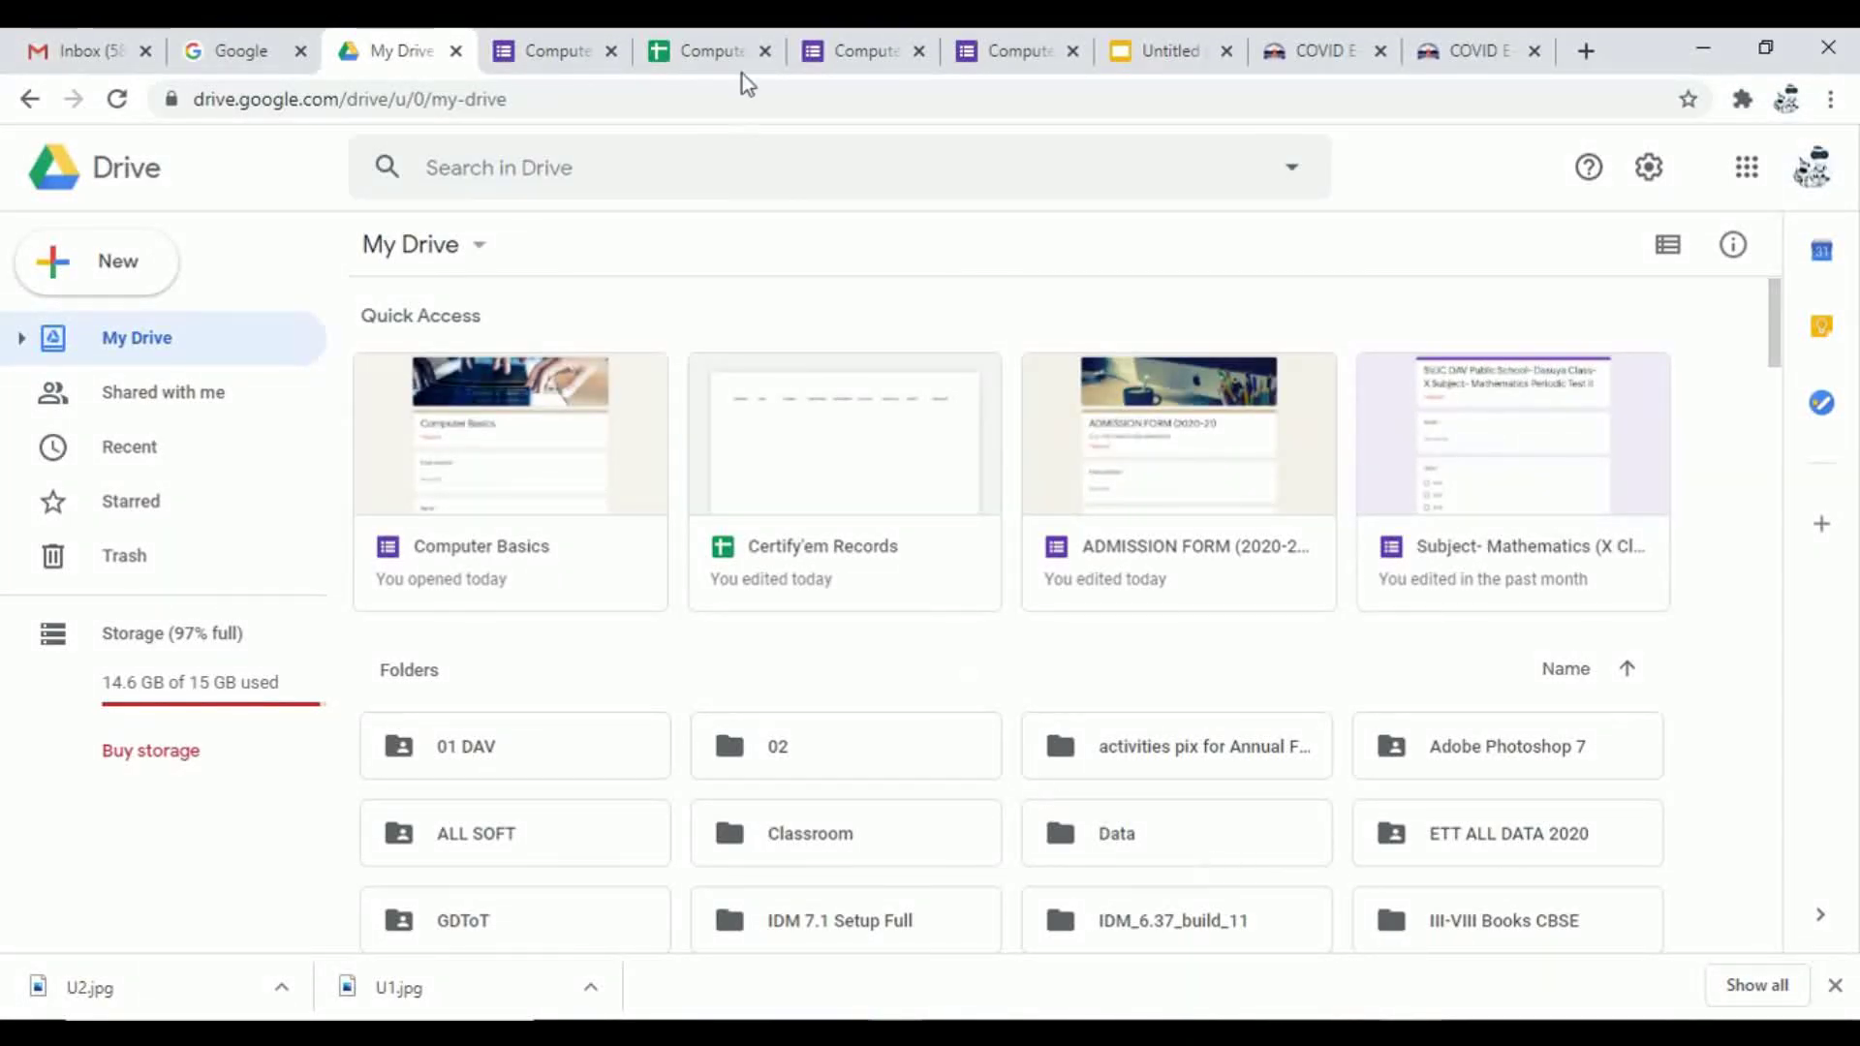
{"action": "left_click", "coordinate": [572, 44]}
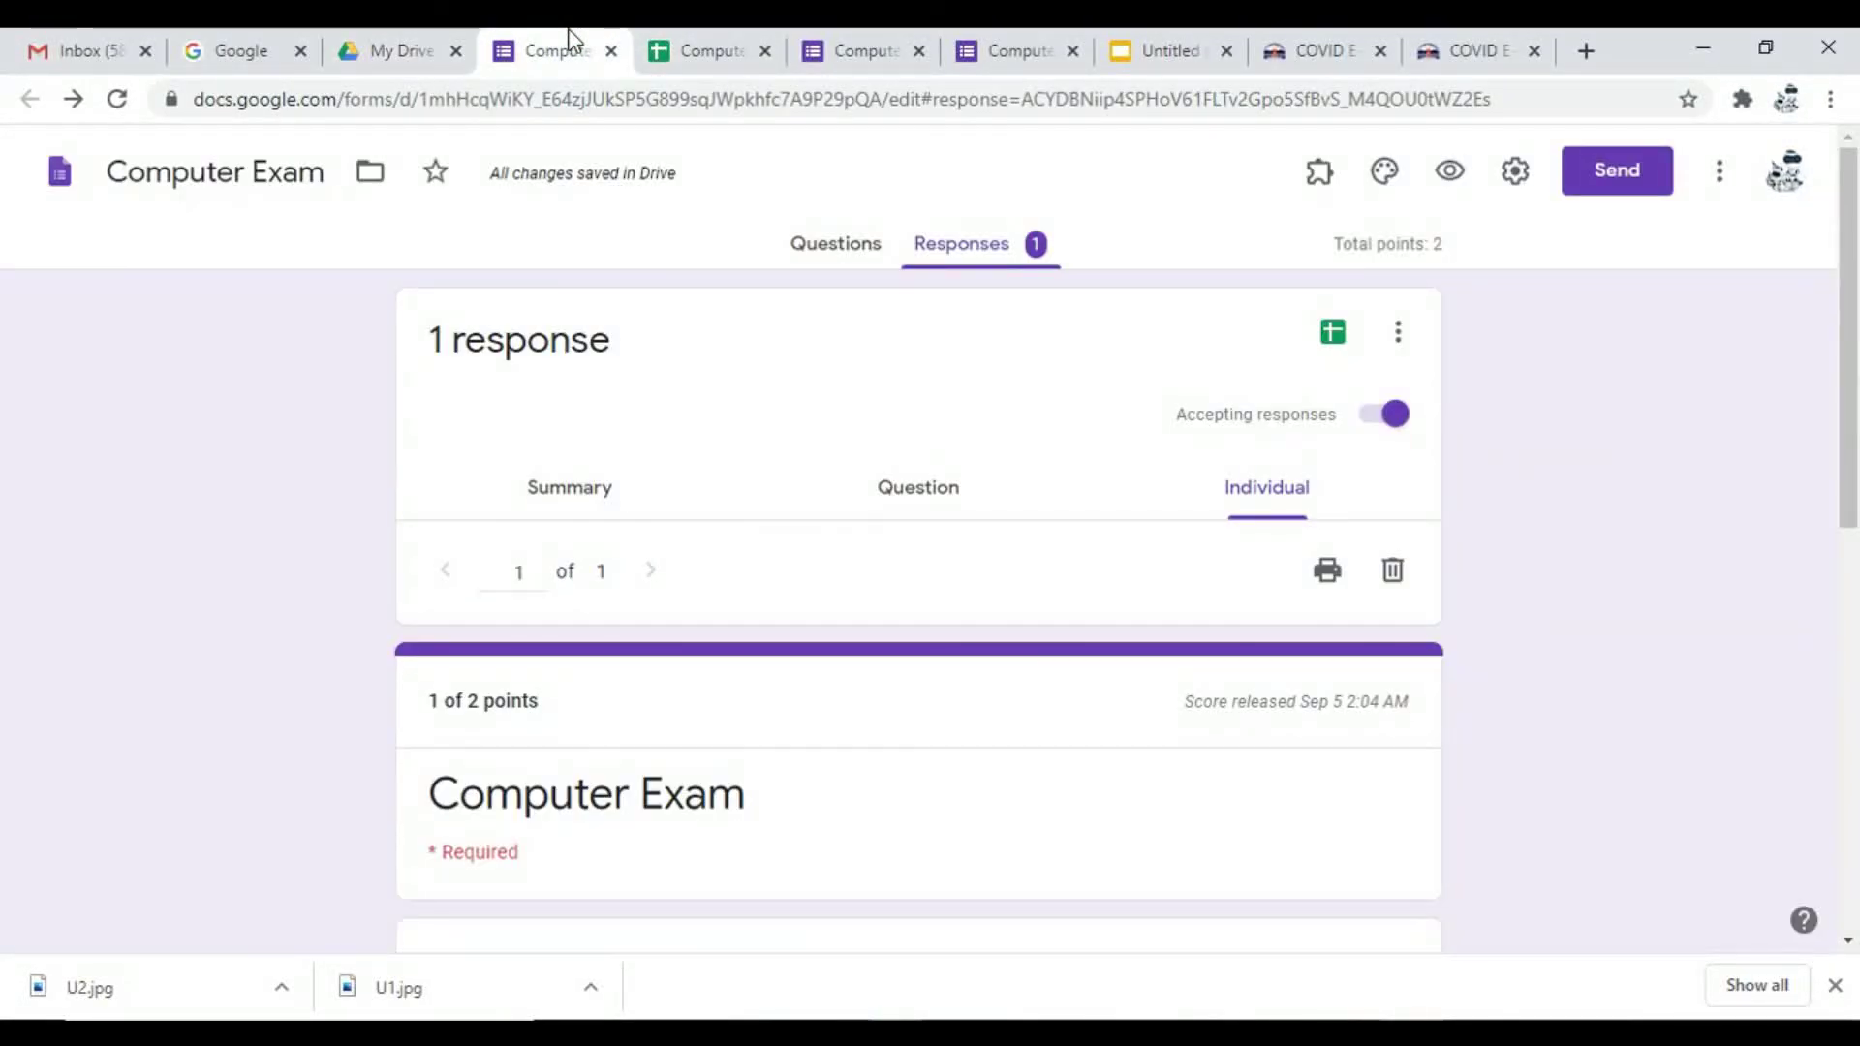